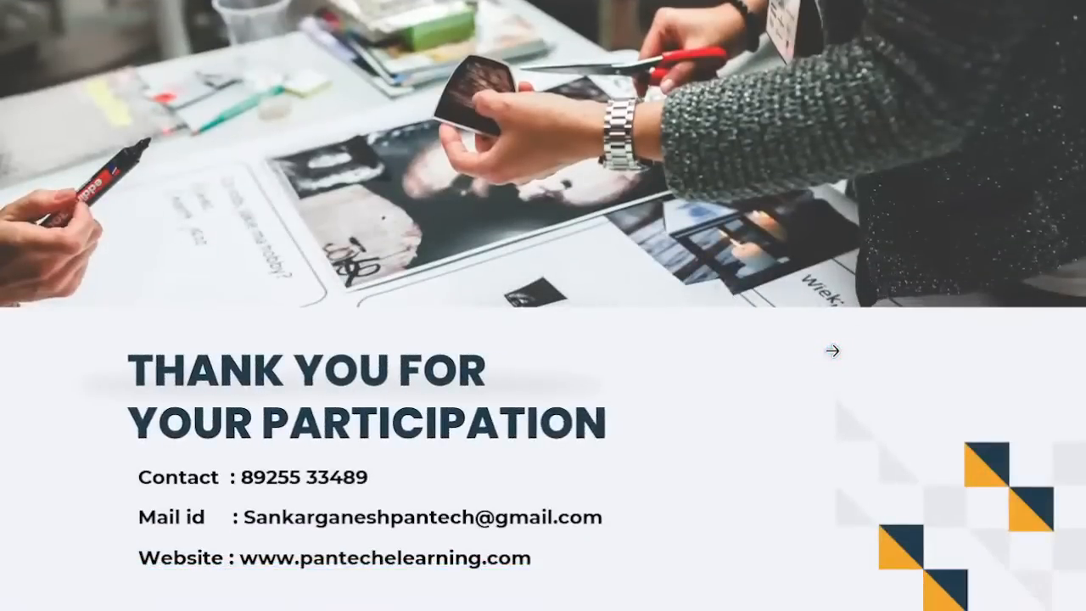
Step: Switch to Power BI Desktop and start a blank report
key("super")
left_click(330, 597)
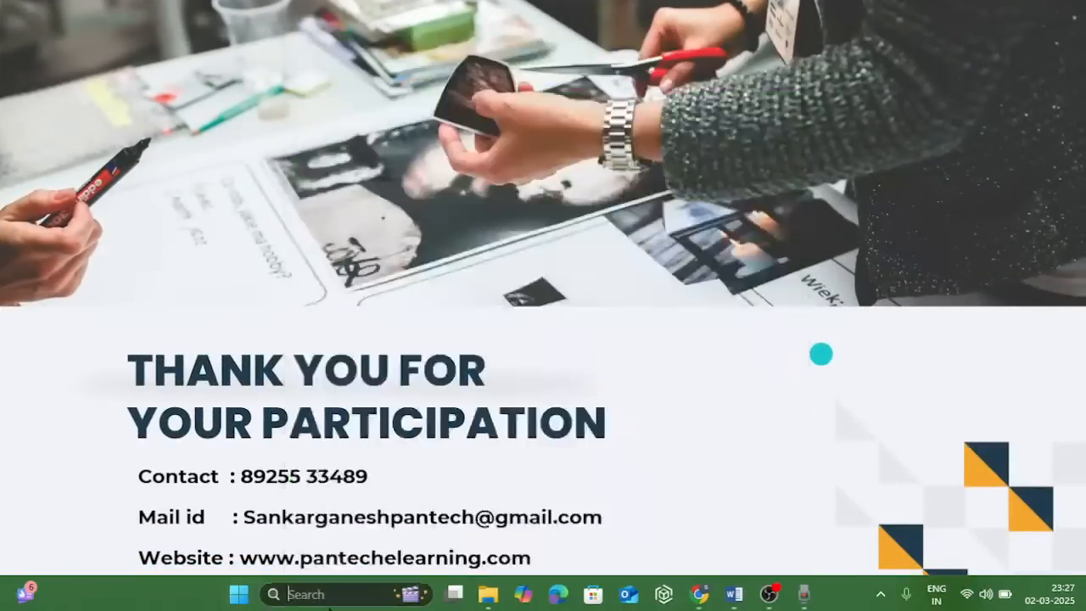
type("power")
key("Return")
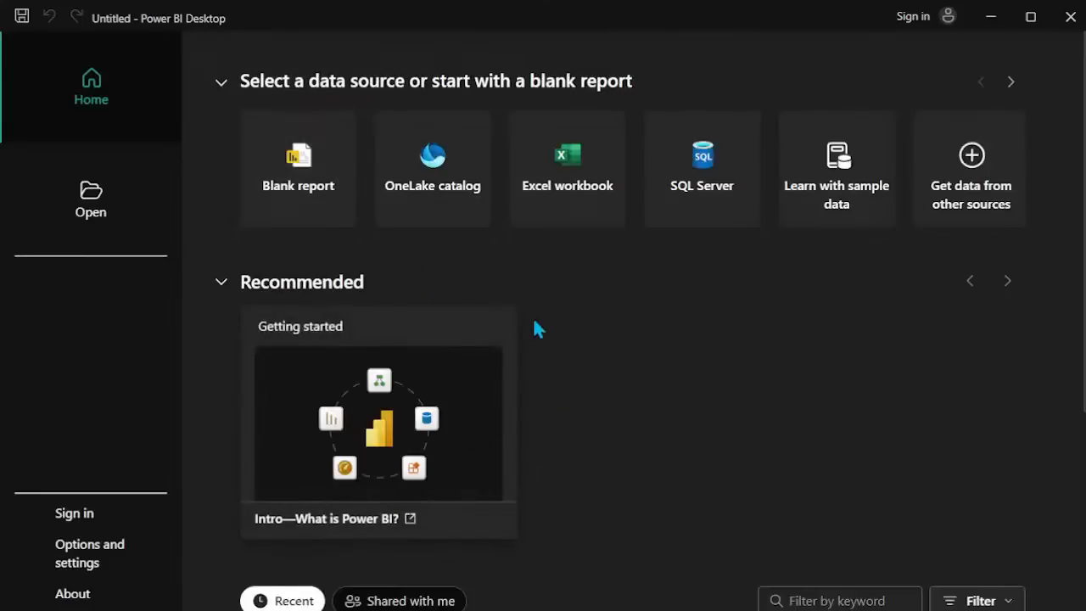
scroll(511, 312, "down", 3)
scroll(511, 312, "up", 3)
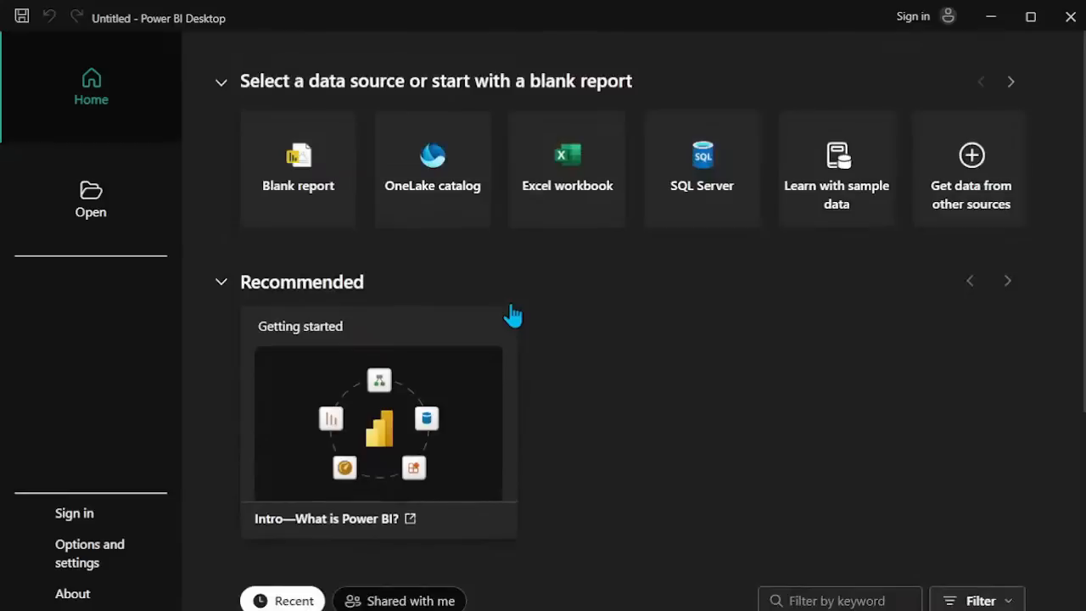
left_click(274, 210)
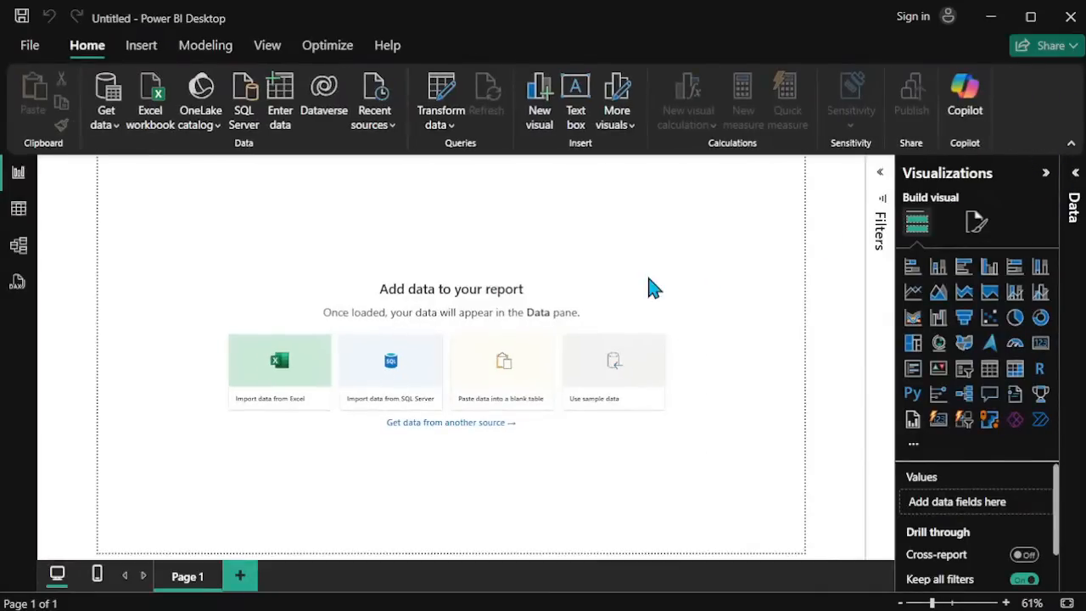
Step: Choose Text/CSV as the report's data source and connect to it
left_click(297, 404)
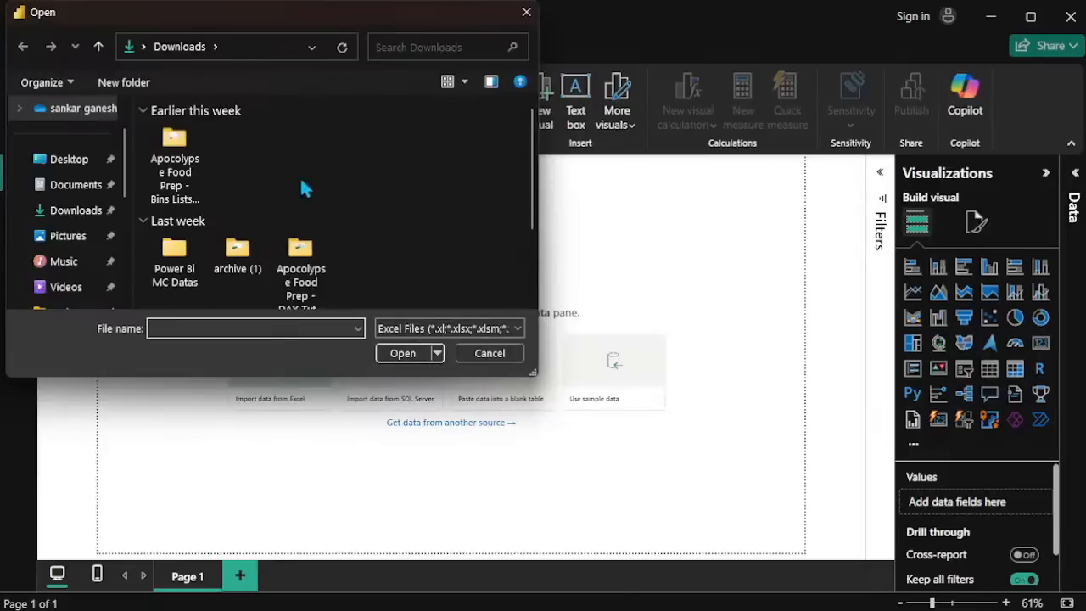
left_click(541, 14)
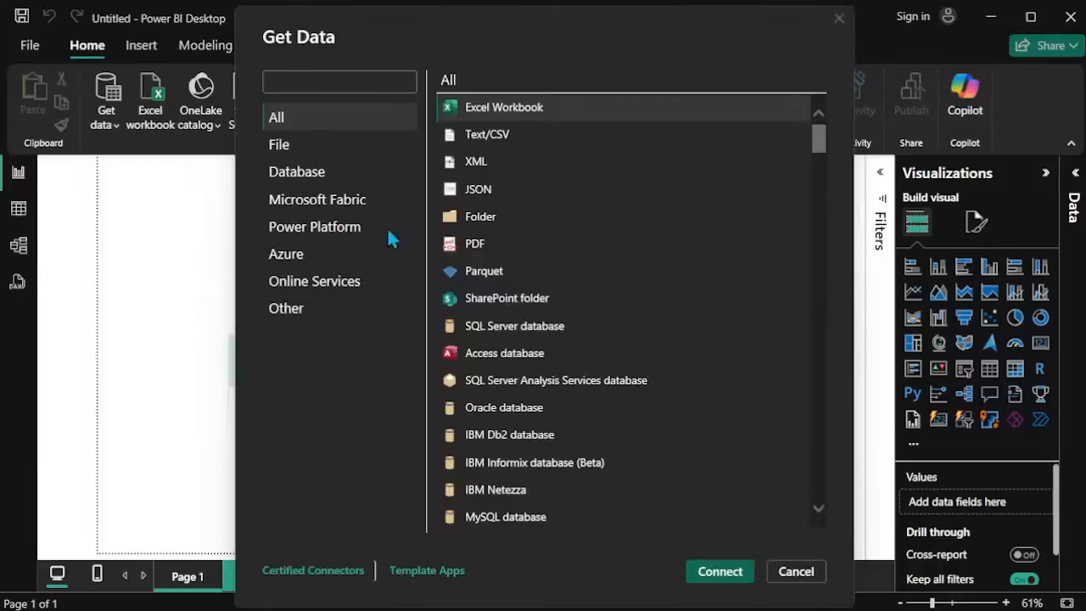
left_click(552, 138)
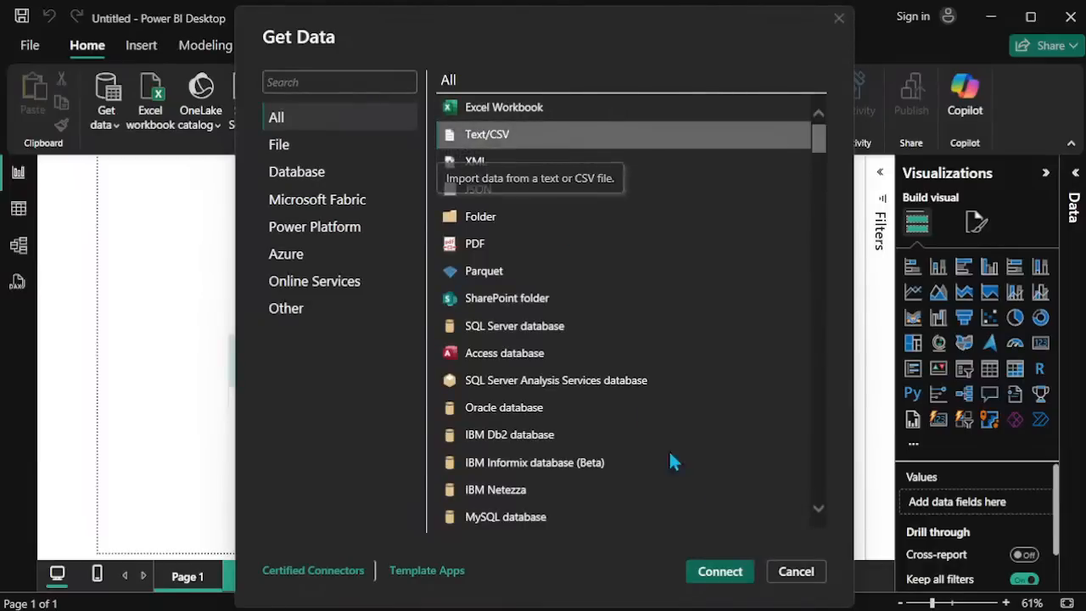
left_click(700, 581)
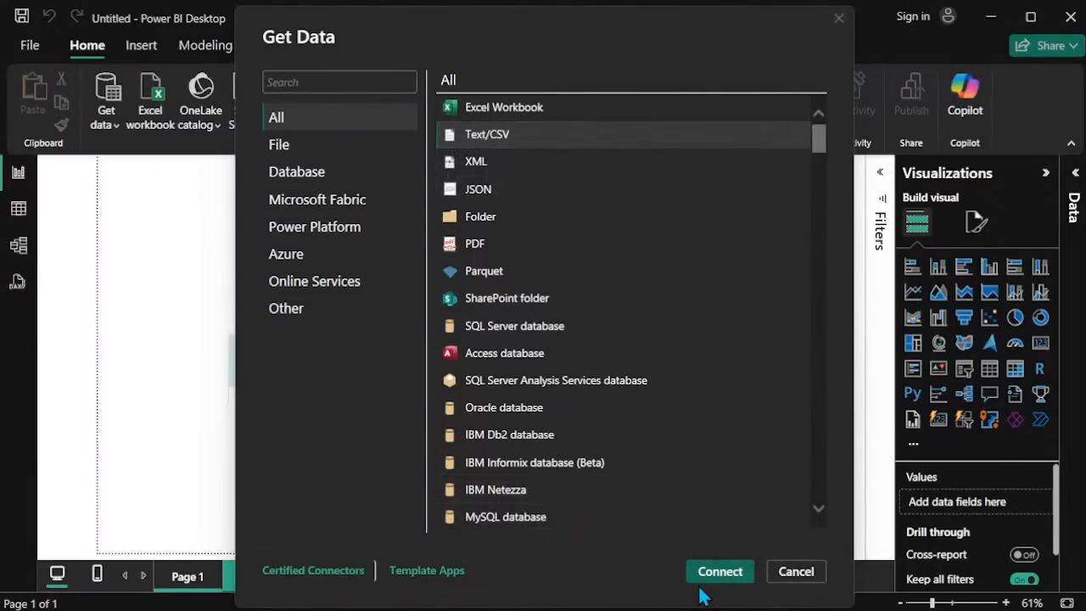
left_click(717, 576)
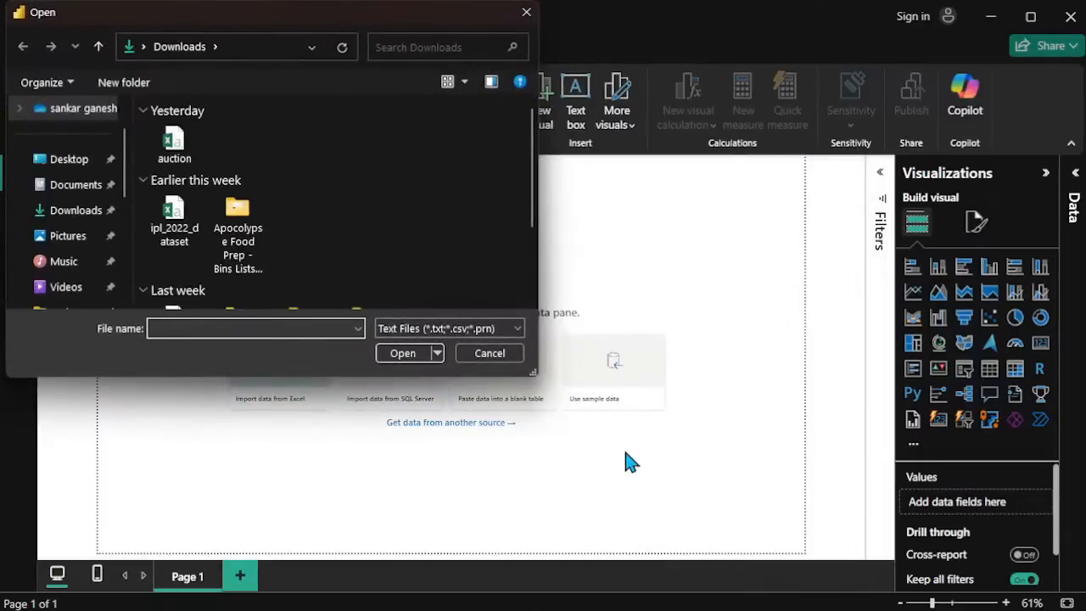
Step: Open the auction CSV file from the Downloads folder and send it to the Power Query Editor for transformation
scroll(423, 254, "down", 3)
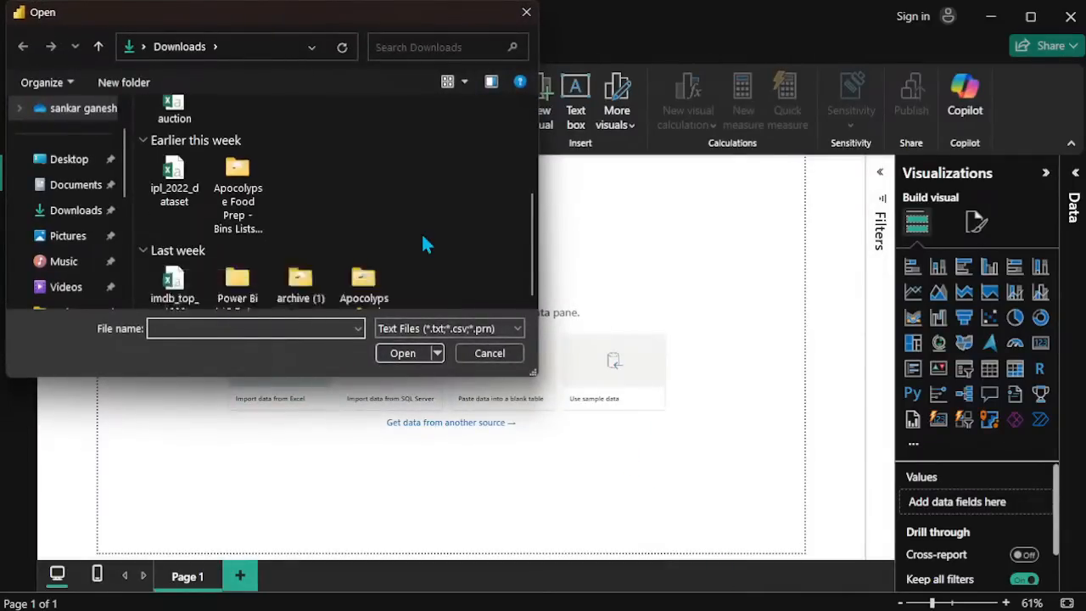
scroll(424, 244, "up", 3)
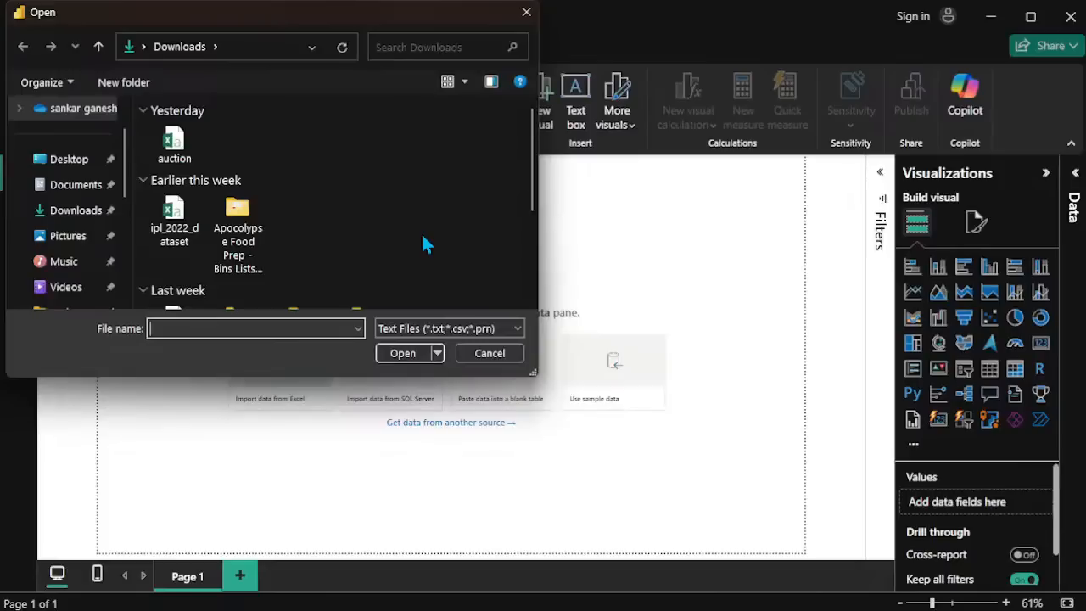
left_click(182, 143)
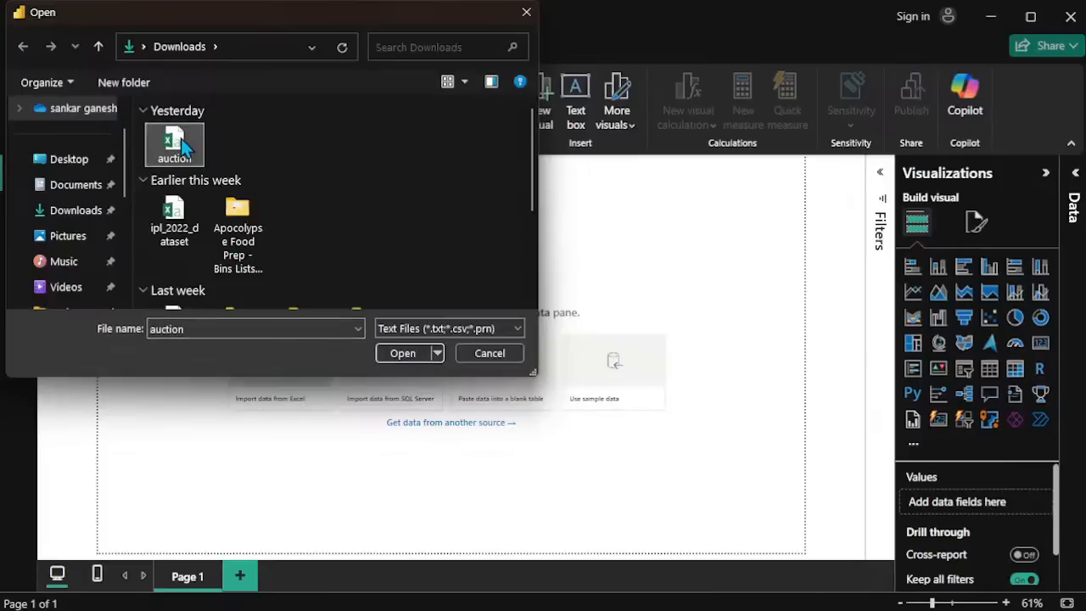
left_click(413, 361)
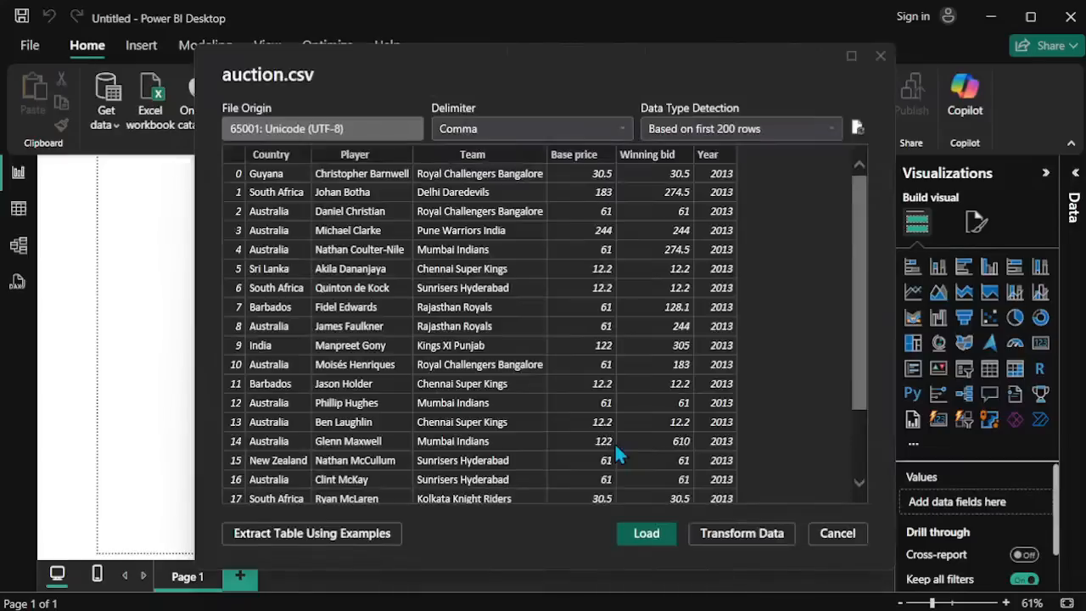
scroll(624, 446, "down", 2)
scroll(606, 433, "up", 2)
left_click(748, 534)
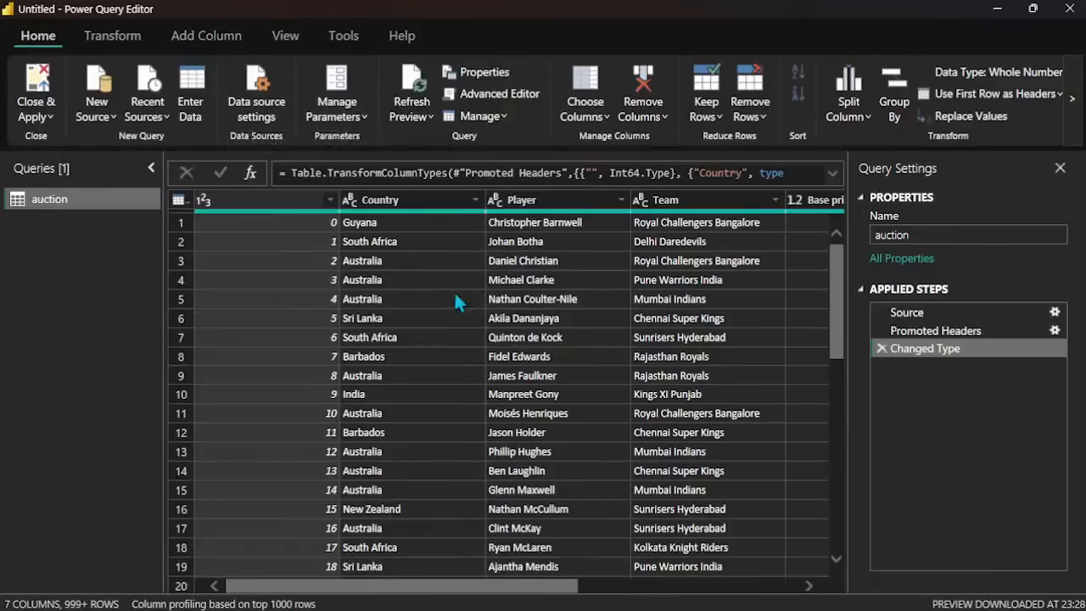
Step: Examine the data types of the unnamed index, Country, Player, Team, Base price, Winning bid and Year columns
left_click(360, 112)
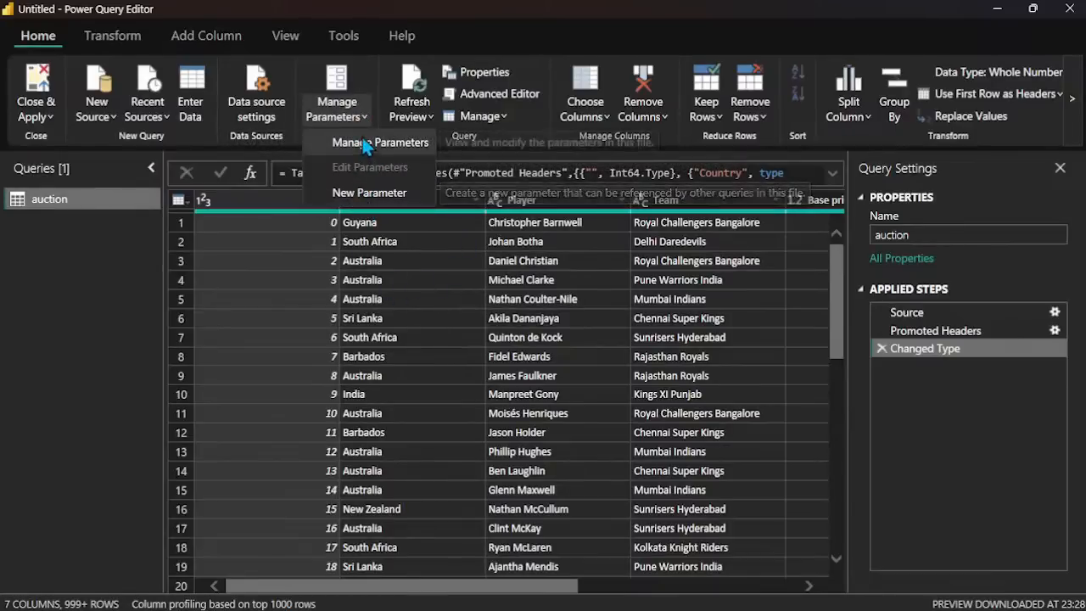
left_click(414, 259)
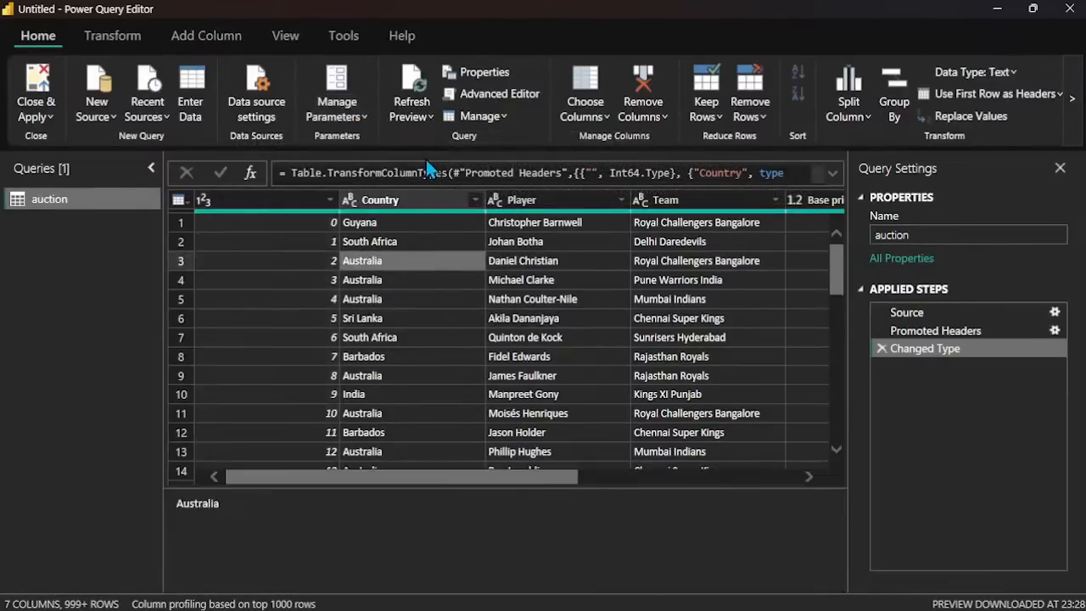
left_click(393, 208)
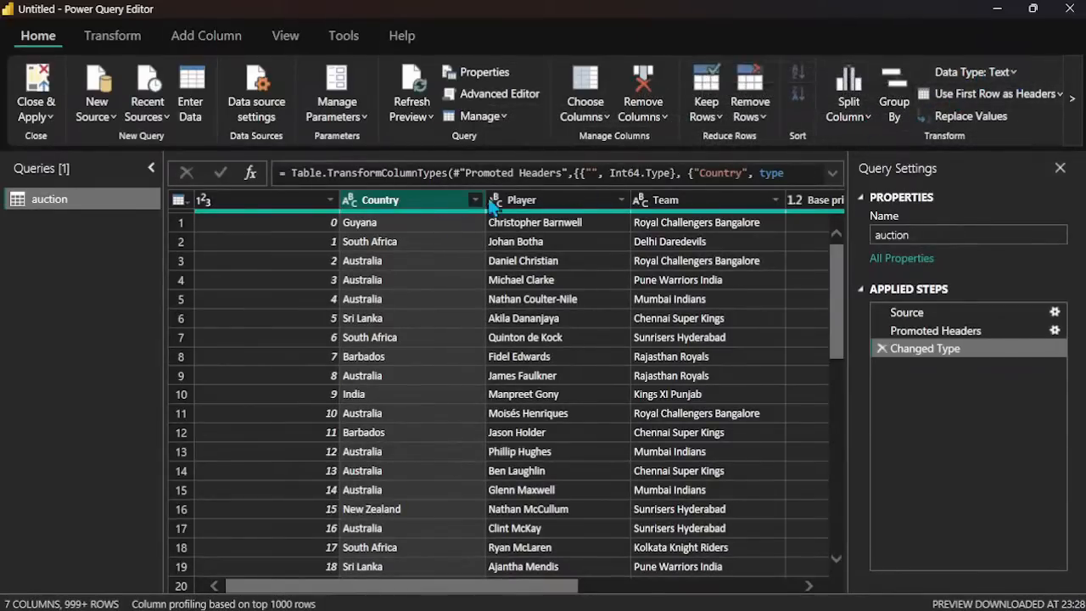
left_click(1005, 75)
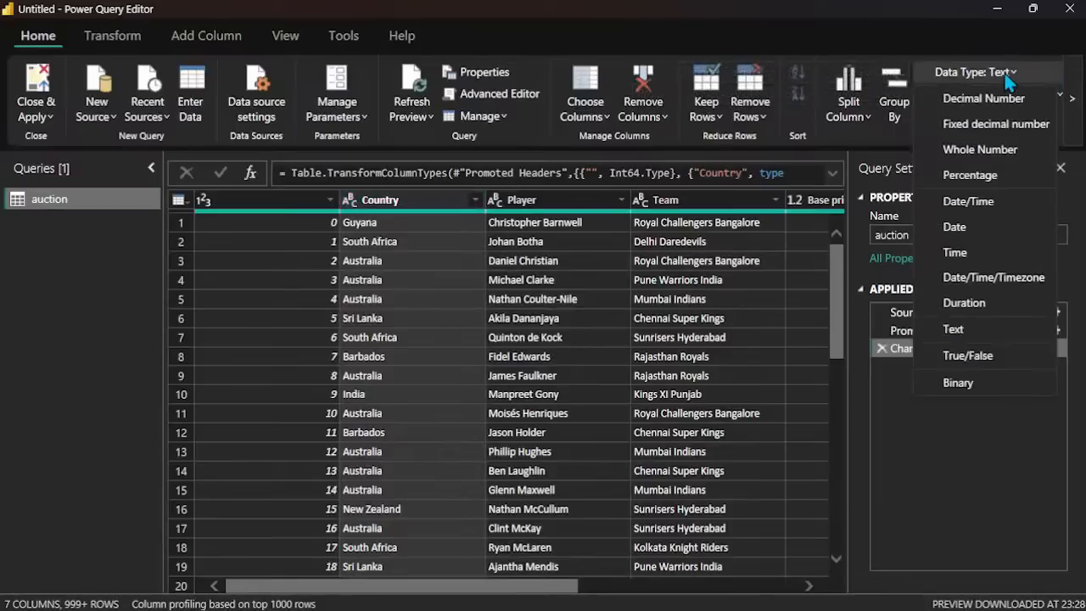
left_click(1006, 76)
left_click(1005, 75)
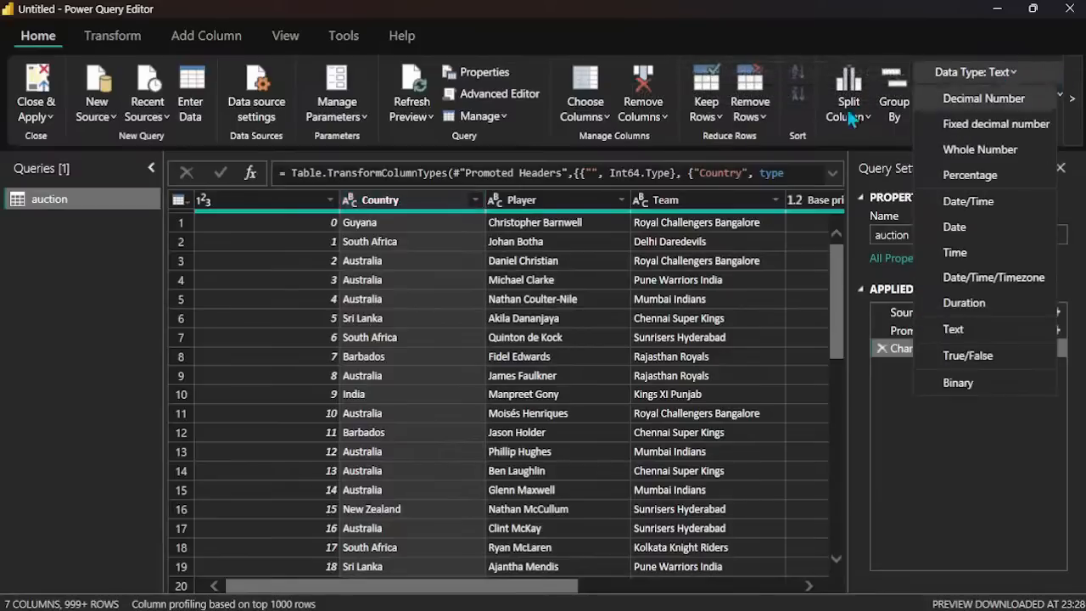
left_click(276, 200)
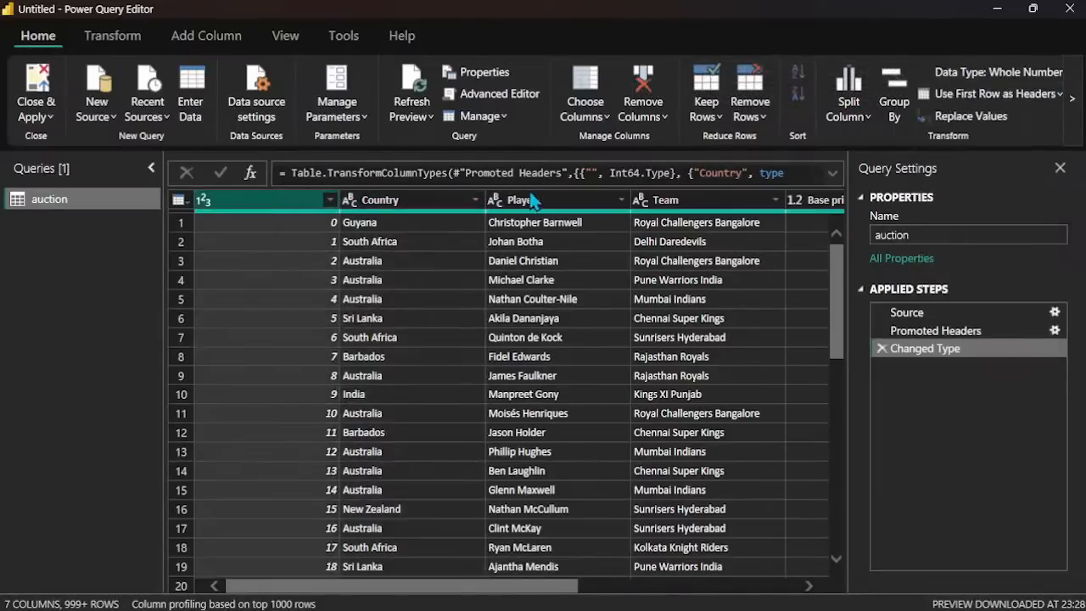
left_click(565, 204)
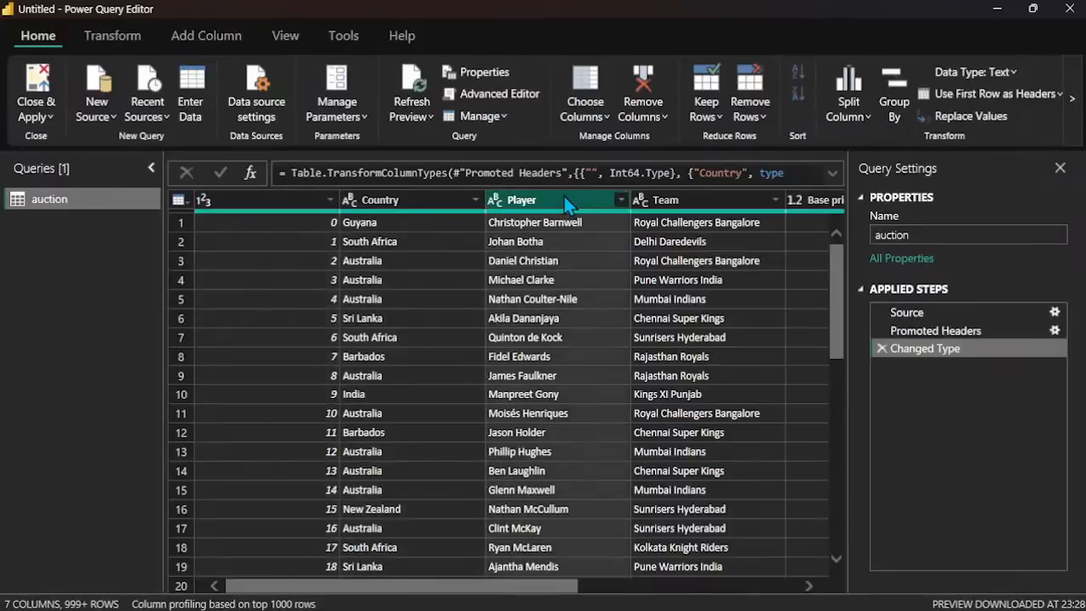
left_click(707, 205)
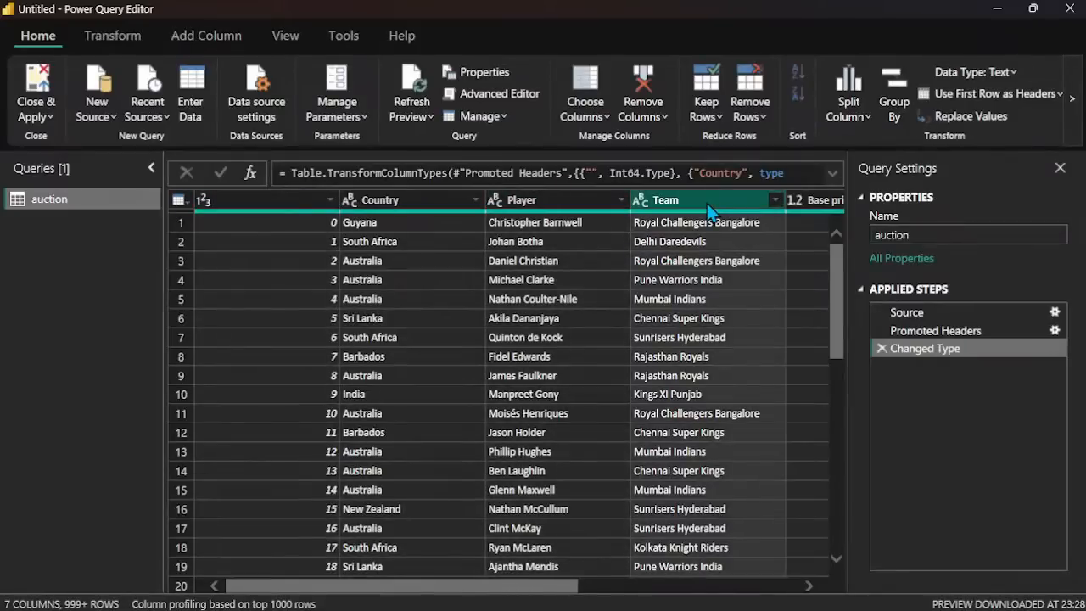
left_click_drag(506, 586, 680, 587)
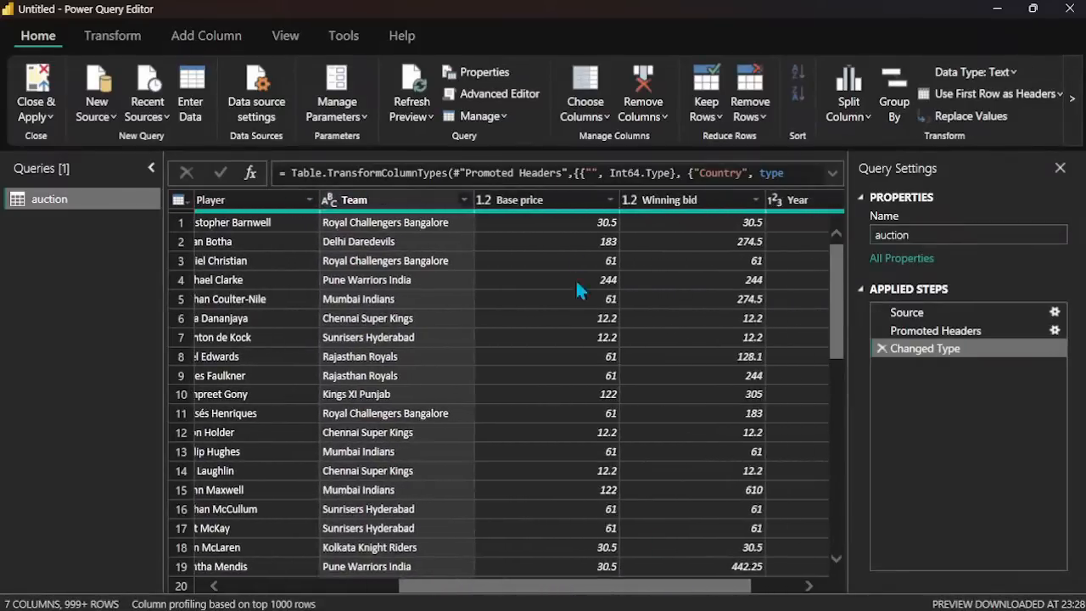
left_click(567, 199)
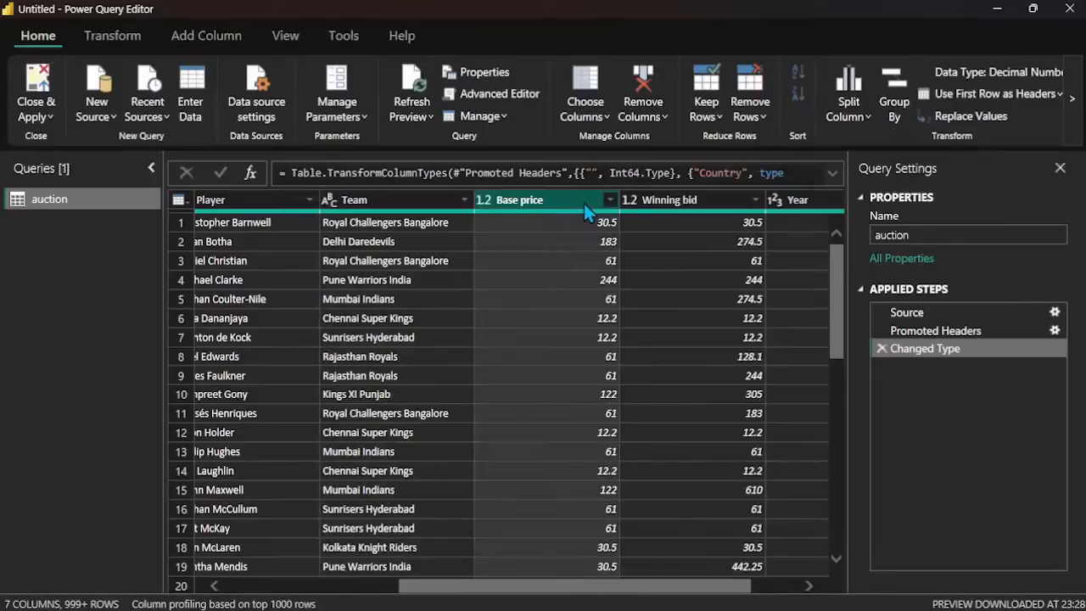
left_click(697, 199)
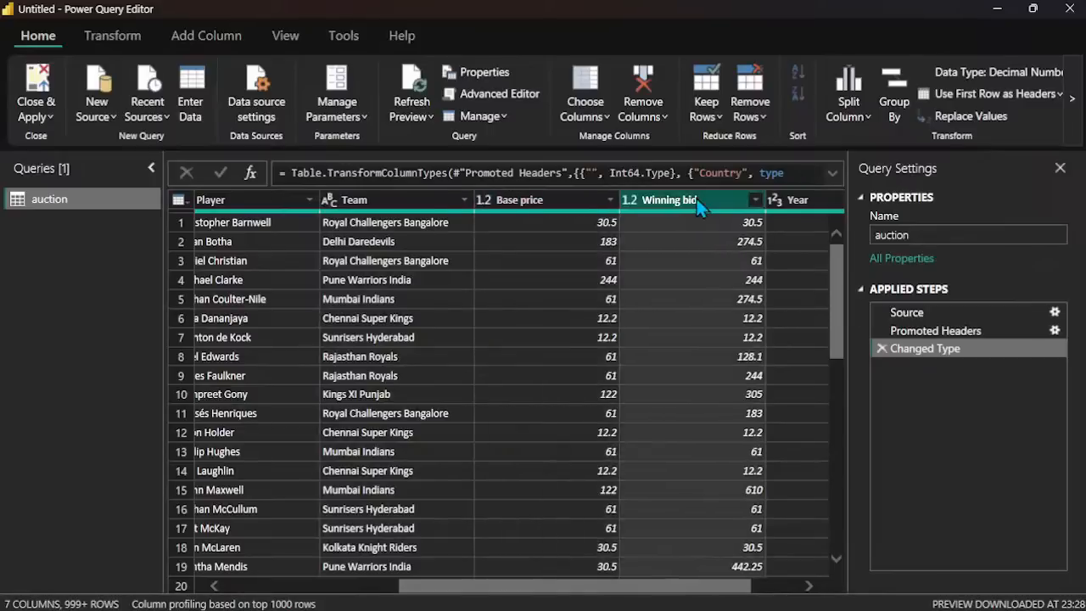
left_click(792, 210)
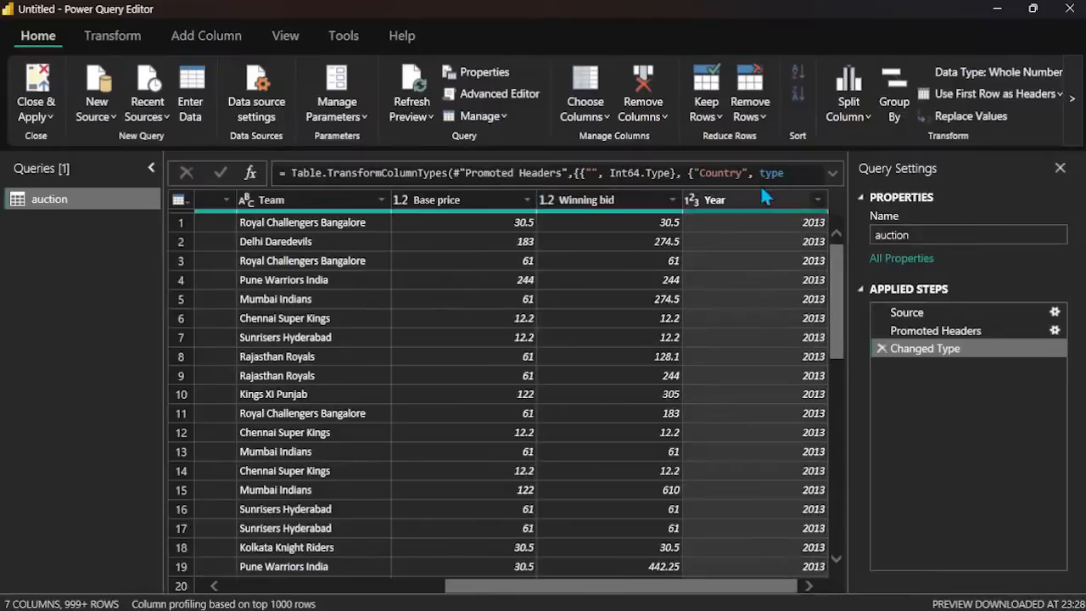
scroll(672, 233, "left", 3)
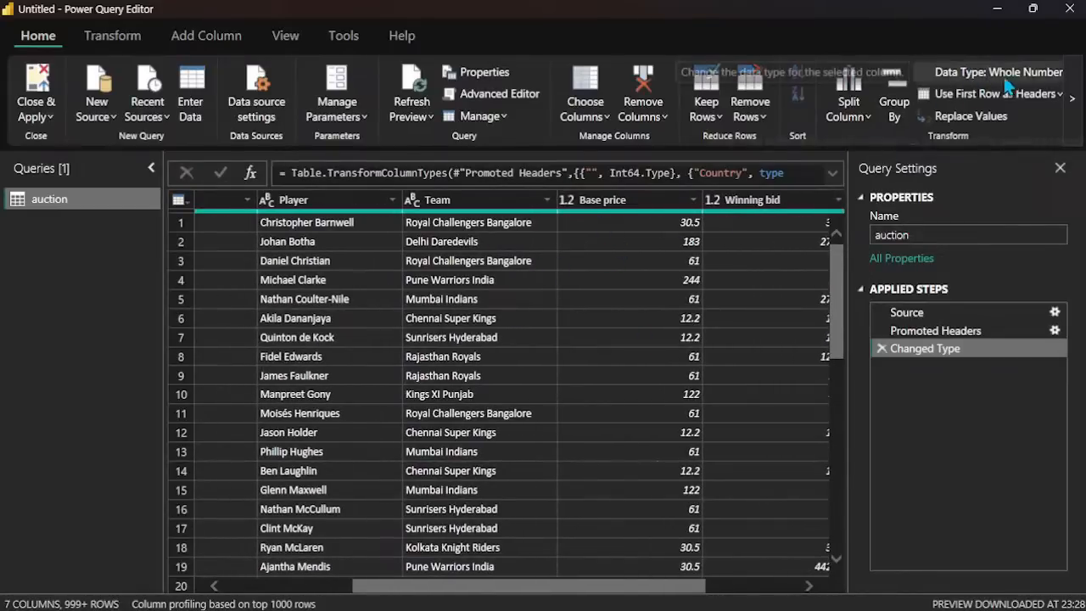
left_click(1071, 101)
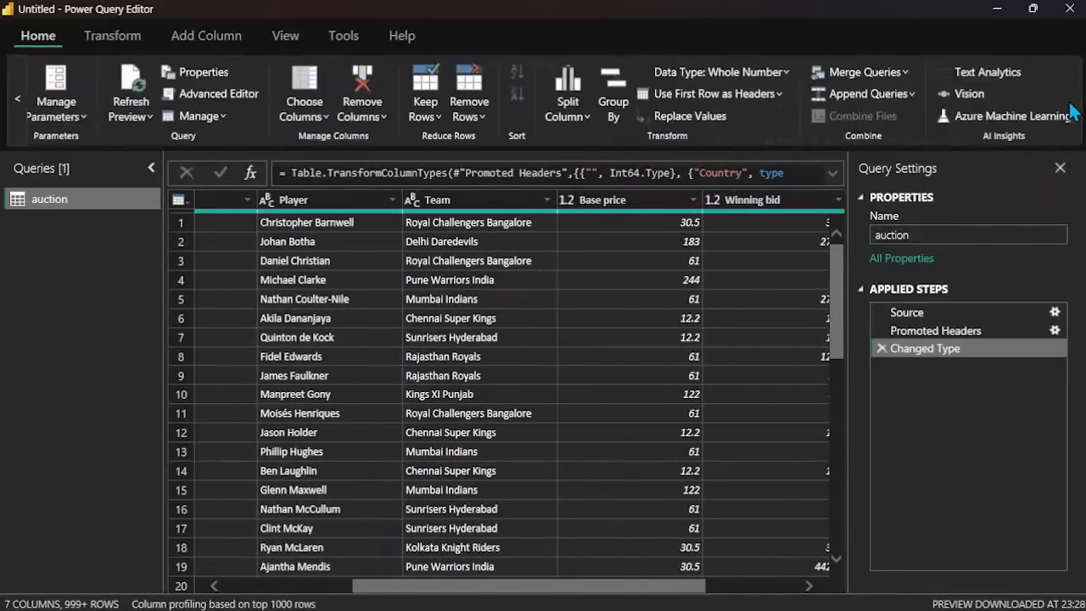
left_click(905, 98)
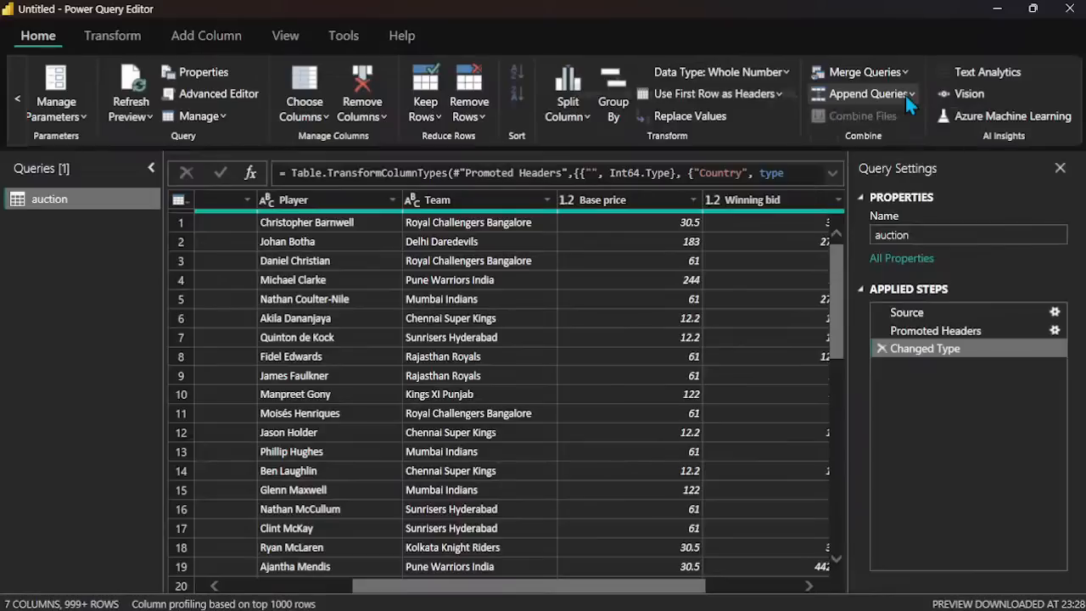
left_click(973, 192)
left_click(961, 198)
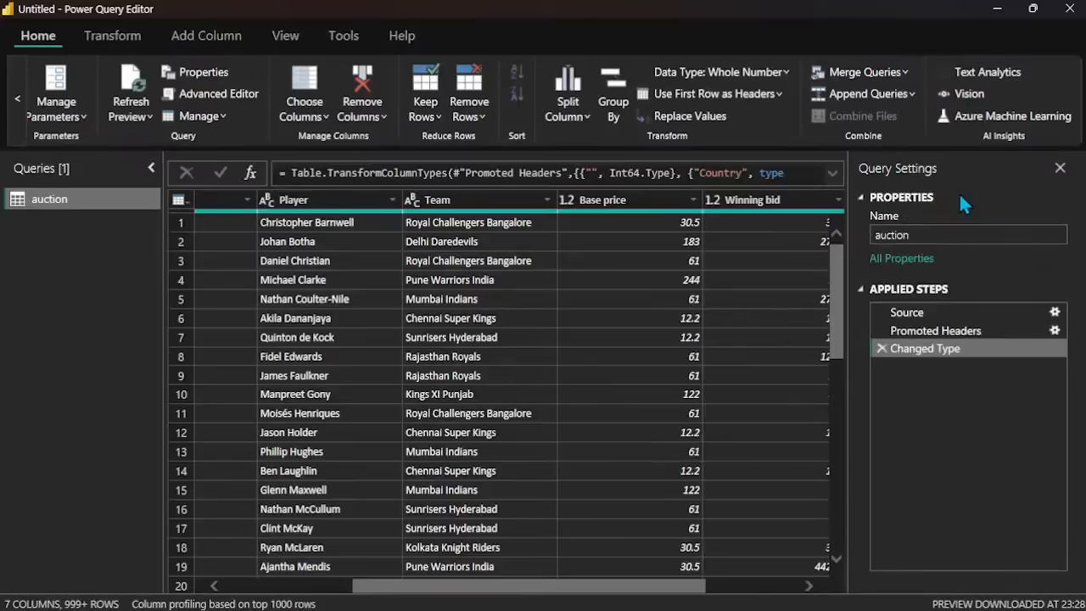
left_click(960, 197)
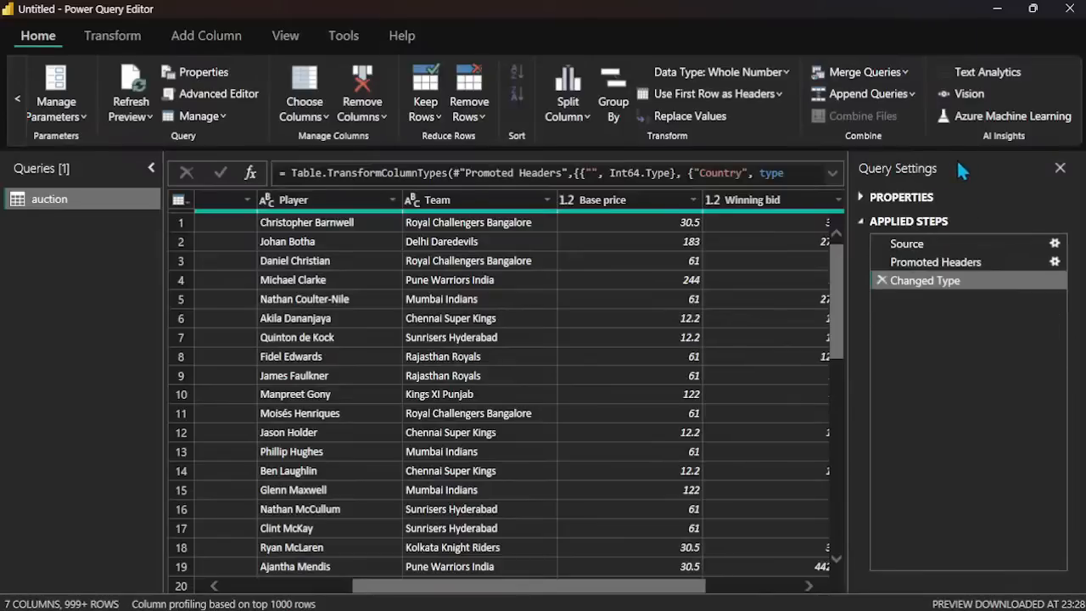
Step: Examine the auction rows and the list of distinct values in the unnamed index column
scroll(659, 398, "left", 3)
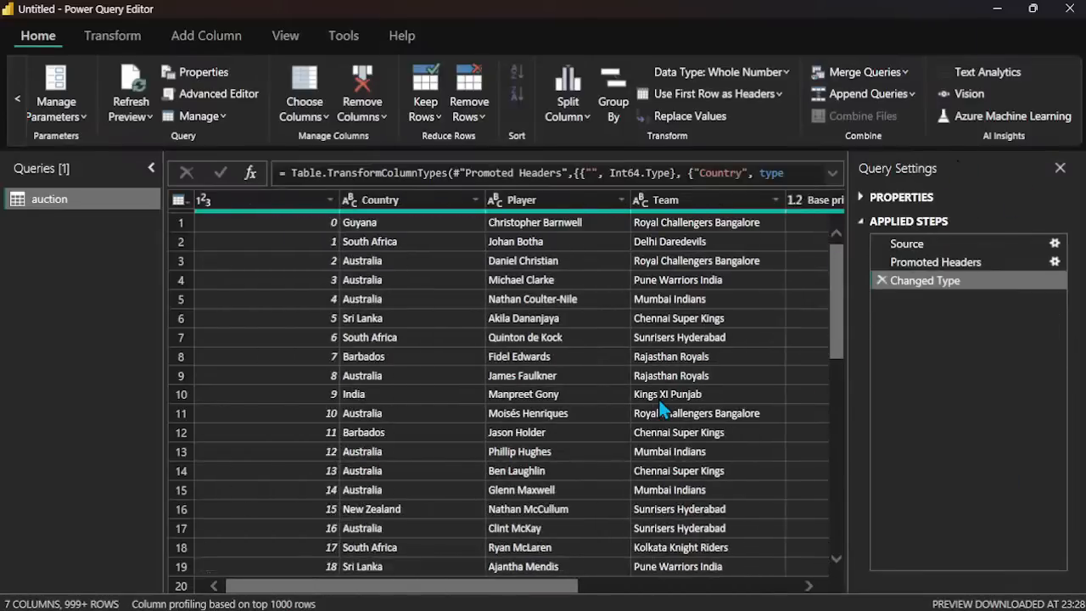
scroll(547, 505, "down", 20)
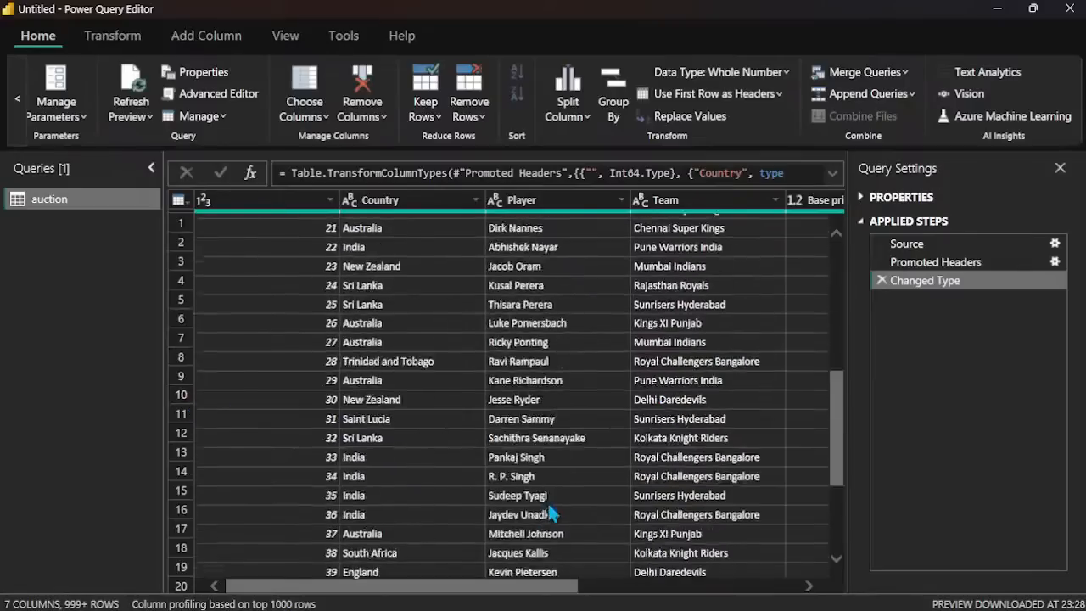
scroll(547, 505, "down", 12)
scroll(547, 505, "up", 20)
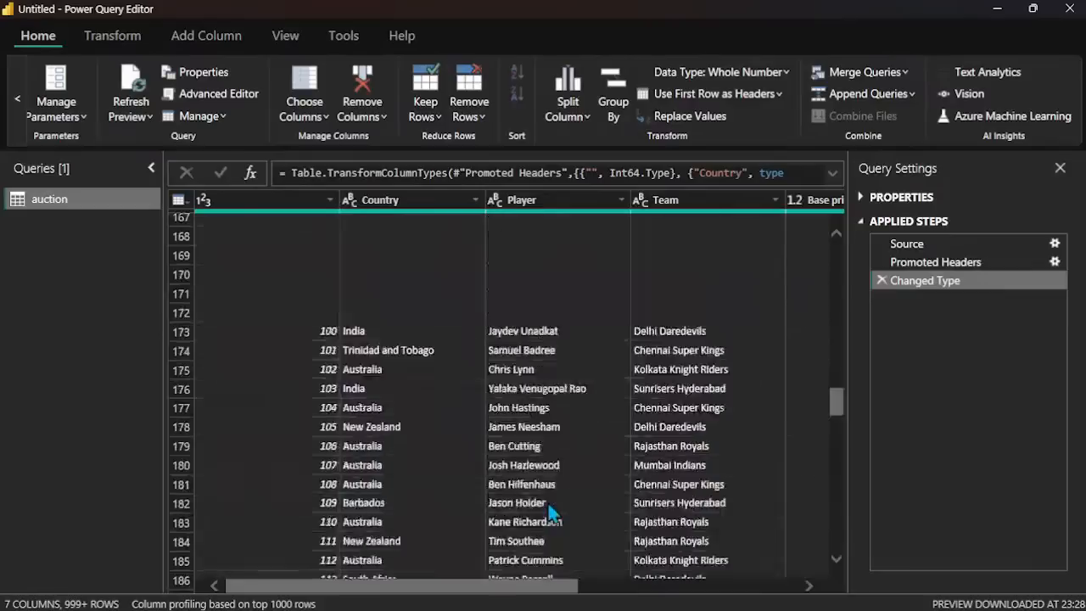
left_click(315, 199)
left_click(328, 199)
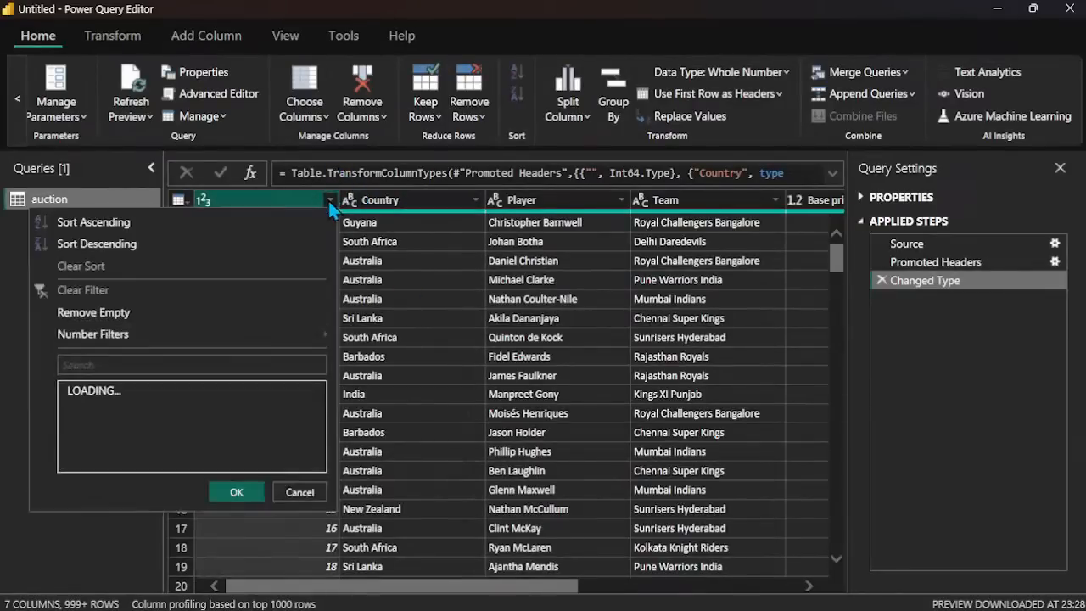
scroll(140, 483, "down", 10)
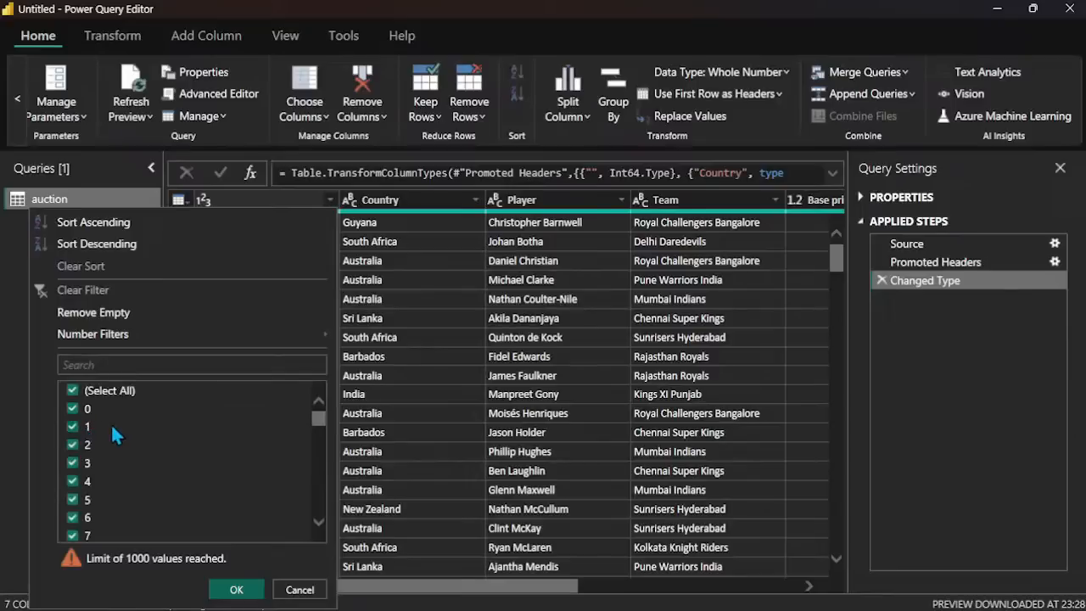
Step: Examine the full list of distinct country names in the Country column
left_click(477, 201)
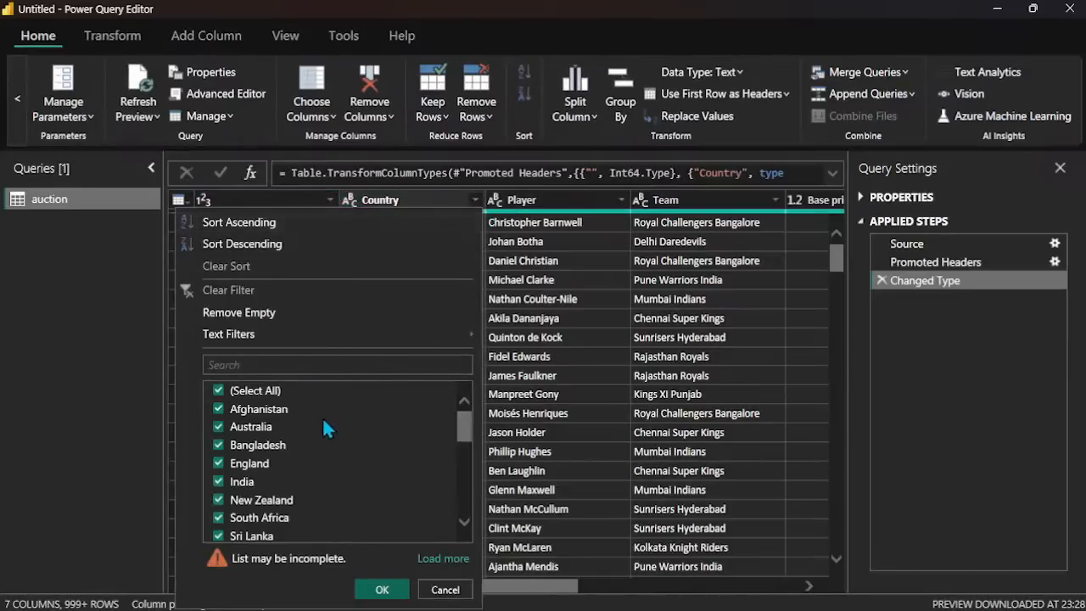
scroll(324, 426, "down", 5)
scroll(326, 428, "up", 5)
scroll(324, 424, "down", 5)
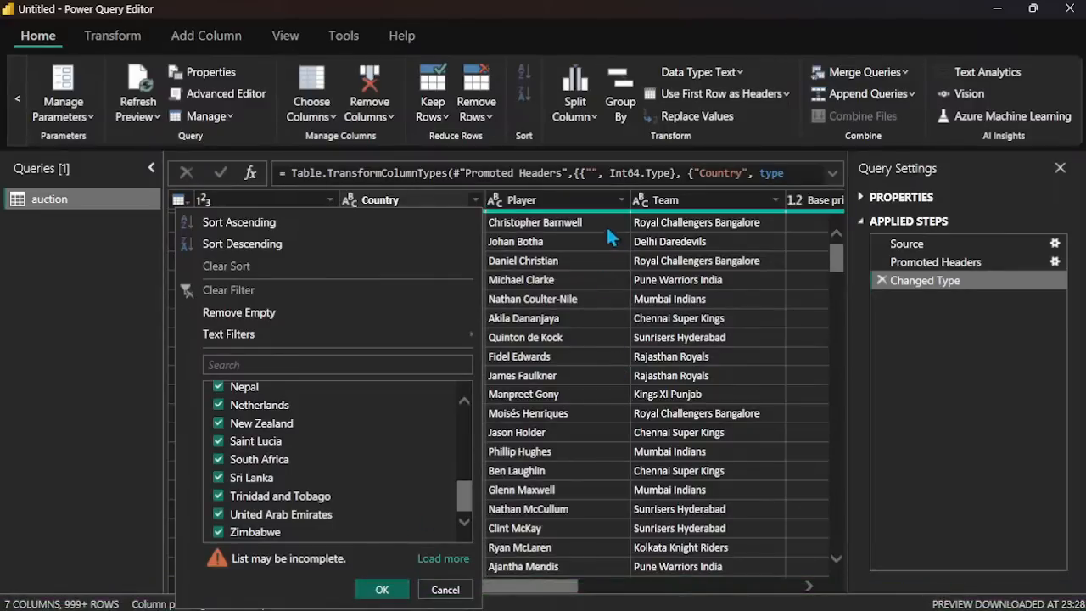
Step: Review the distinct values listed for the Player column and the Team column
left_click(609, 198)
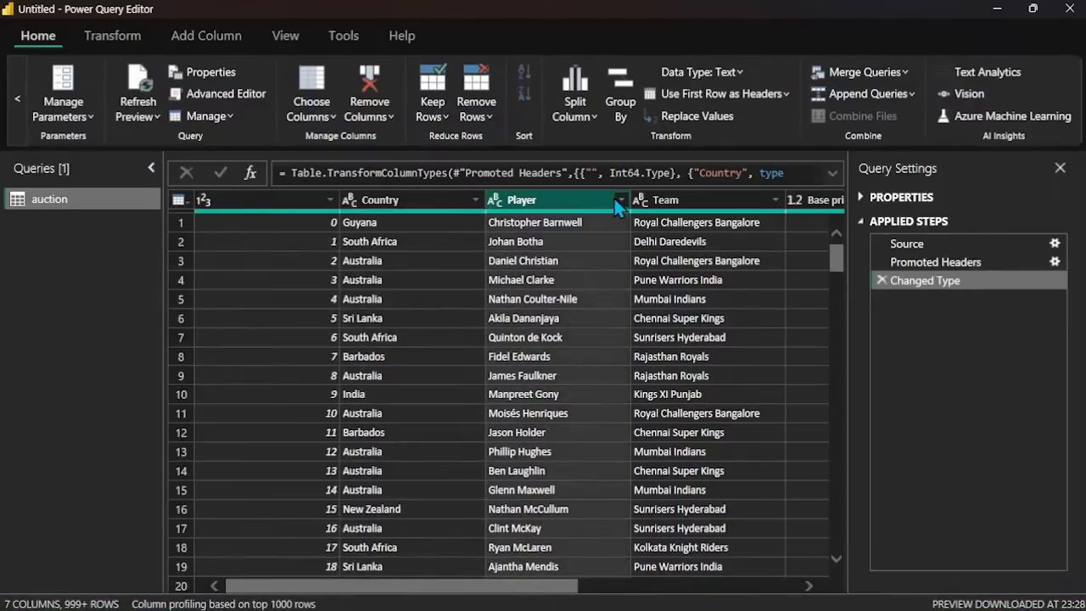
left_click(620, 200)
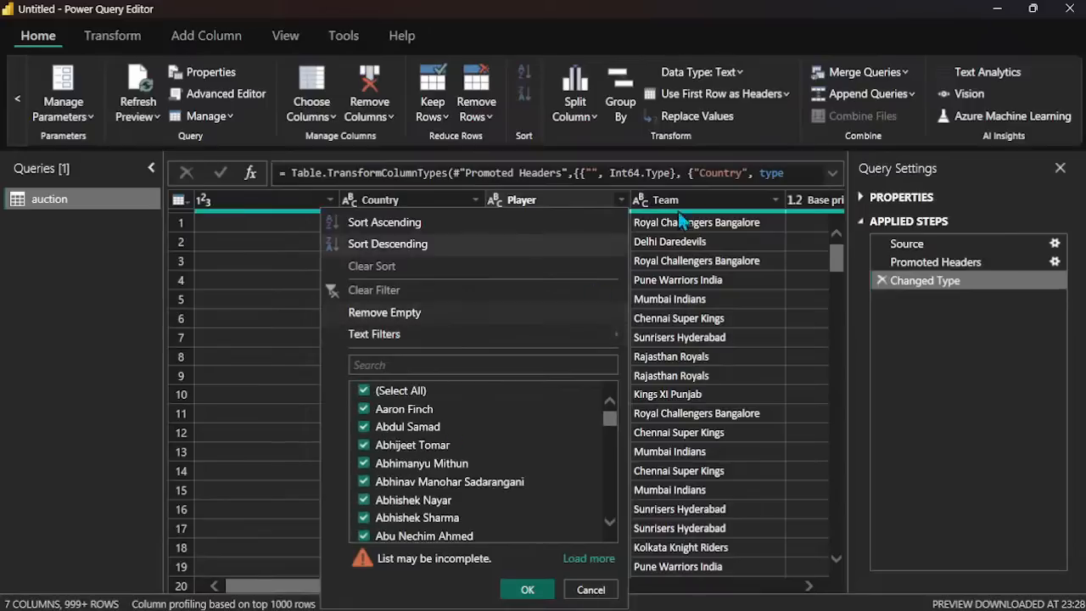
left_click(703, 199)
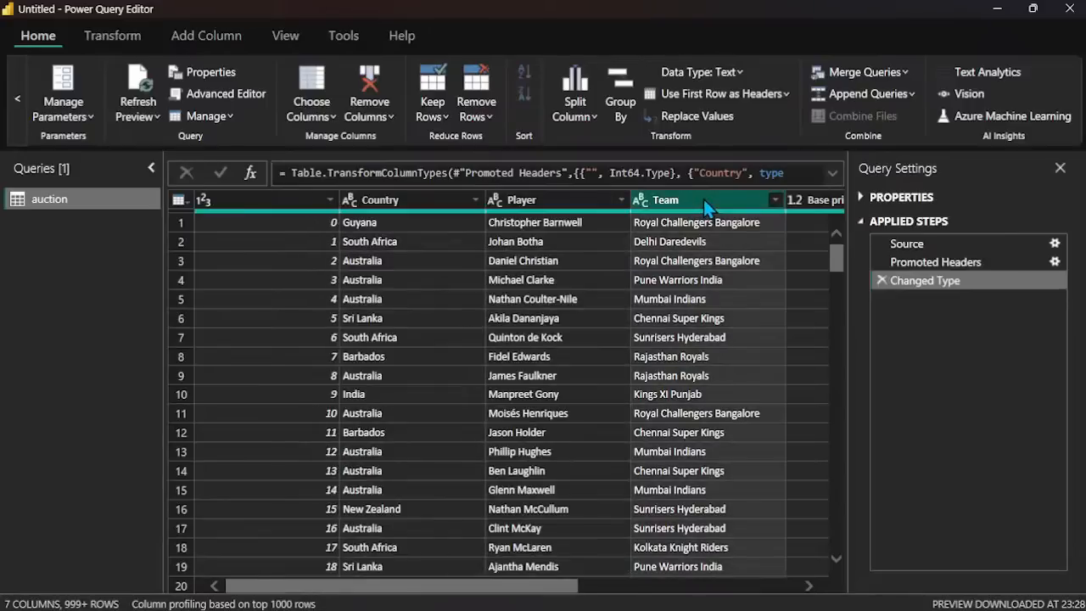
left_click(774, 201)
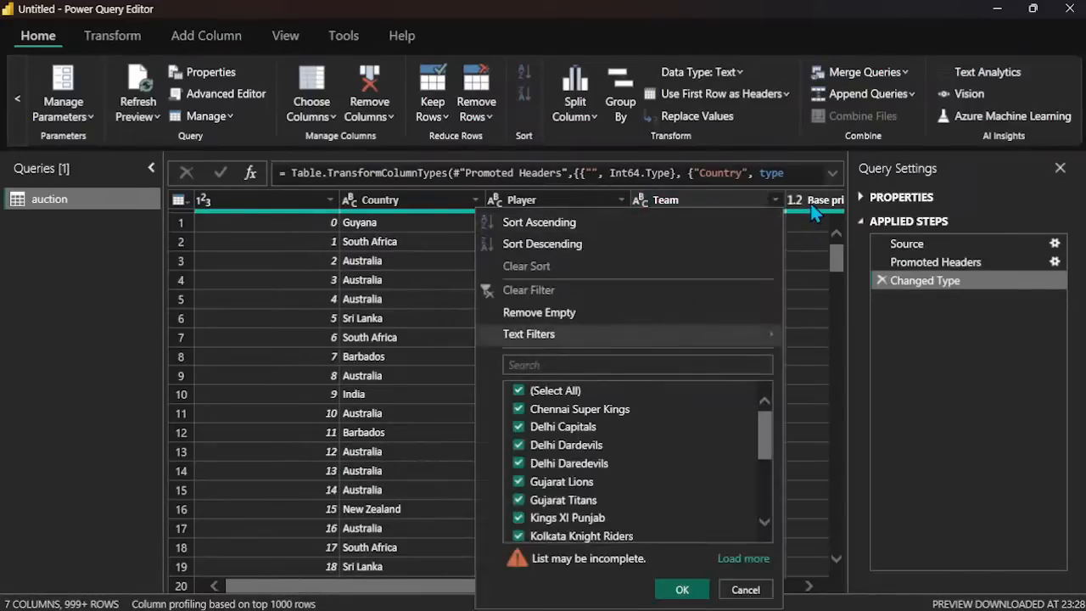
Step: Review the distinct amounts listed for the Base price column
left_click(813, 209)
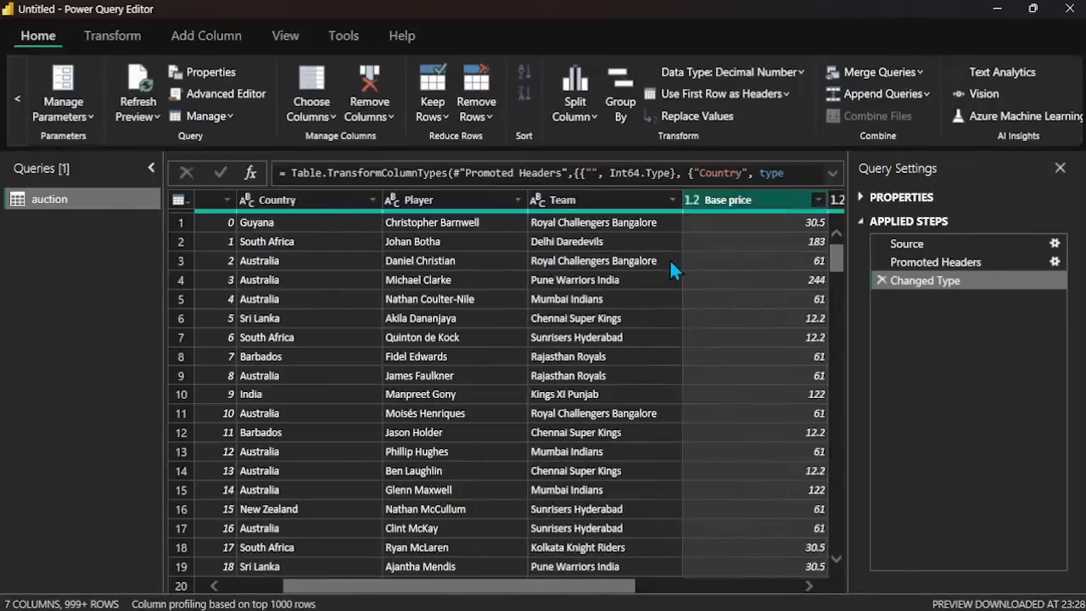
scroll(671, 264, "right", 3)
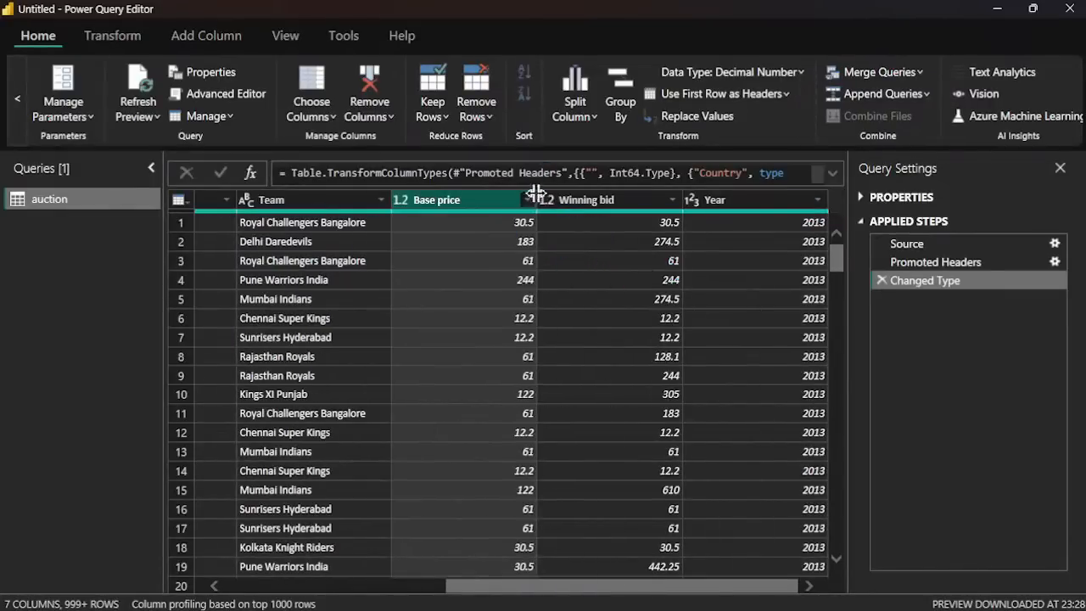
left_click(527, 201)
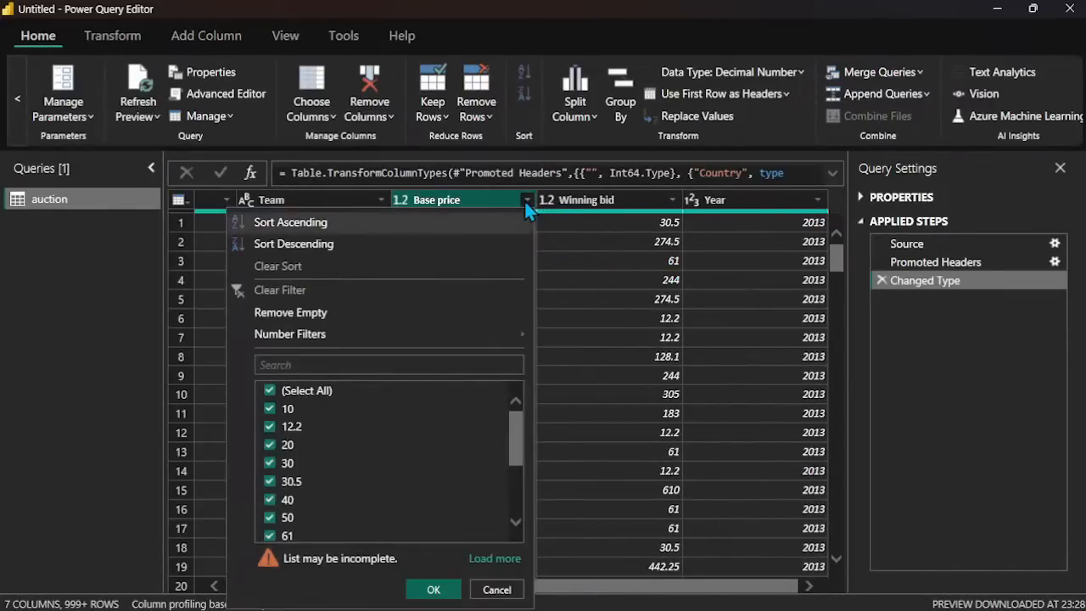
scroll(400, 455, "down", 2)
scroll(401, 455, "up", 2)
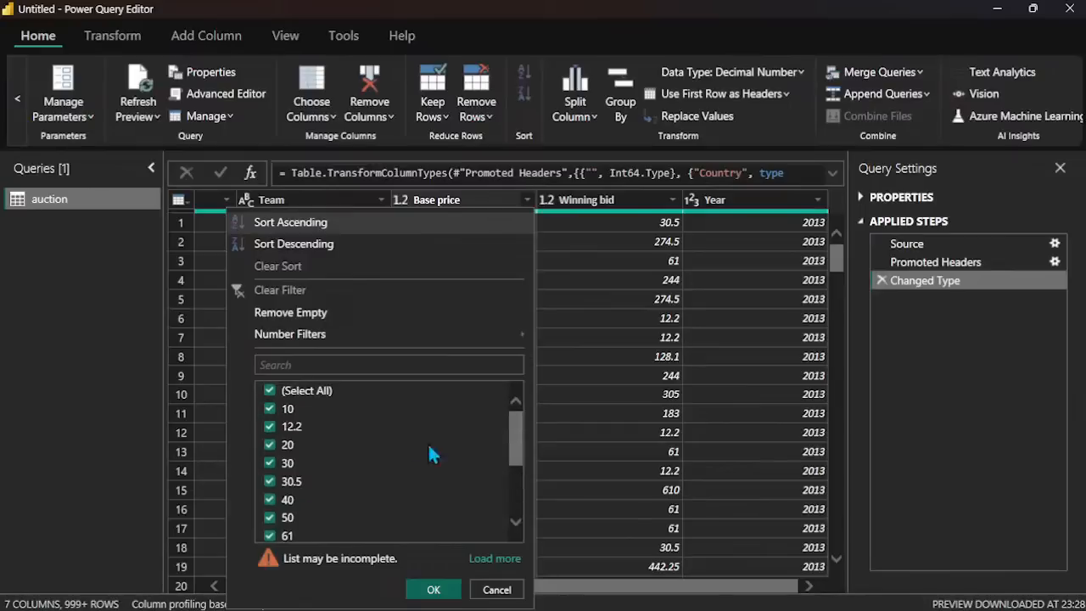
Step: Look through the distinct amounts listed for the Winning bid column
left_click(640, 208)
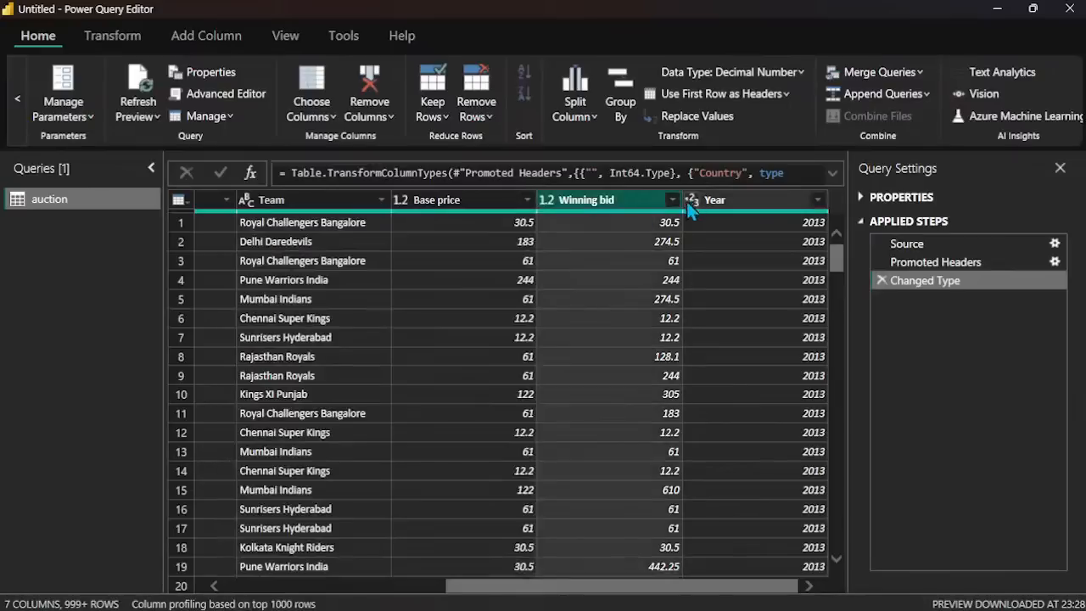
left_click(672, 200)
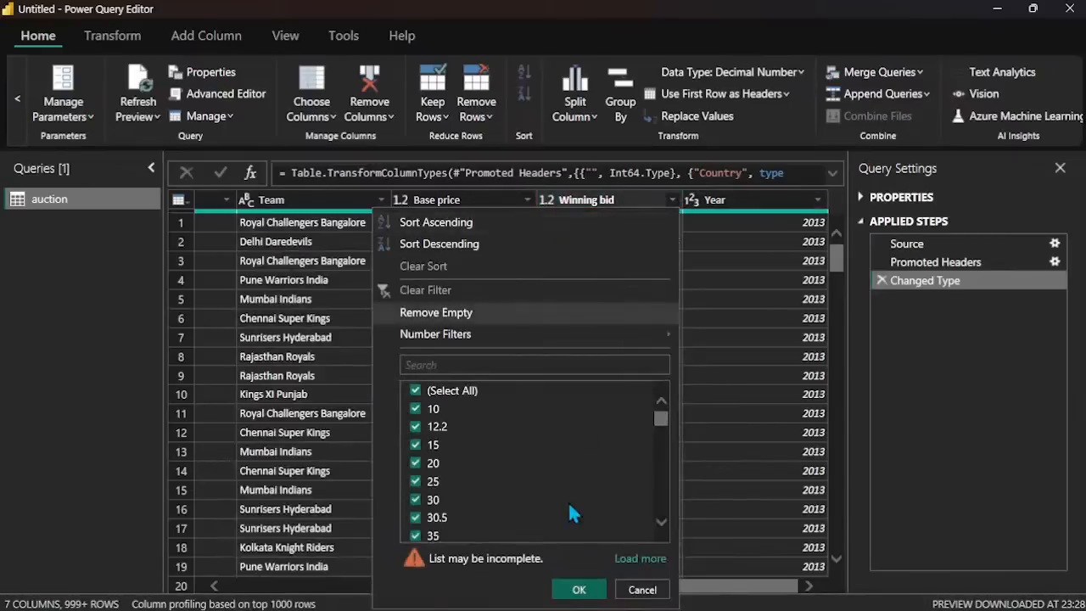
scroll(569, 507, "down", 1)
scroll(568, 500, "down", 2)
scroll(568, 500, "up", 2)
scroll(567, 501, "down", 4)
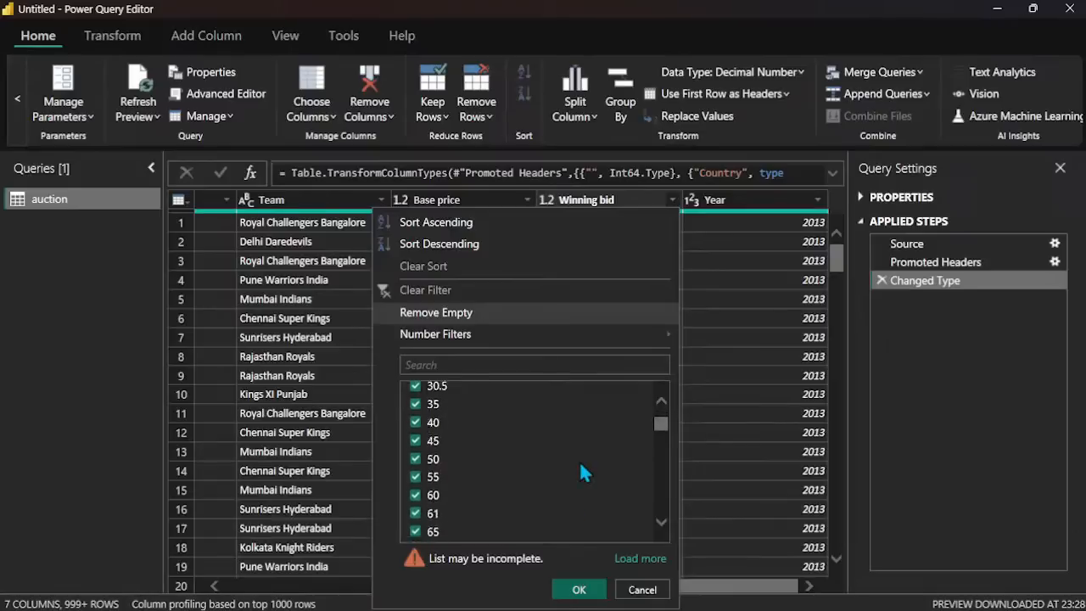
Step: Check which years are listed as distinct values in the Year column, leaving the column unfiltered
left_click(767, 208)
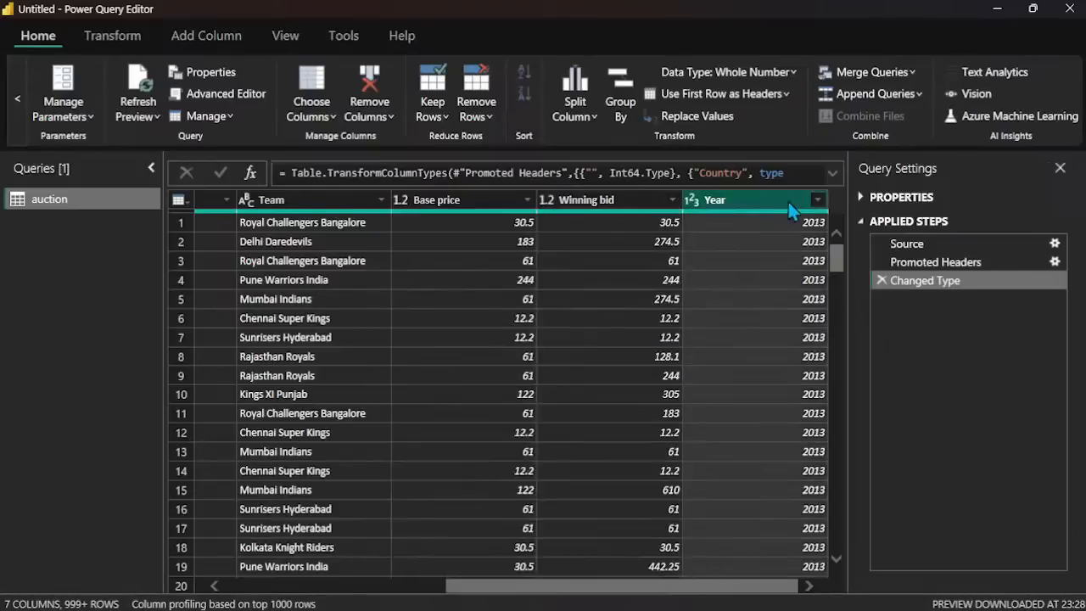
left_click(817, 201)
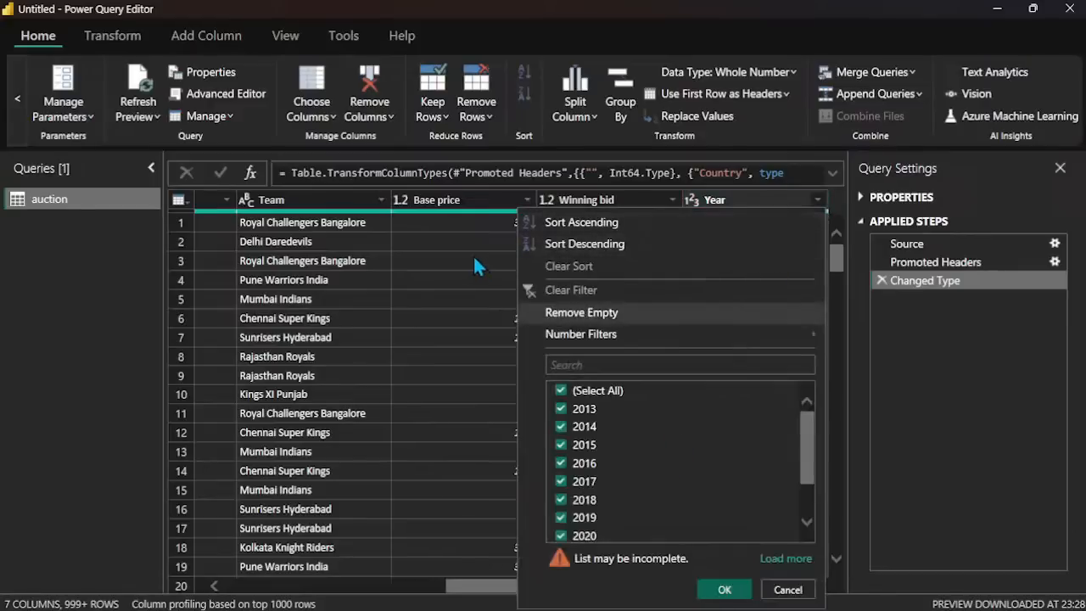
left_click(453, 208)
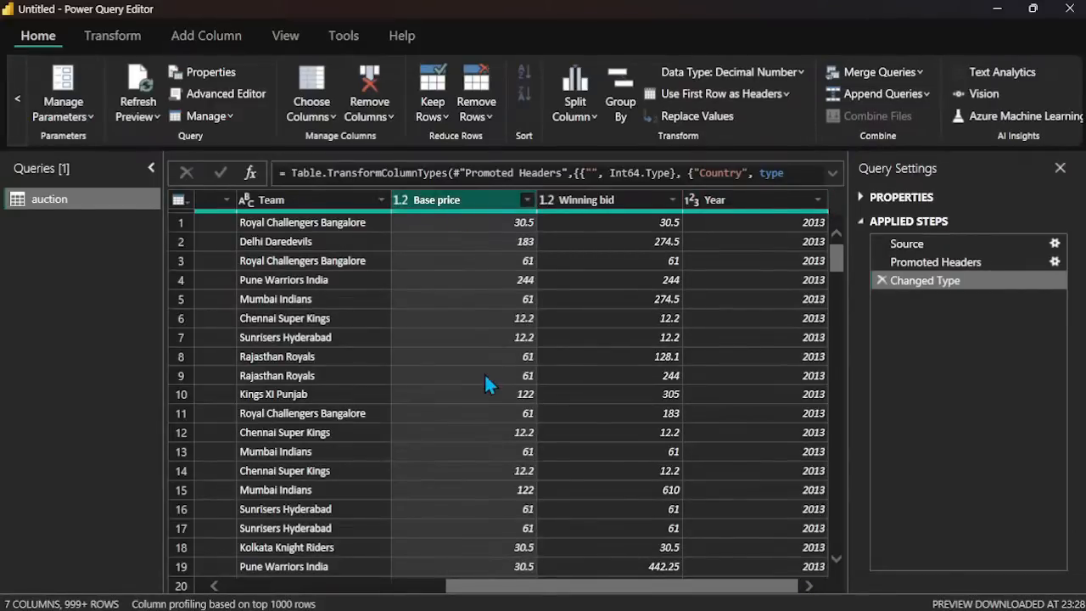
Step: Remove the unnamed index column from the auction query
scroll(484, 372, "left", 5)
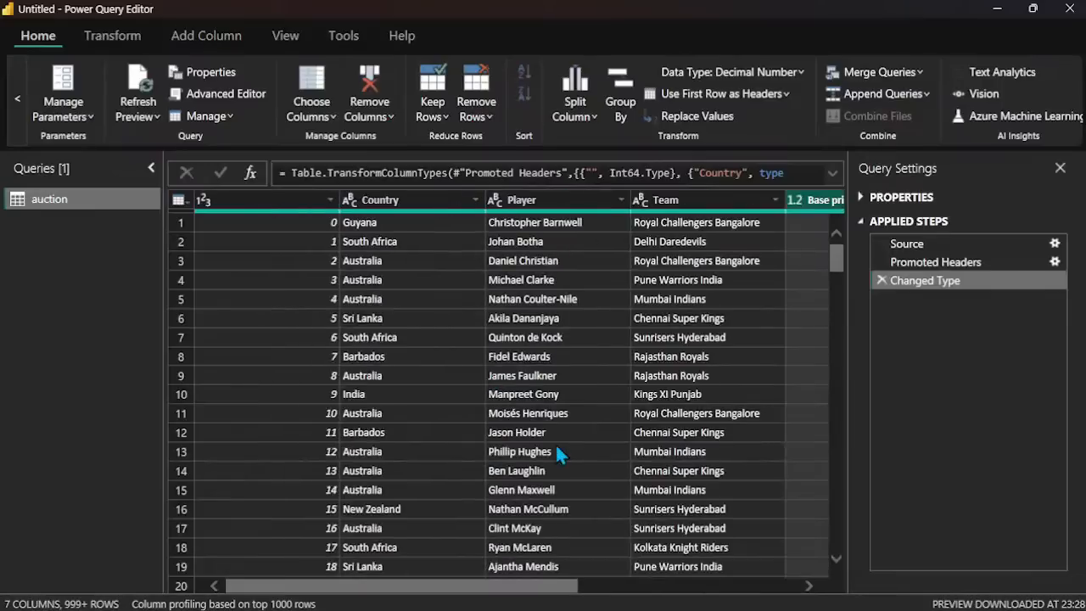
scroll(330, 355, "down", 20)
scroll(330, 355, "up", 20)
left_click(311, 203)
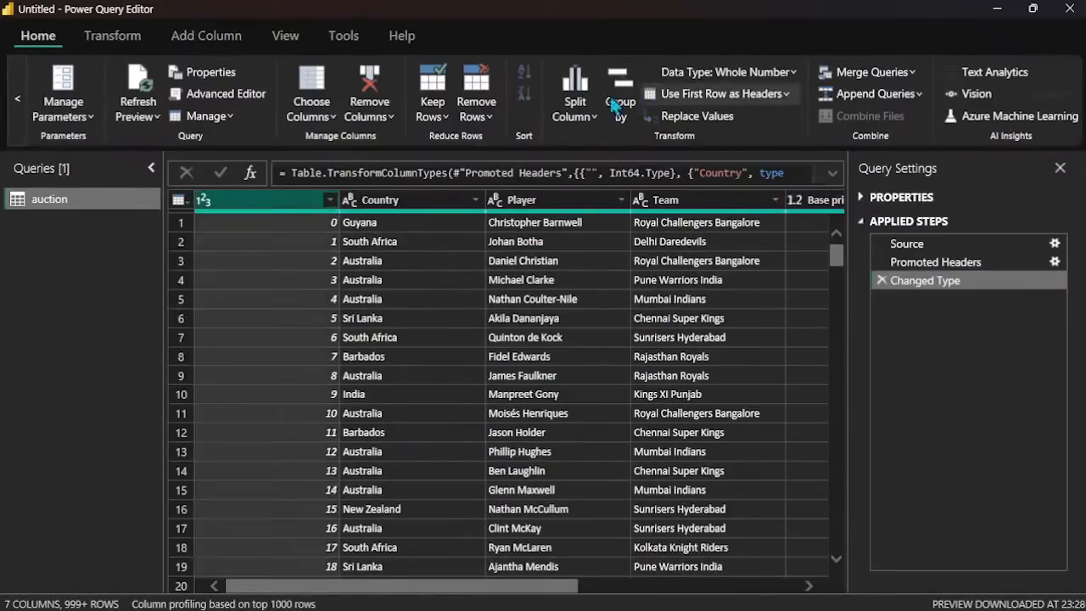
left_click(373, 126)
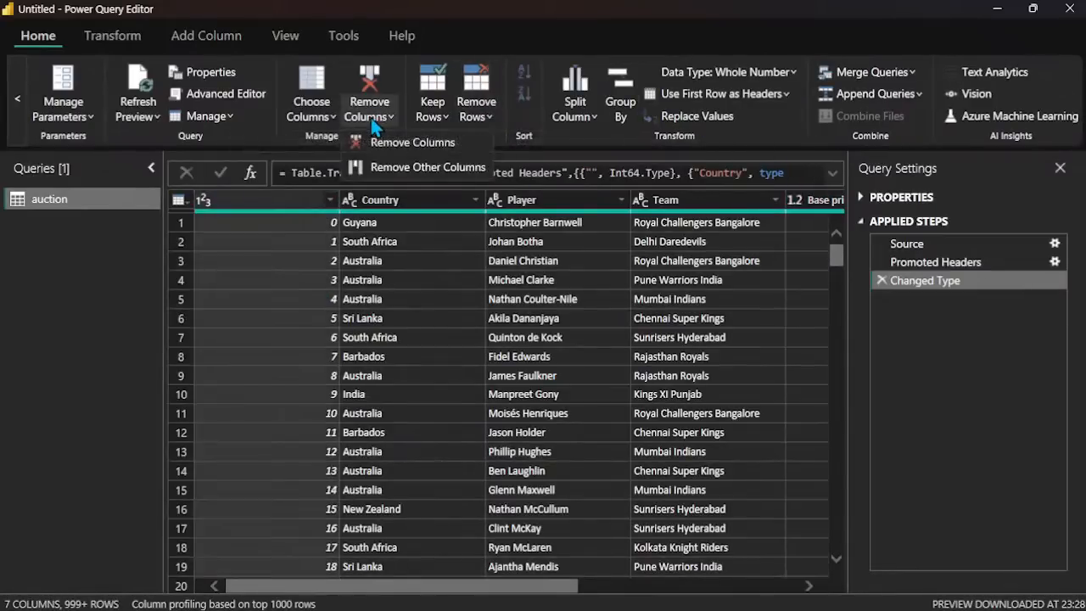
left_click(397, 141)
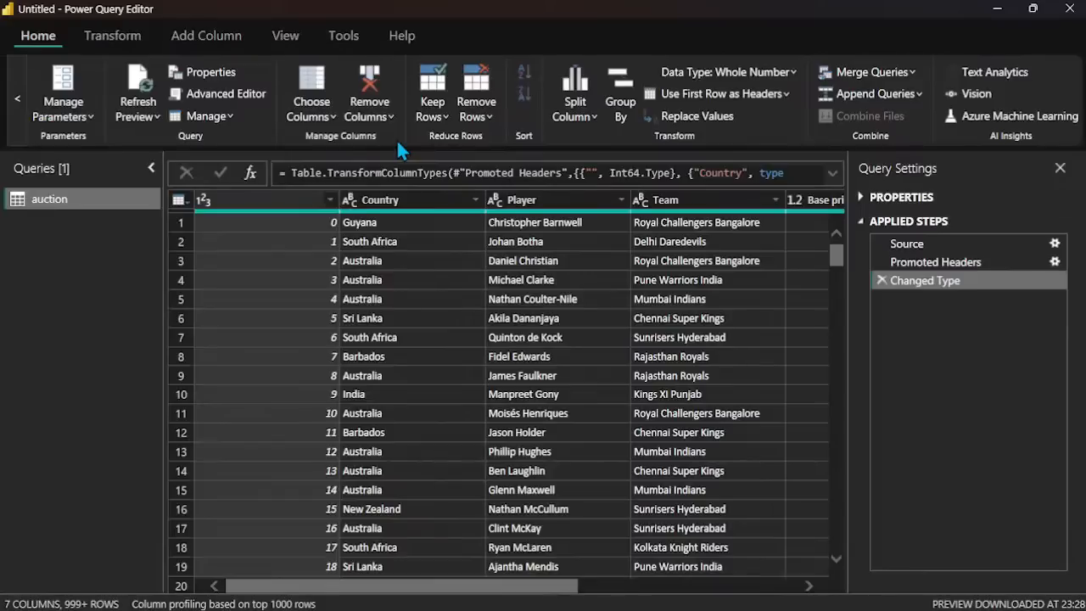
left_click(250, 200)
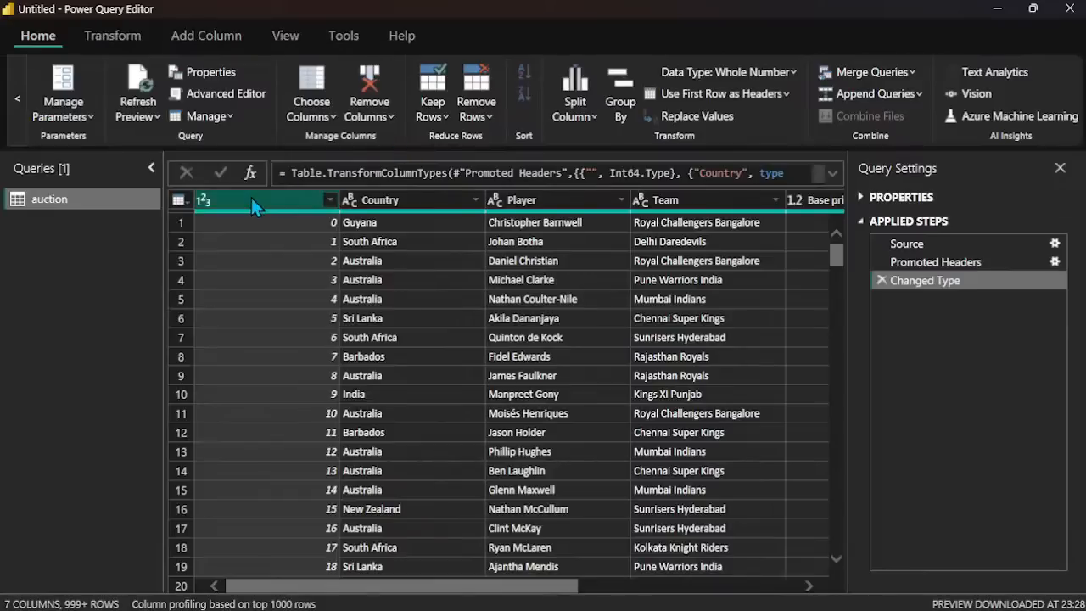
left_click(373, 118)
left_click(383, 142)
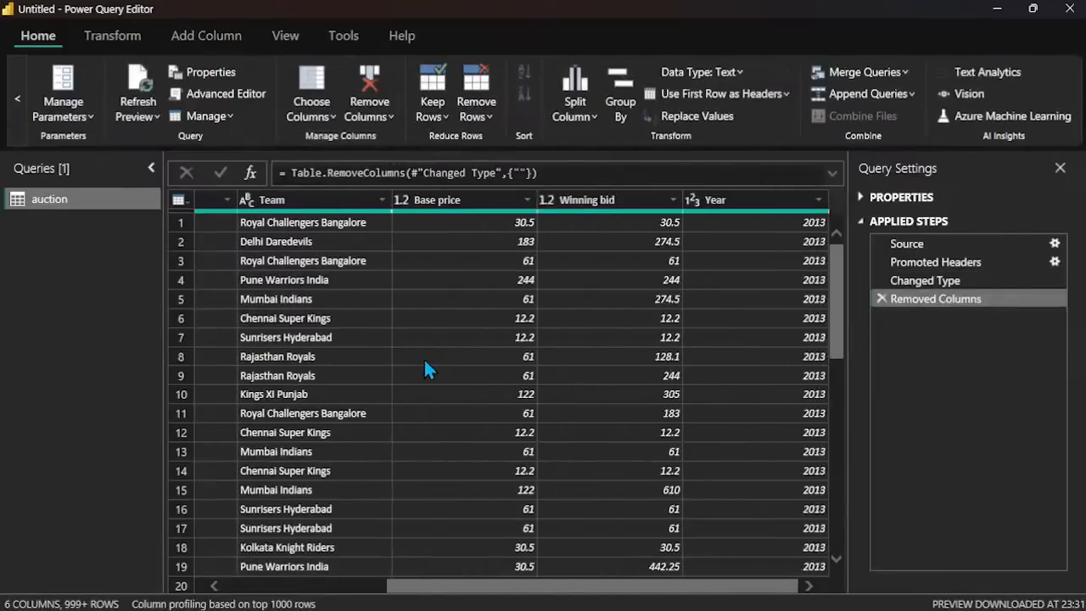
Step: Change the data type of the Year column to Text
scroll(424, 357, "right", 3)
mouse_move(543, 609)
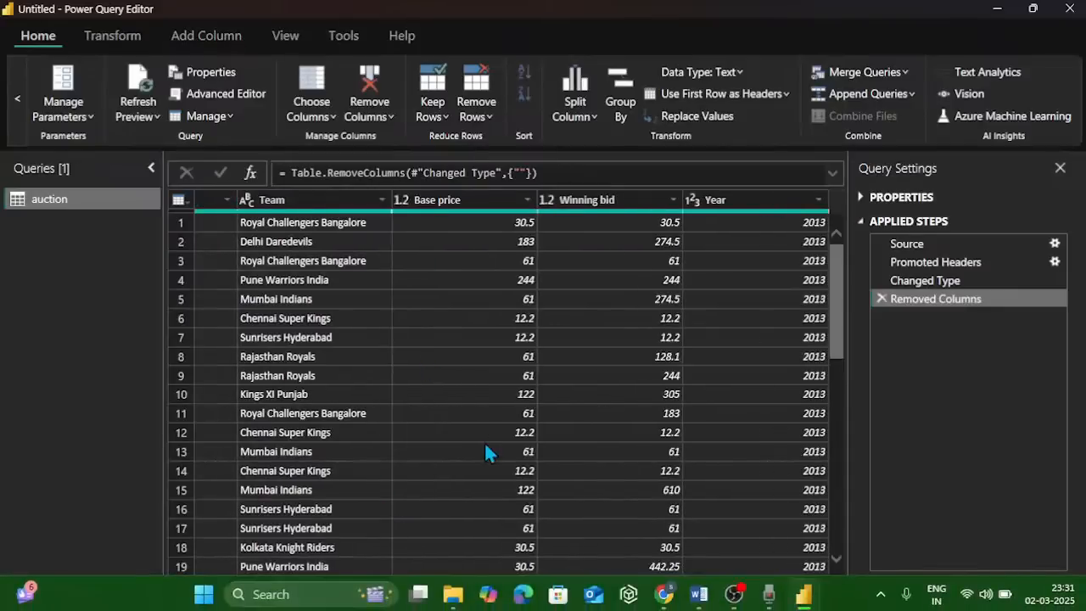
scroll(486, 452, "down", 10)
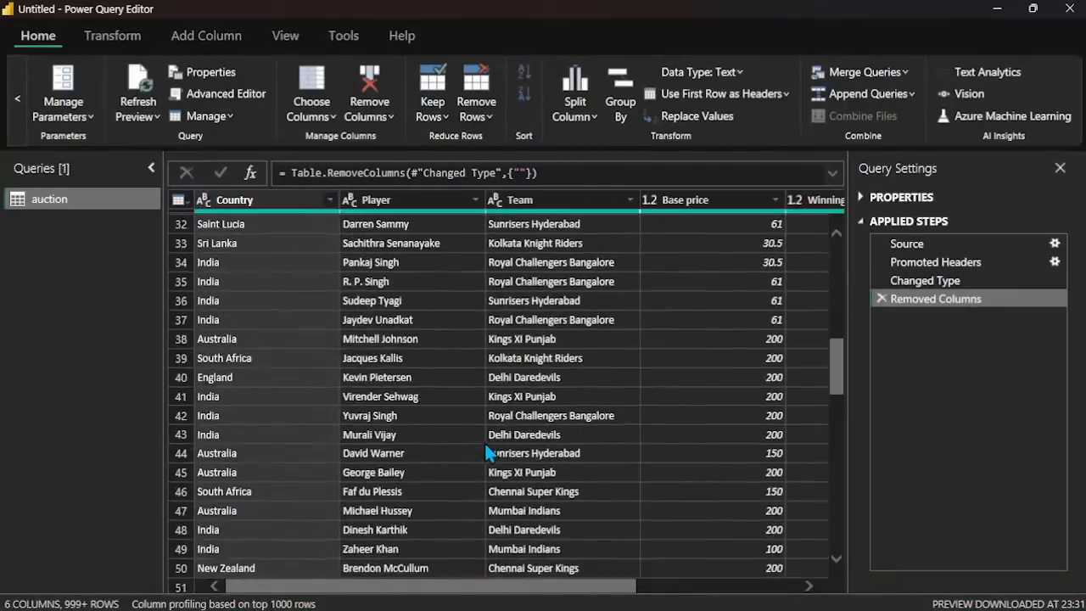
scroll(485, 443, "up", 10)
scroll(484, 441, "right", 3)
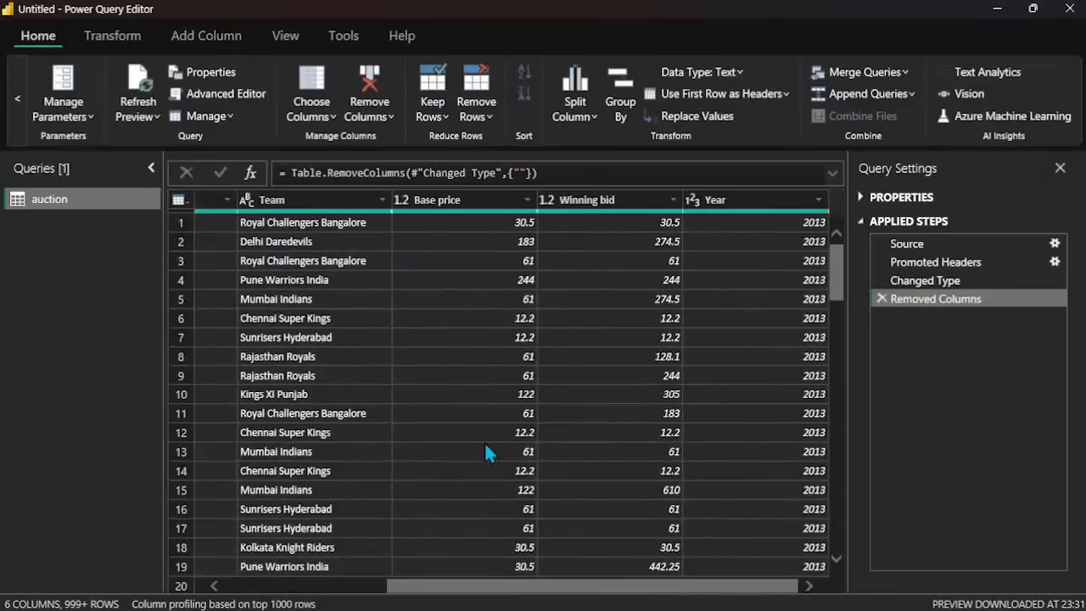
left_click(802, 222)
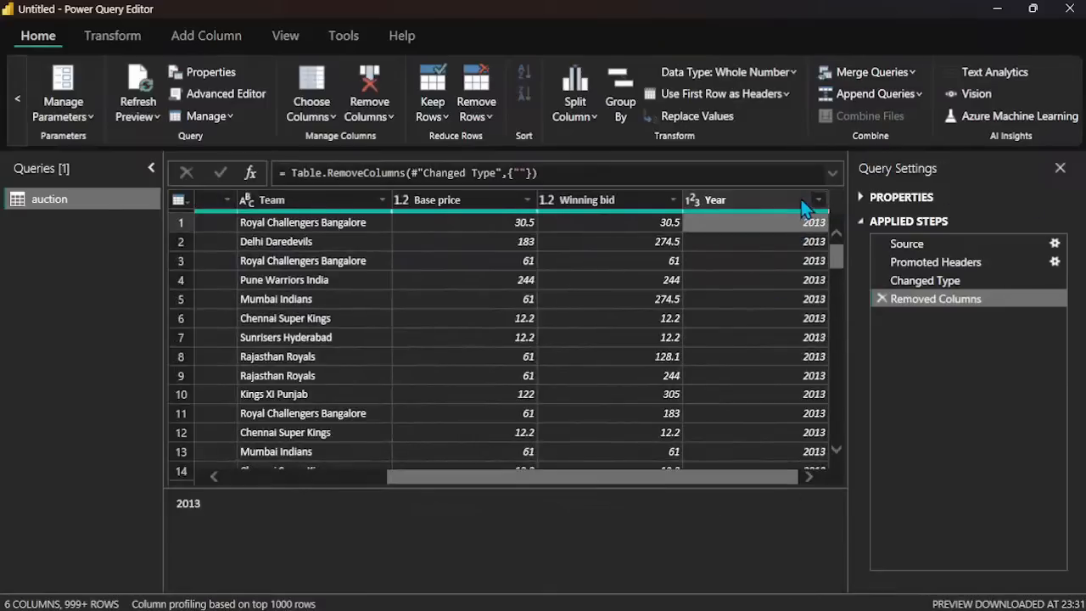
left_click(801, 204)
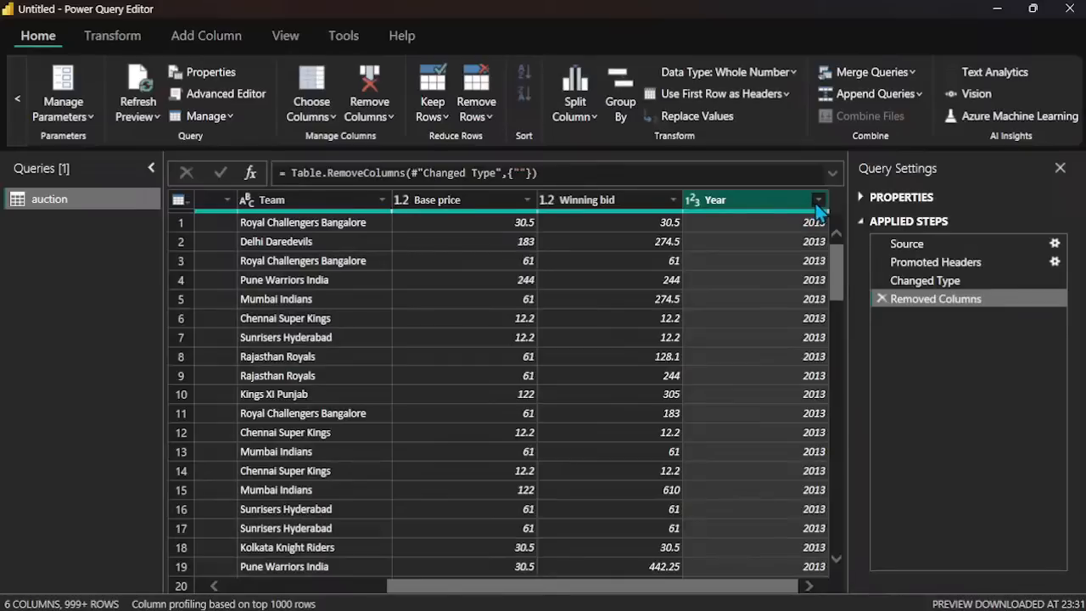
left_click(819, 201)
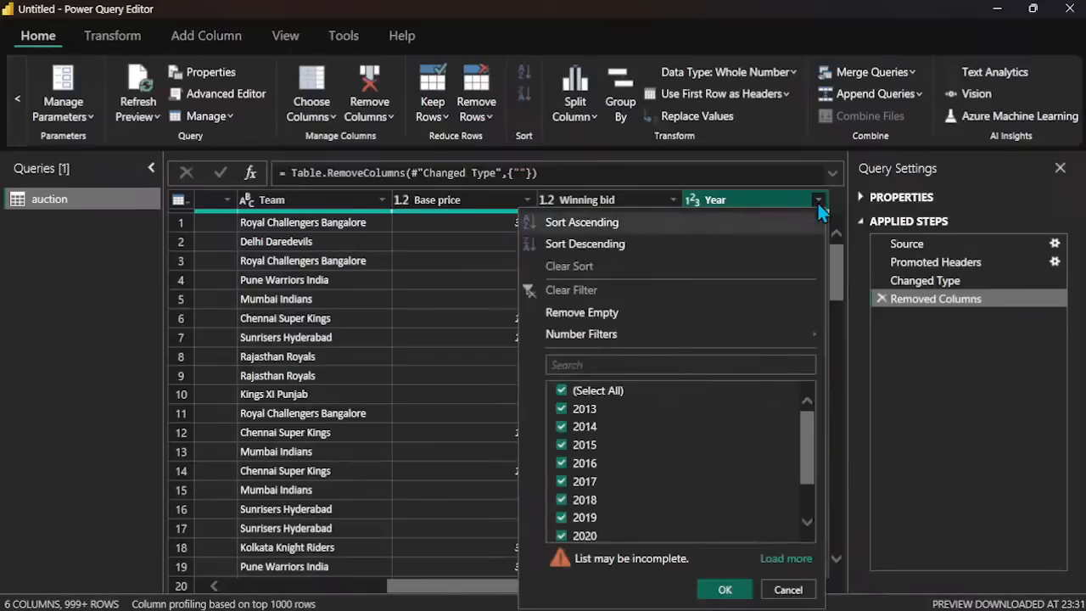
left_click(793, 201)
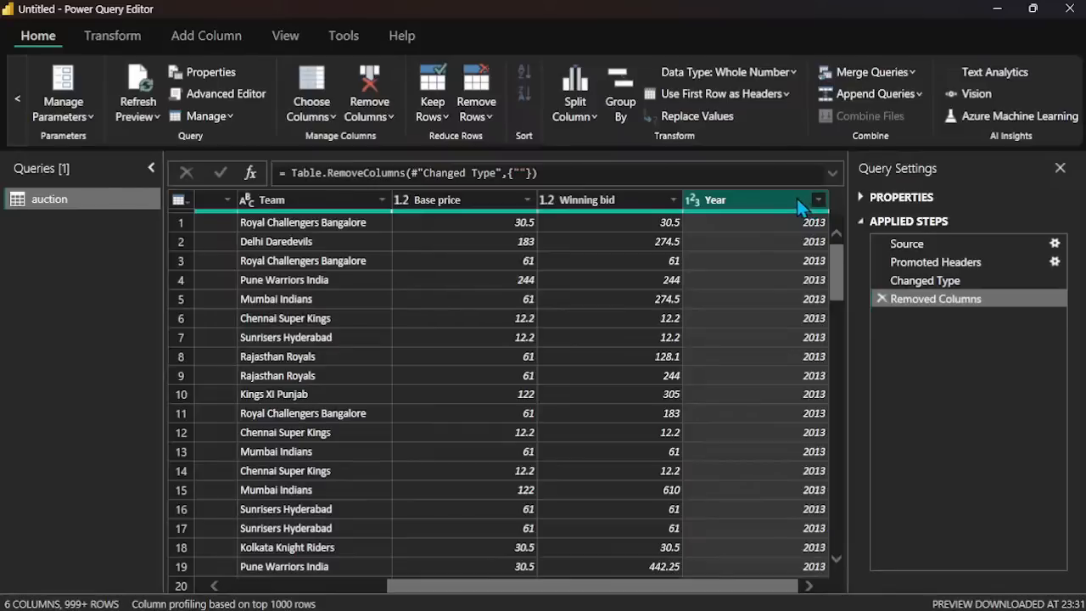
right_click(798, 201)
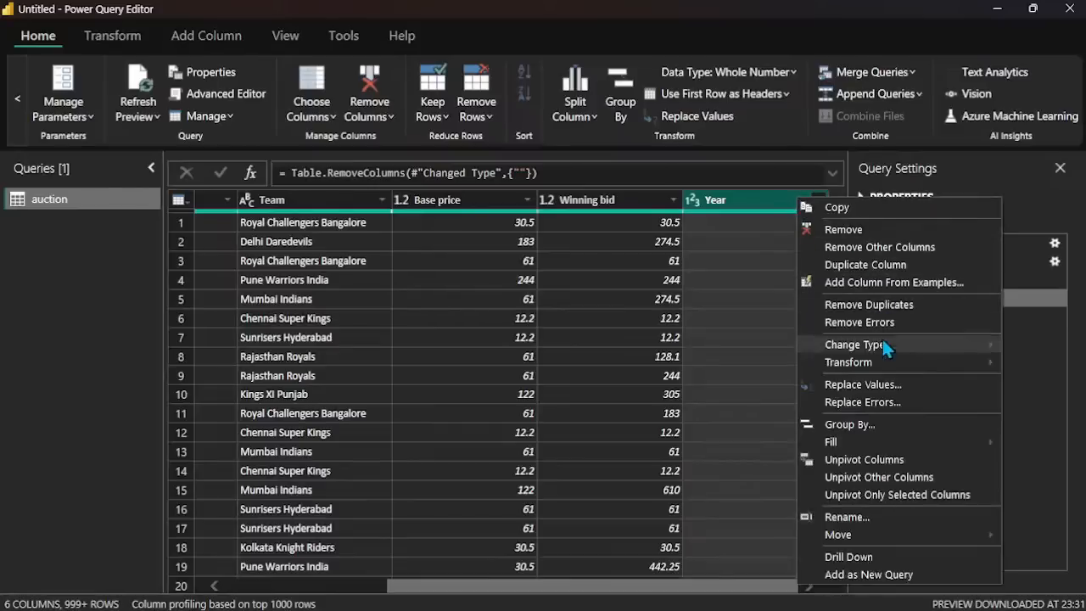
mouse_move(849, 362)
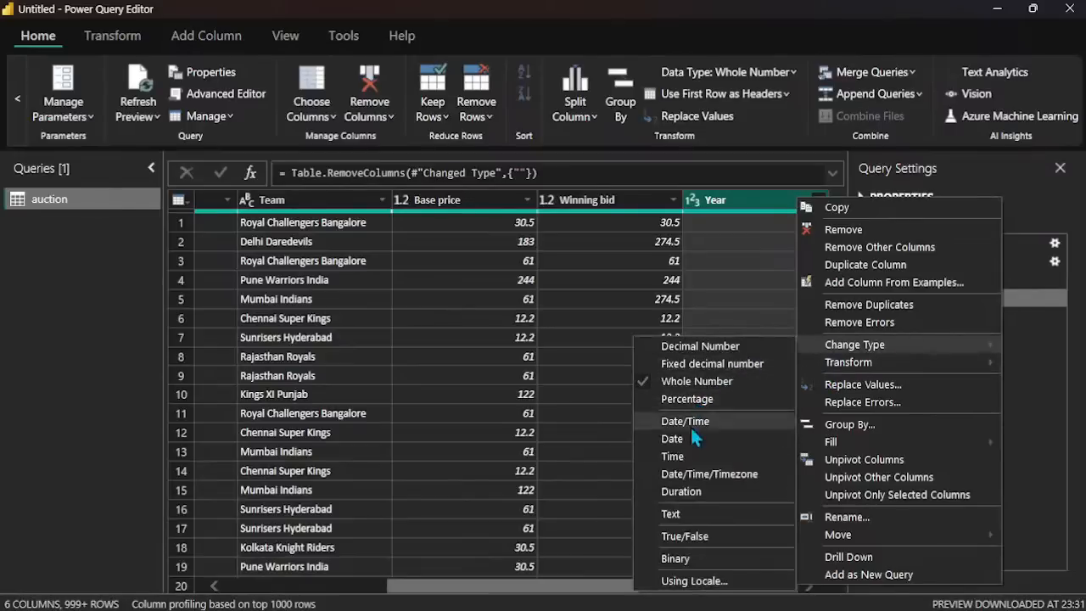
left_click(698, 512)
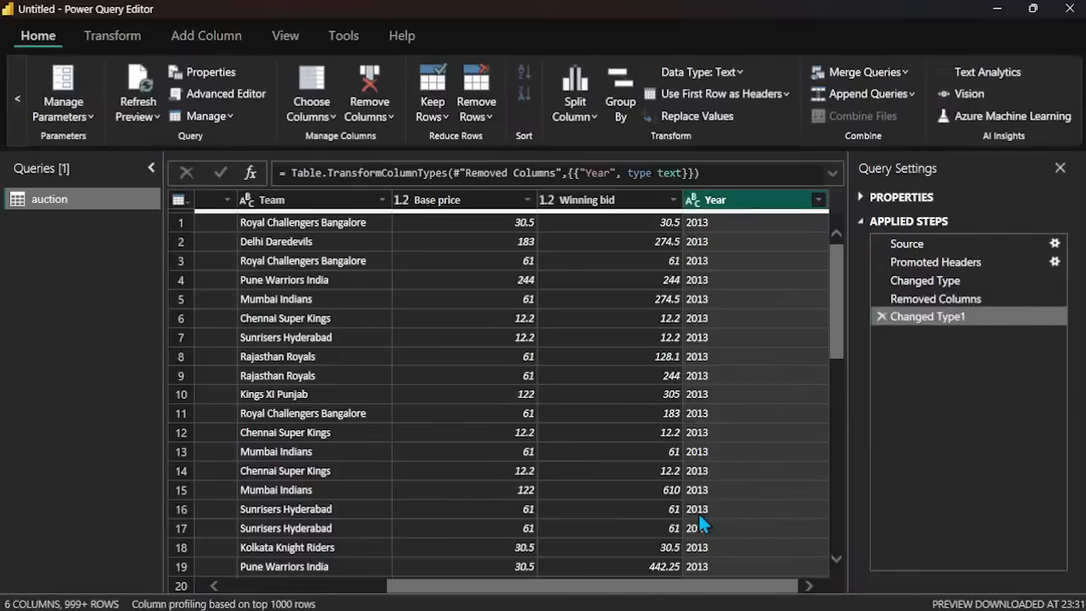
Step: Try sorting the rows by Year in ascending order and clear that sort
scroll(765, 402, "down", 20)
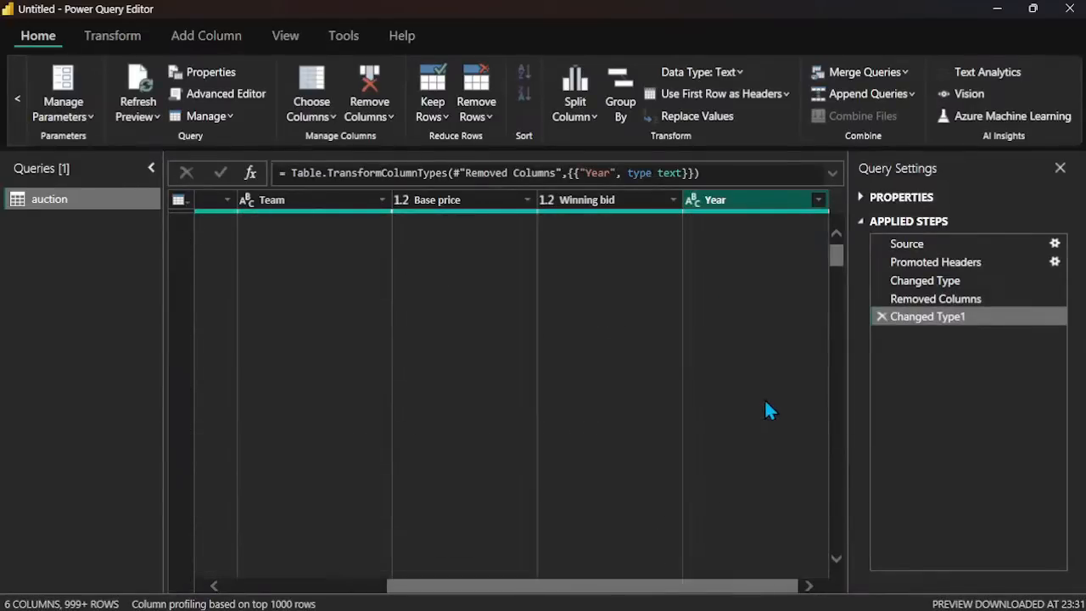
left_click(819, 200)
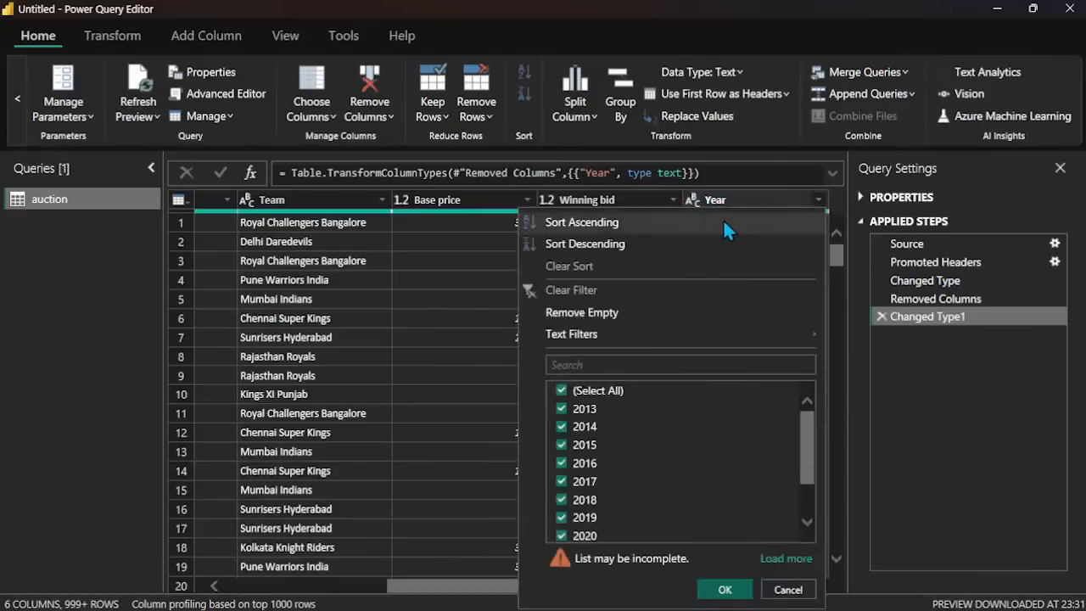
left_click(723, 219)
scroll(770, 324, "down", 10)
scroll(772, 329, "down", 20)
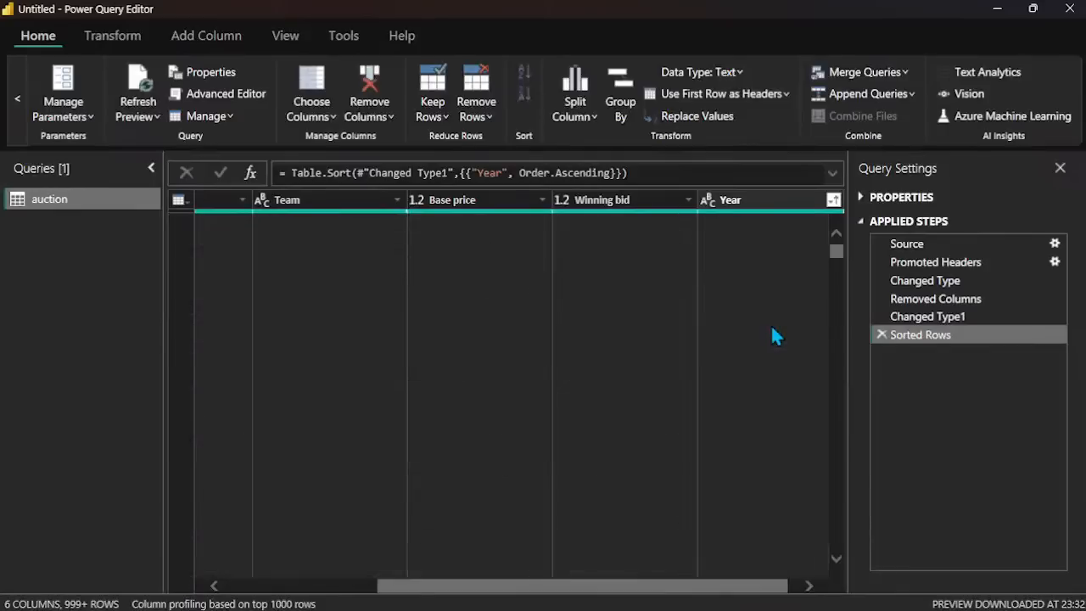
left_click(833, 199)
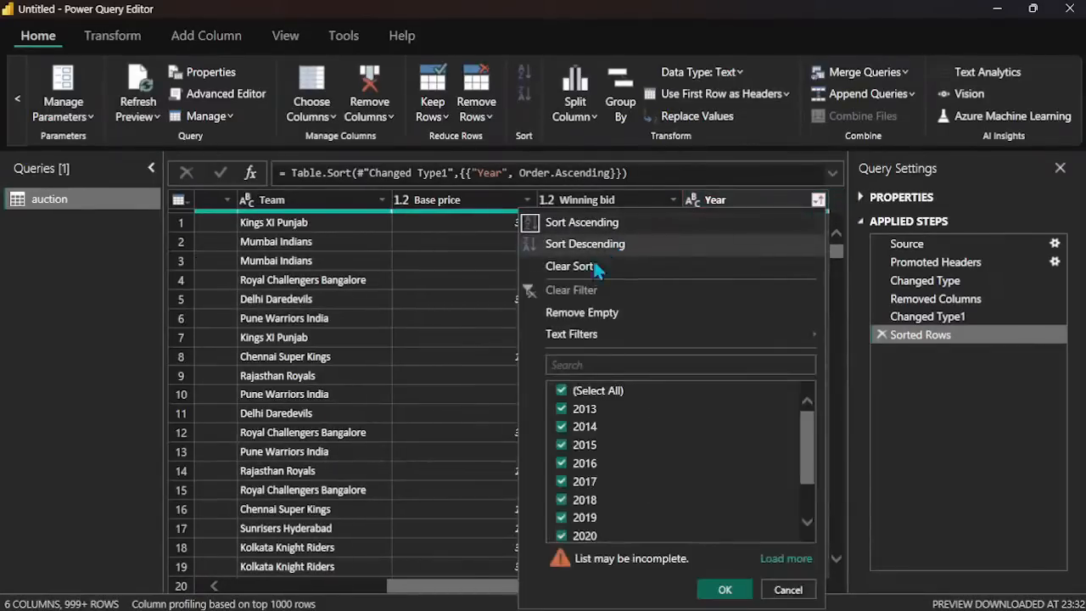
left_click(596, 268)
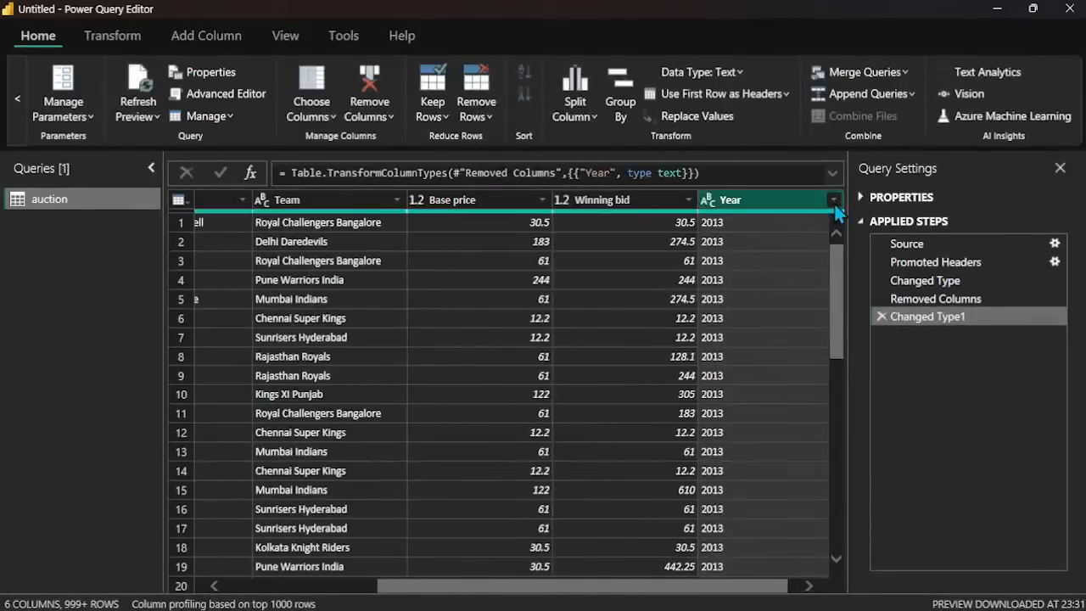
Step: Sort the rows by Year in descending order and look through the sorted rows
left_click(834, 200)
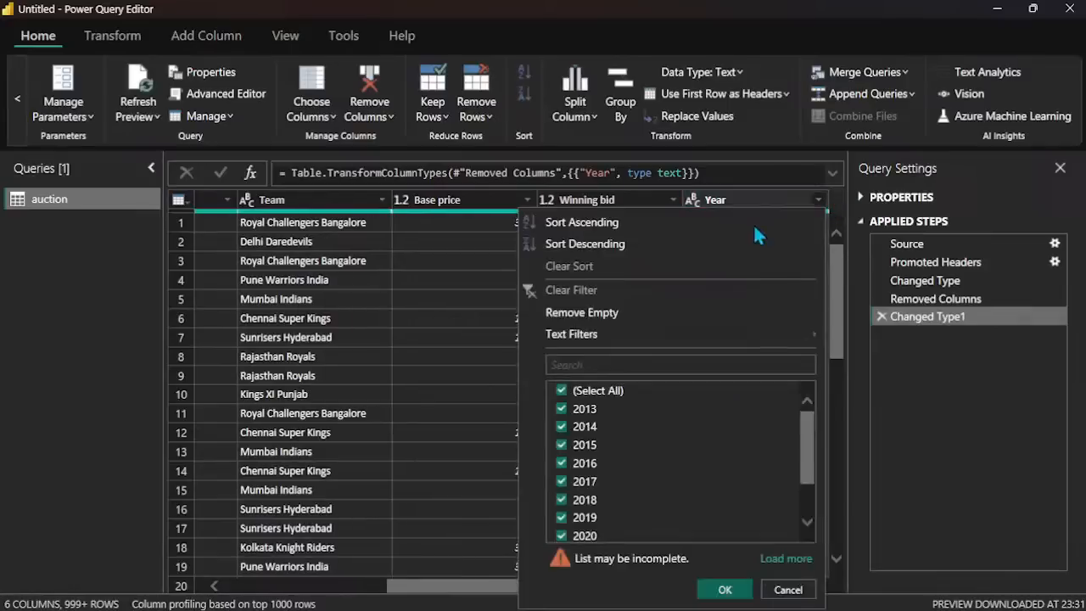
left_click(640, 258)
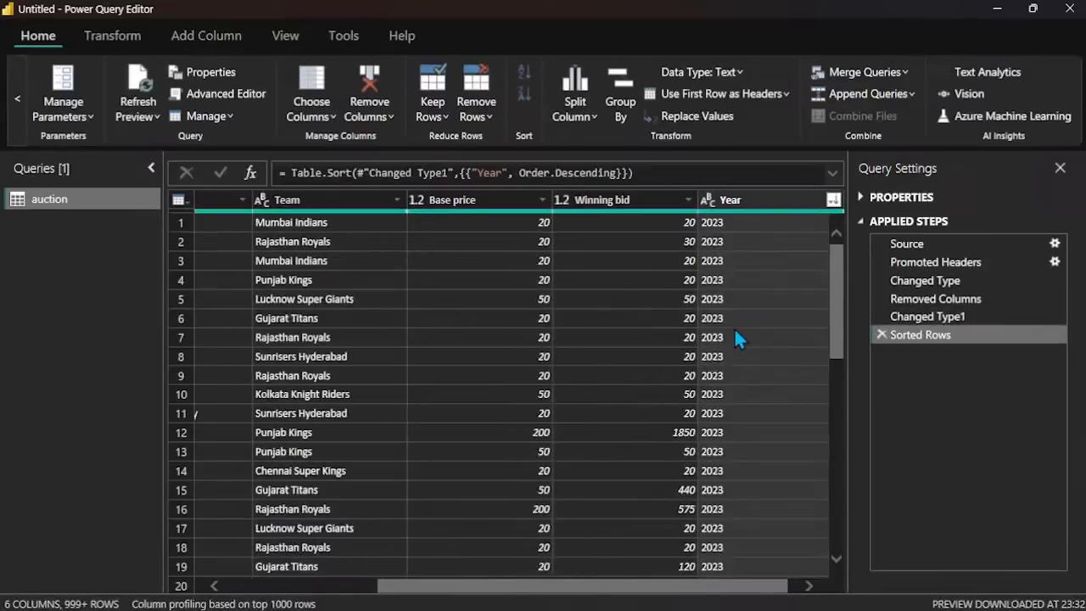
key("alt+Tab")
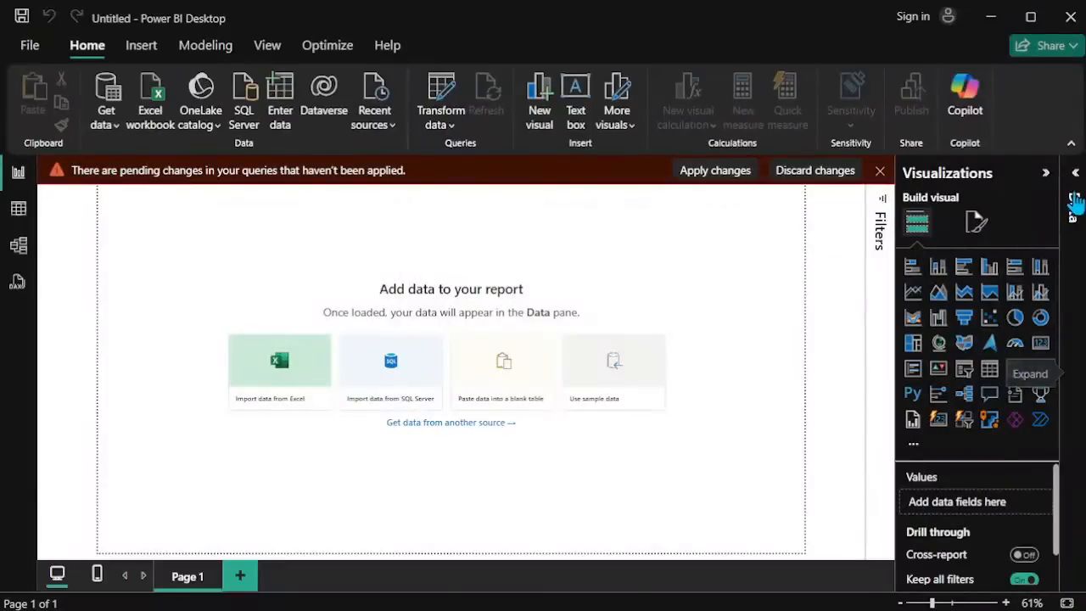
mouse_move(719, 606)
mouse_move(803, 604)
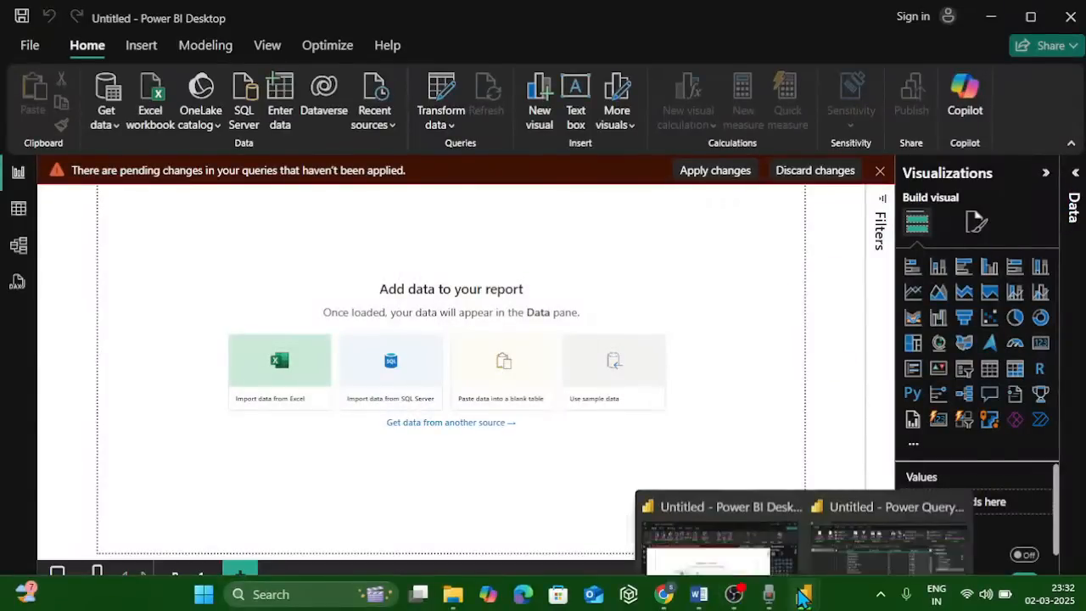
left_click(872, 524)
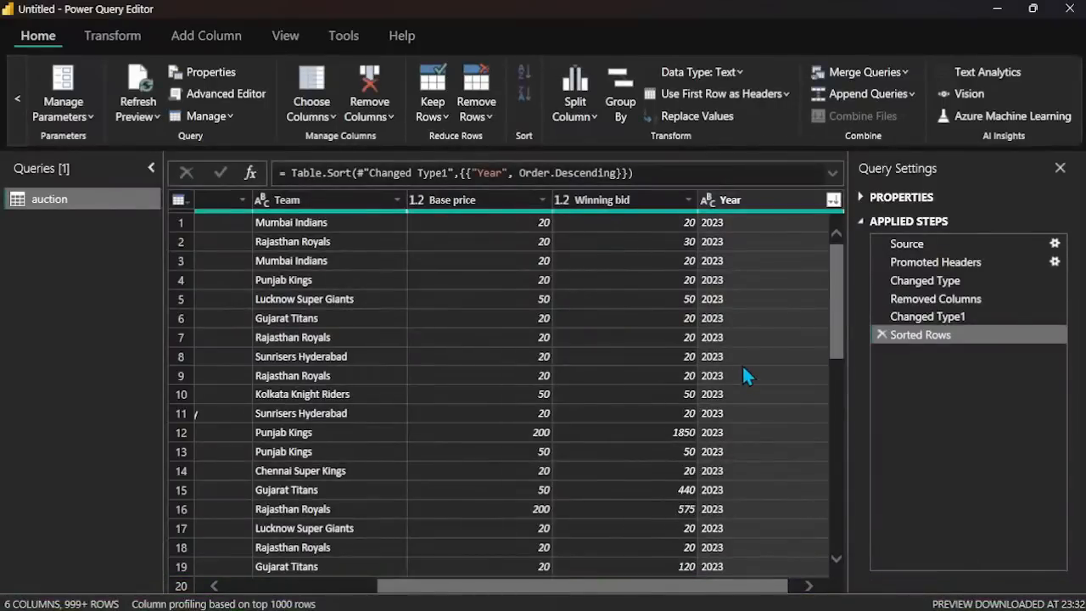
scroll(743, 369, "down", 20)
scroll(744, 372, "down", 20)
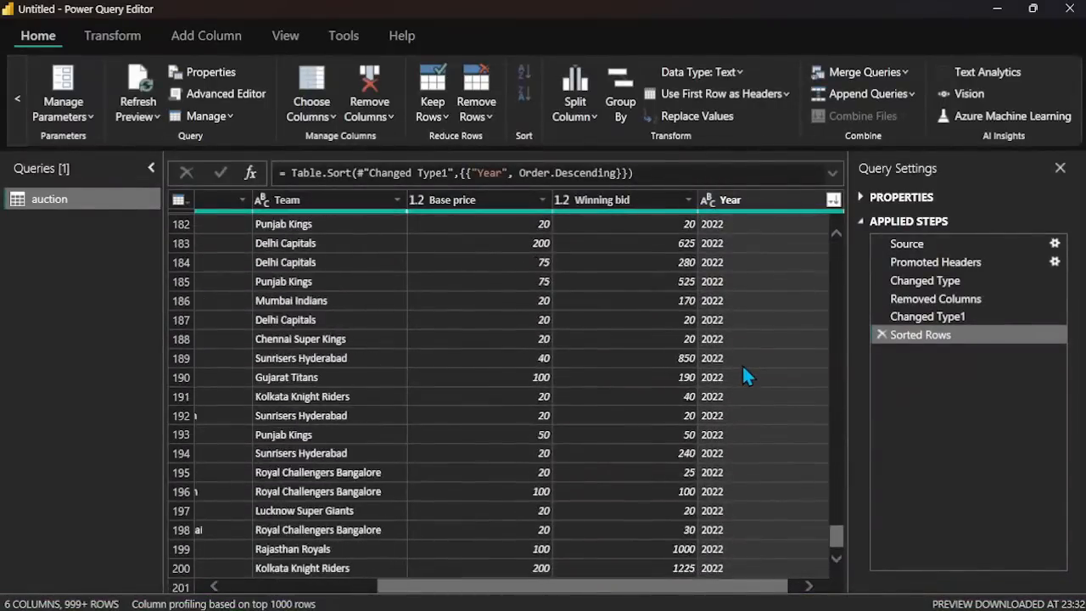
scroll(742, 364, "down", 20)
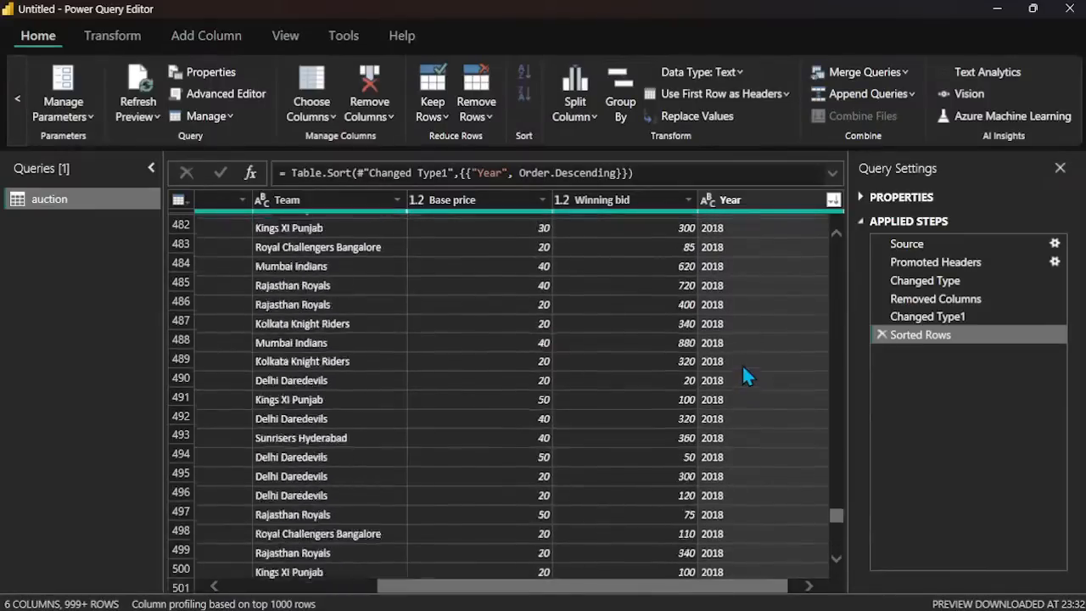
scroll(739, 343, "up", 20)
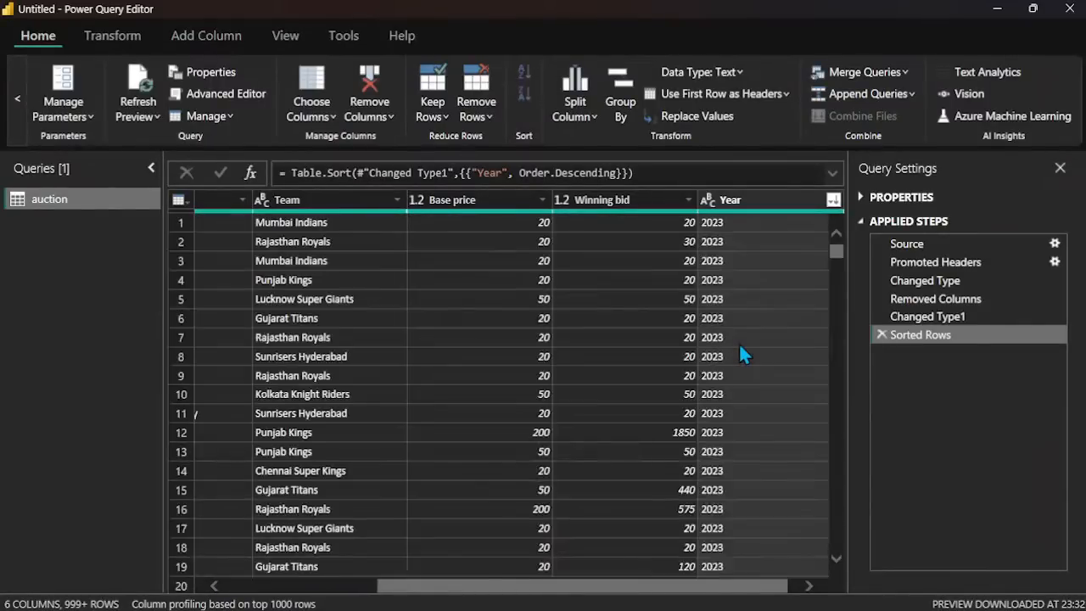
Step: Add a descending sort on the Winning bid column as the second sort level after Year
left_click(668, 200)
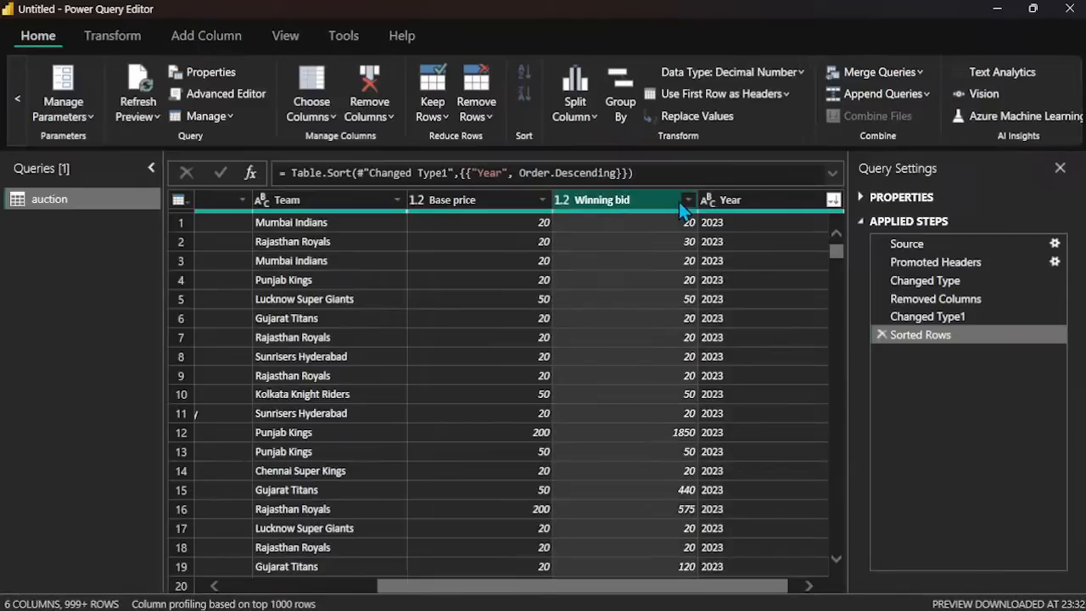
left_click(687, 201)
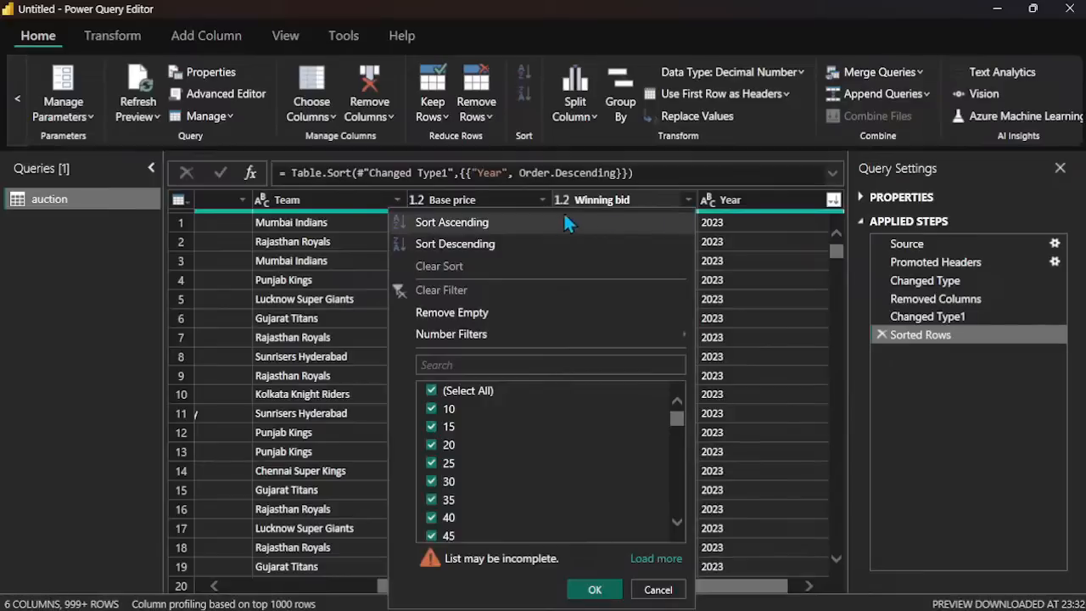
left_click(507, 245)
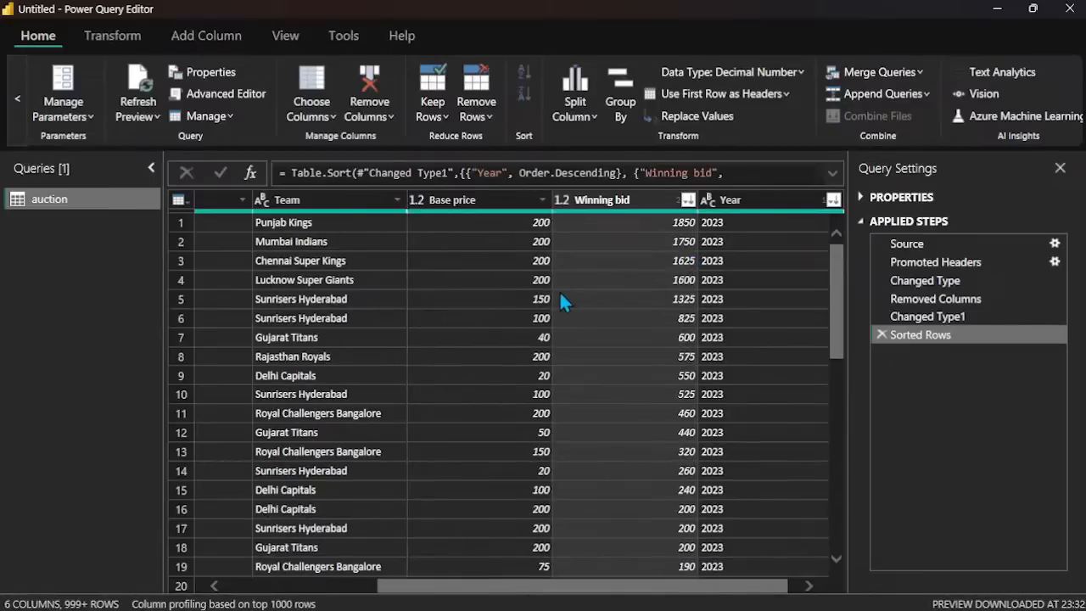
scroll(559, 290, "down", 10)
scroll(559, 290, "up", 10)
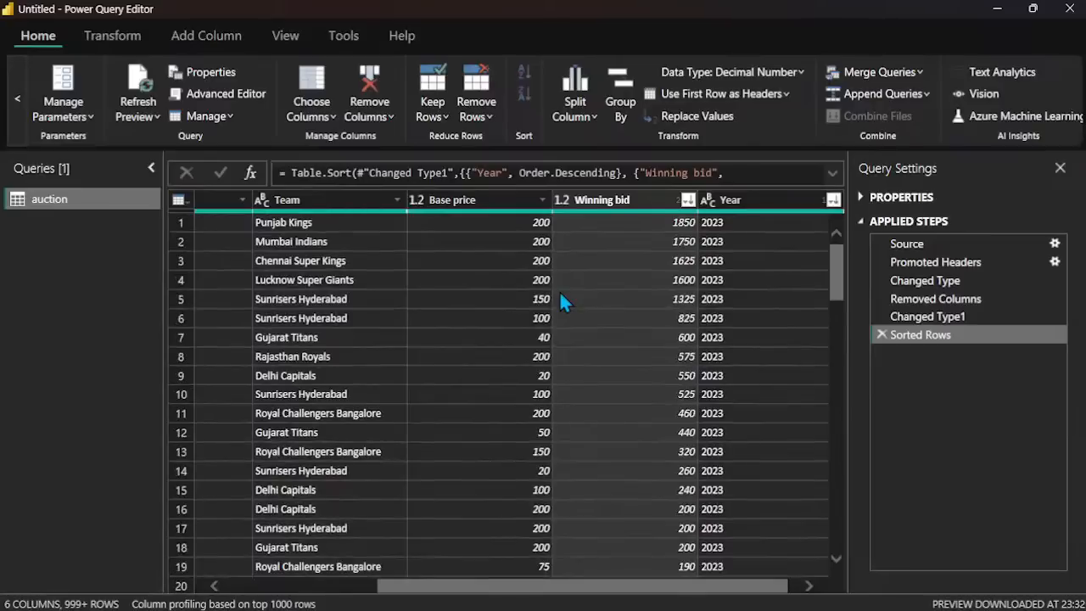
Step: Try adding a descending sort on the Base price column and clear that sort
left_click(541, 200)
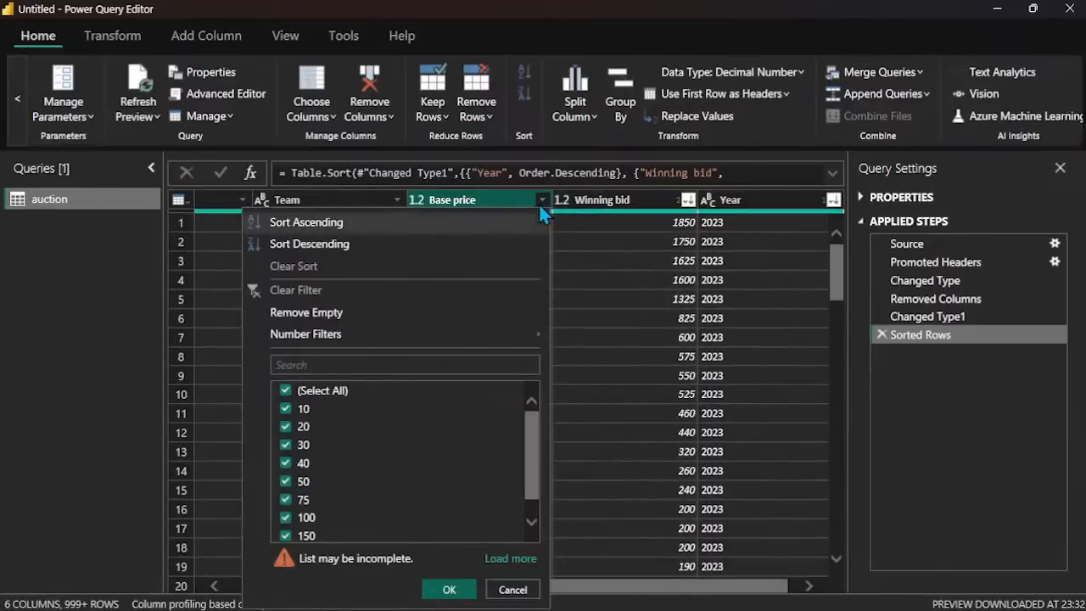
left_click(356, 245)
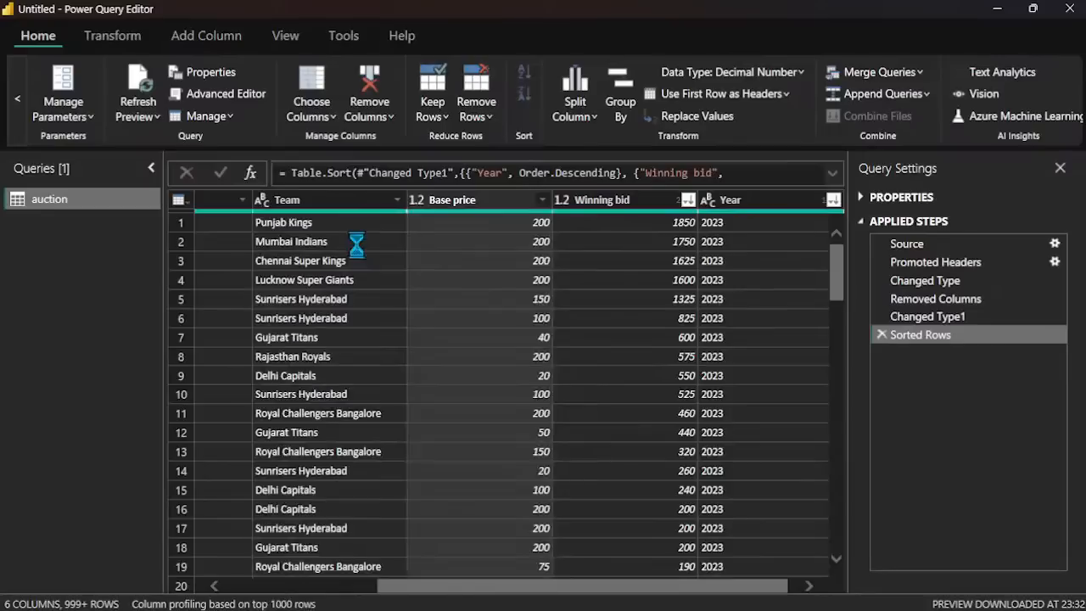
left_click(542, 200)
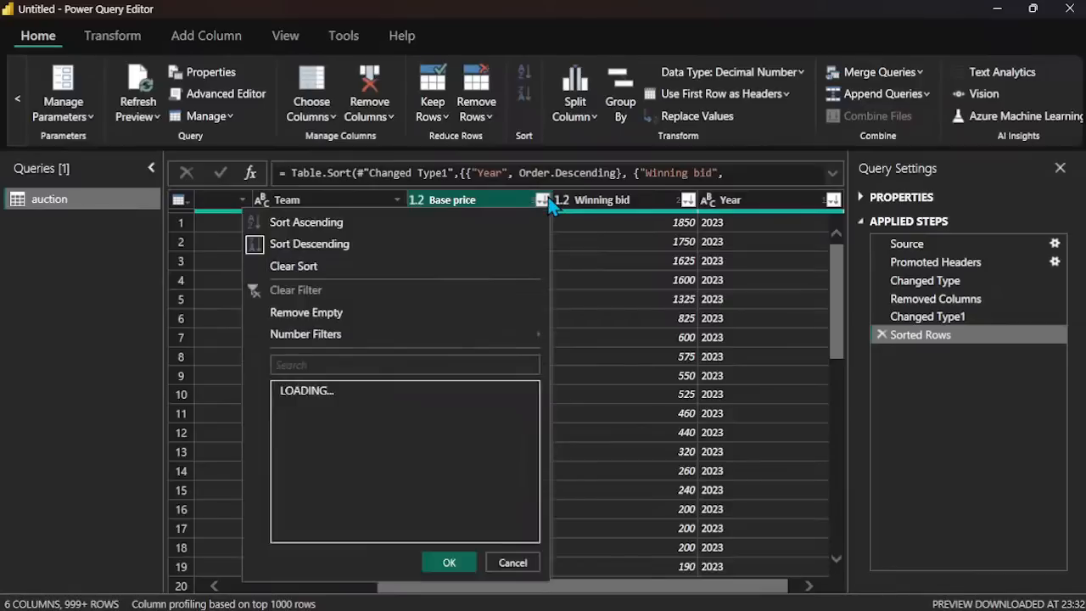
left_click(358, 269)
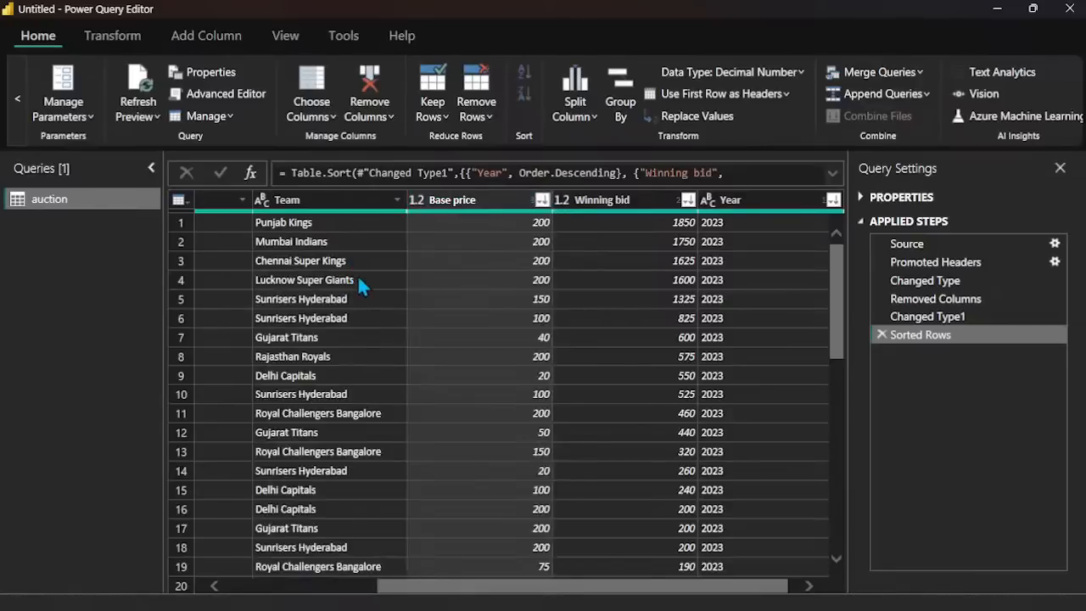
Step: Sort Base price in descending order as the third level after Year and Winning bid, and select the Base price column
left_click(542, 199)
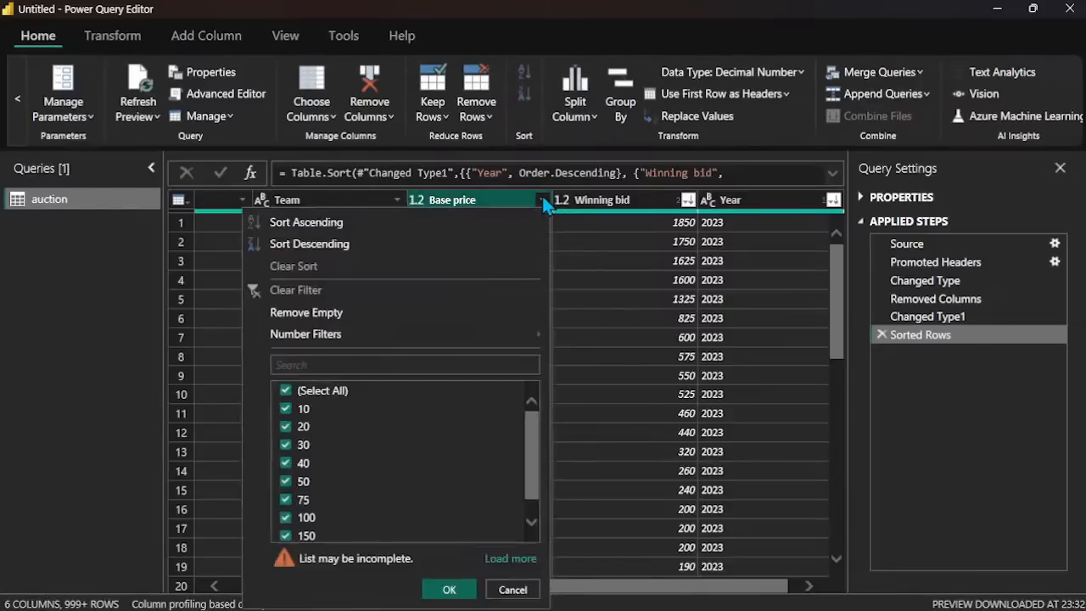
left_click(325, 245)
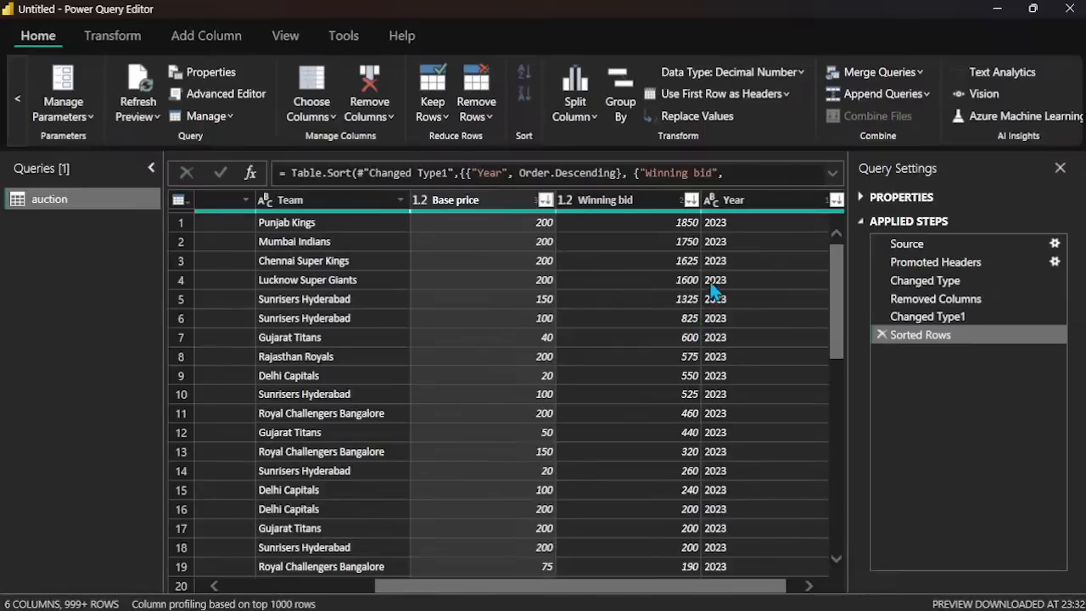
left_click(490, 299)
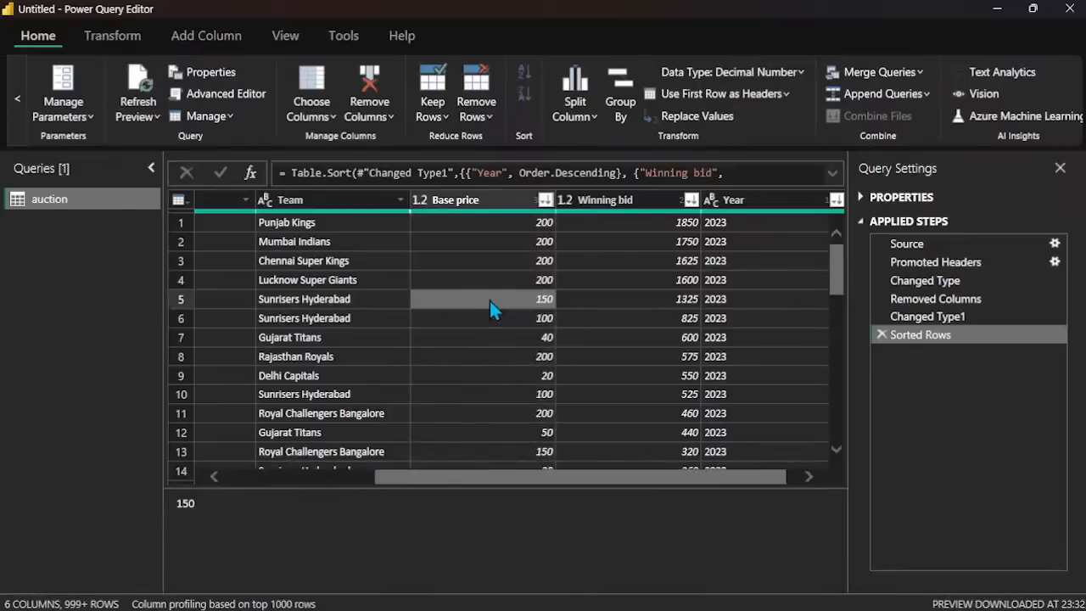
left_click(508, 203)
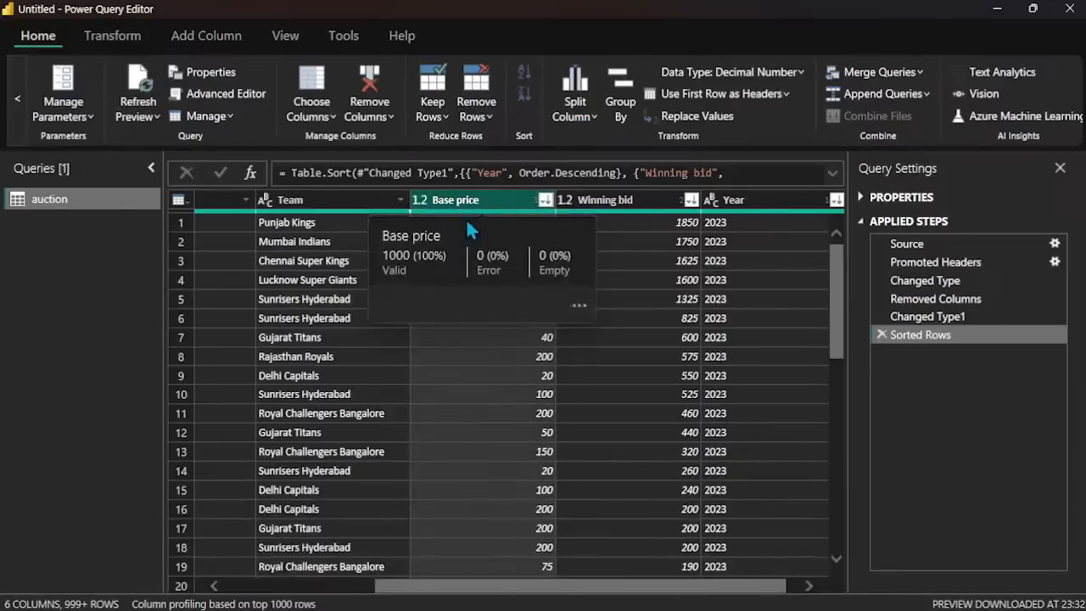
Step: Add a descending sort on the Team column as the fourth sort level and look through the rows
left_click(379, 203)
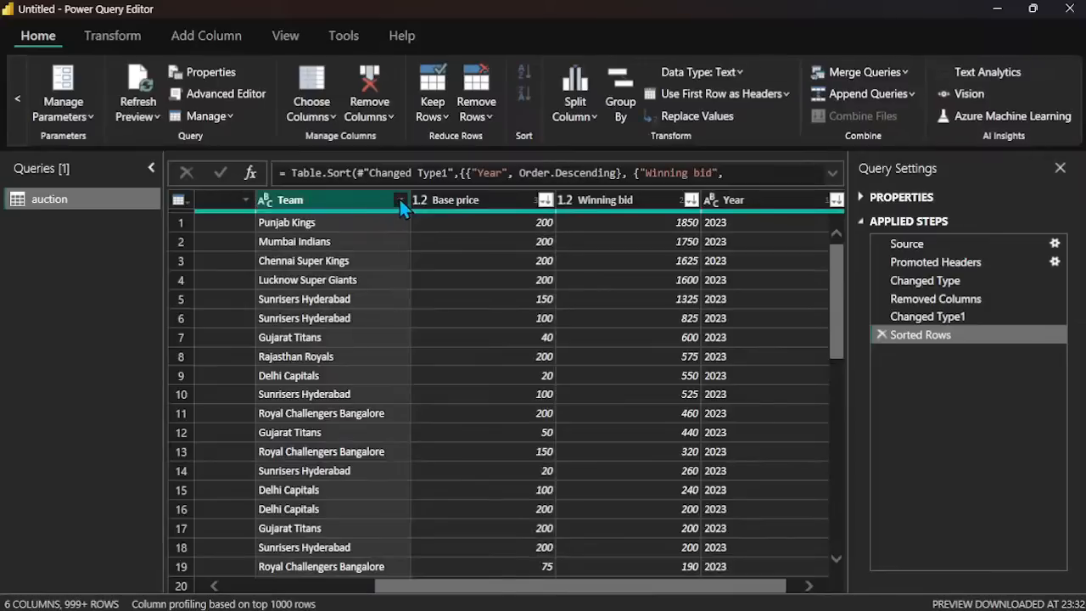
left_click(400, 200)
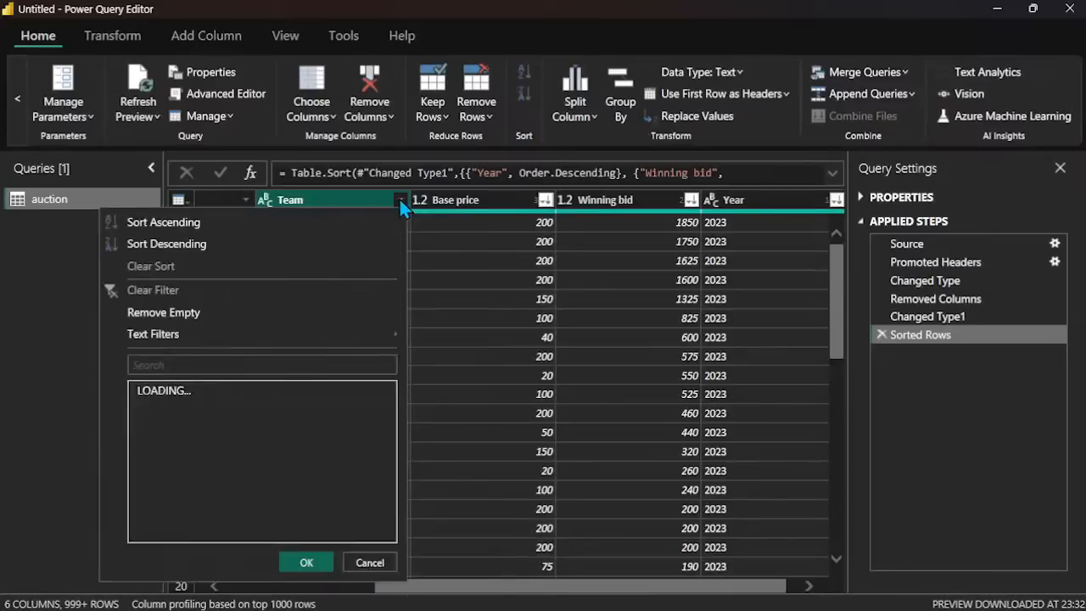
left_click(233, 242)
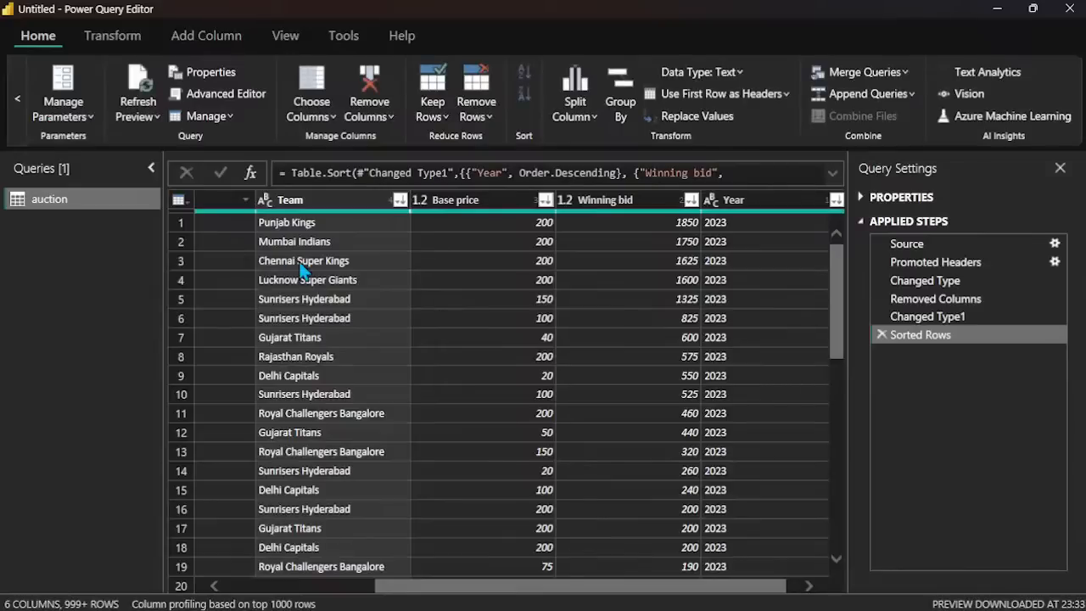
scroll(327, 335, "down", 20)
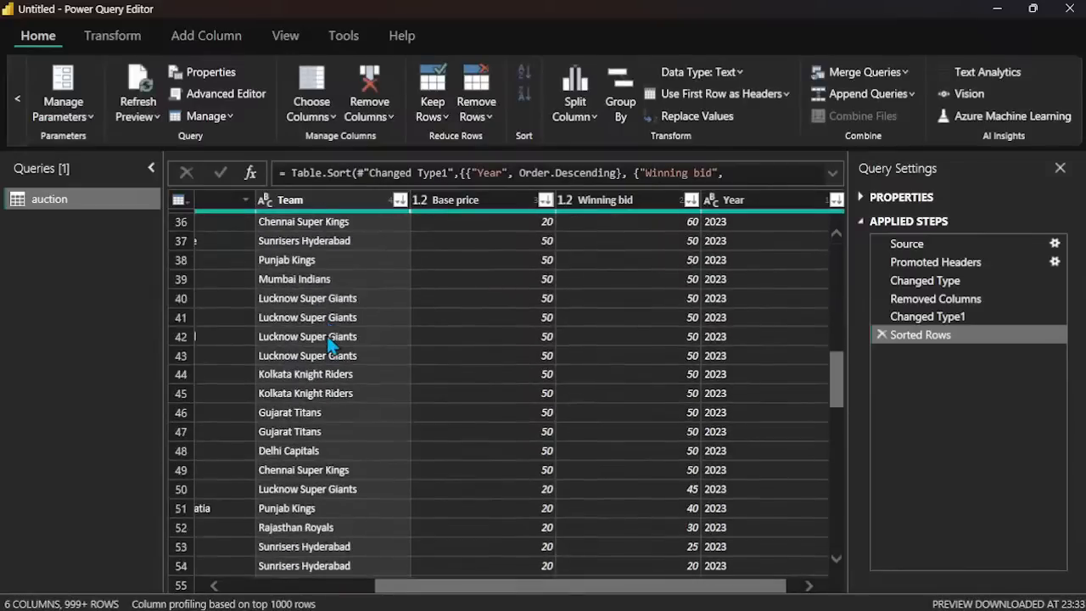
scroll(327, 335, "down", 20)
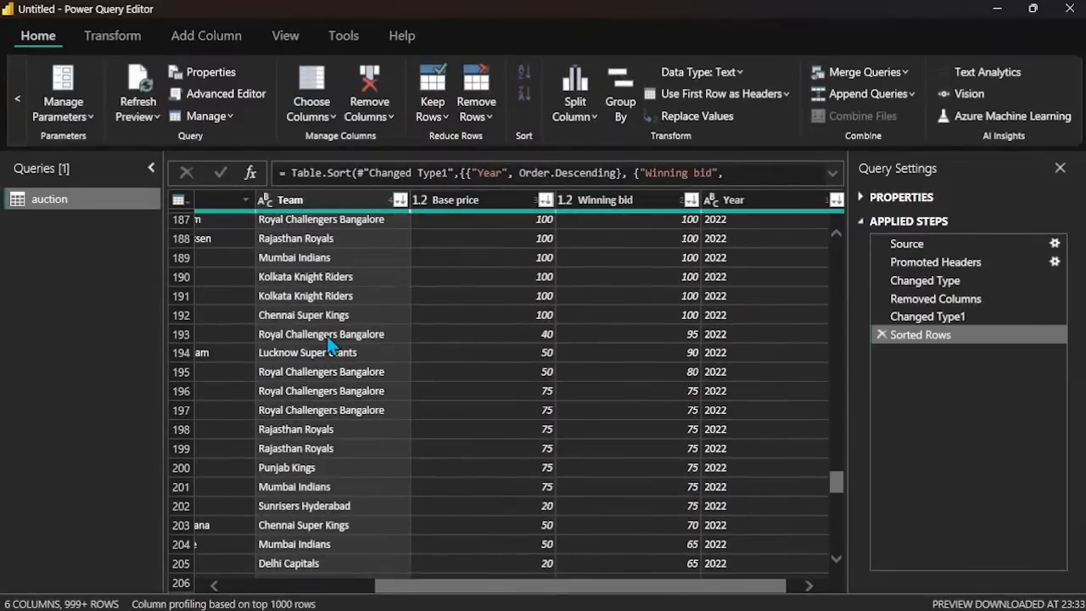
scroll(327, 336, "down", 18)
scroll(327, 336, "up", 20)
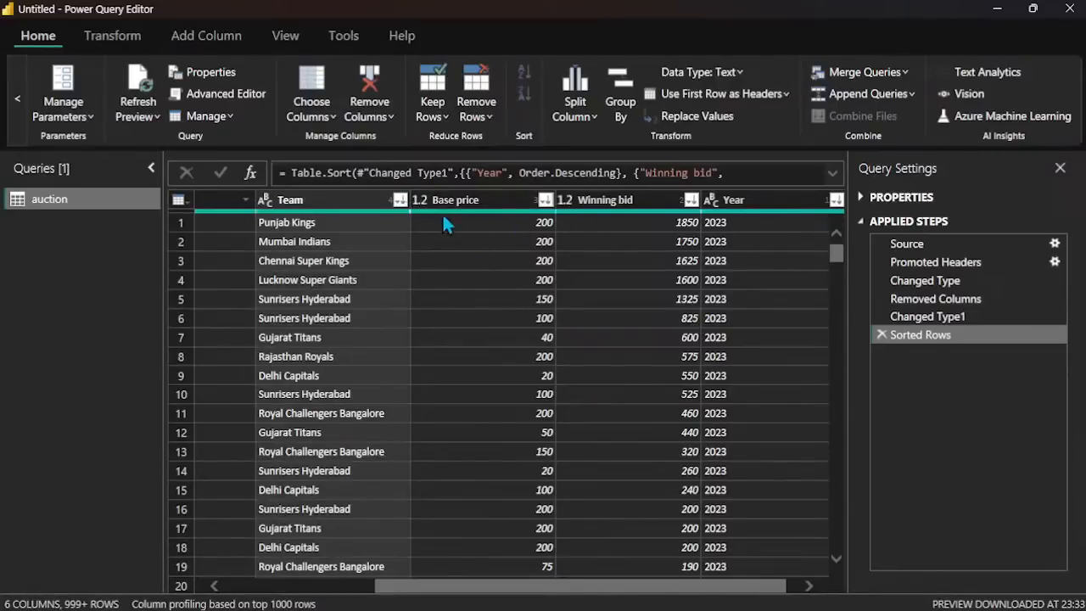
Step: Clear the sort on the Winning bid column and look through the reordered rows
left_click(396, 201)
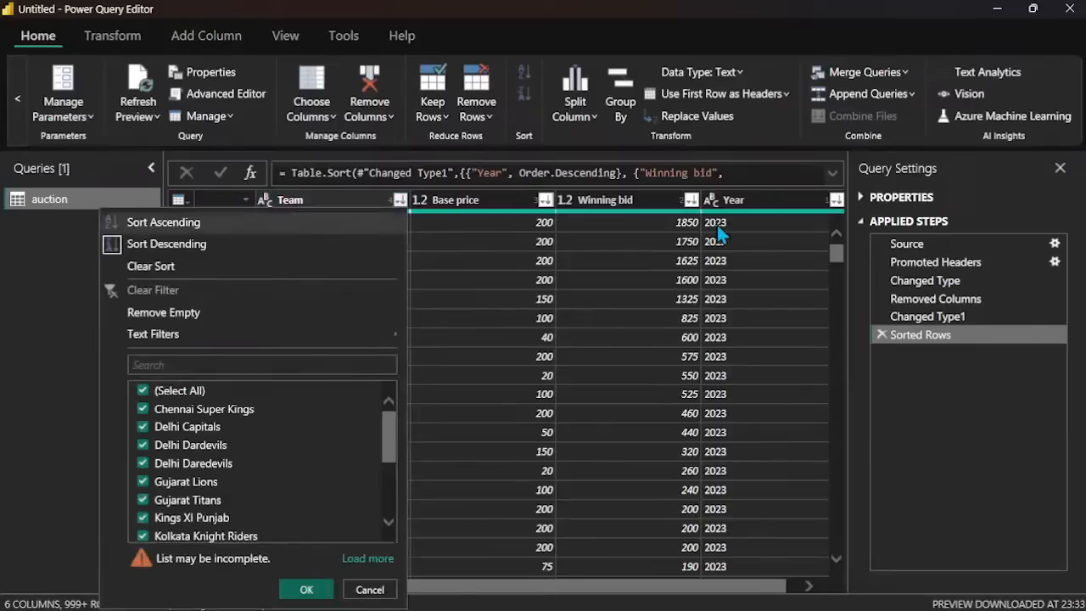
left_click(689, 208)
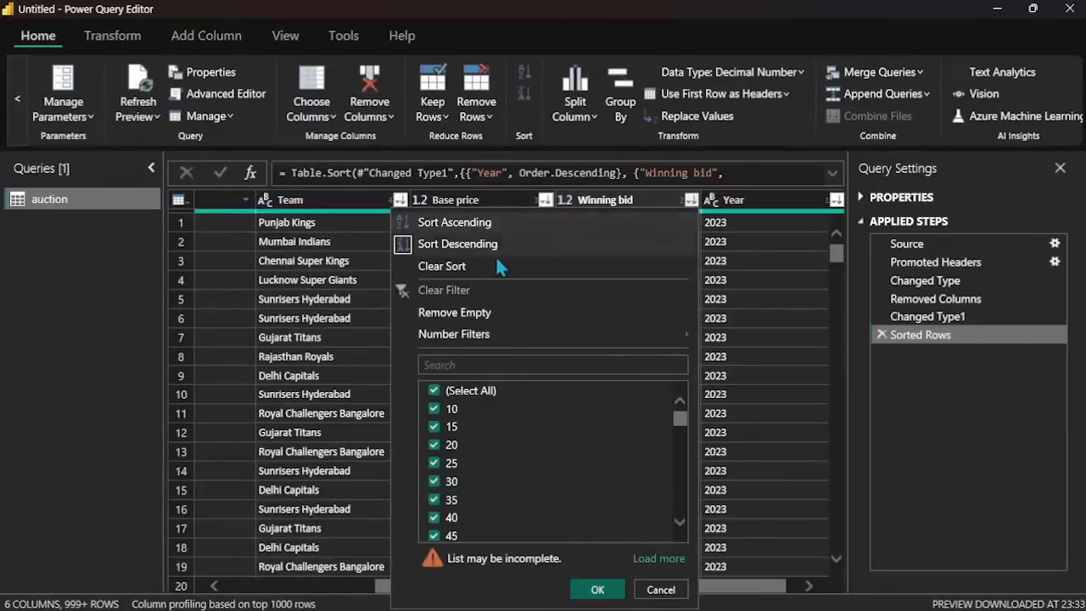
left_click(459, 270)
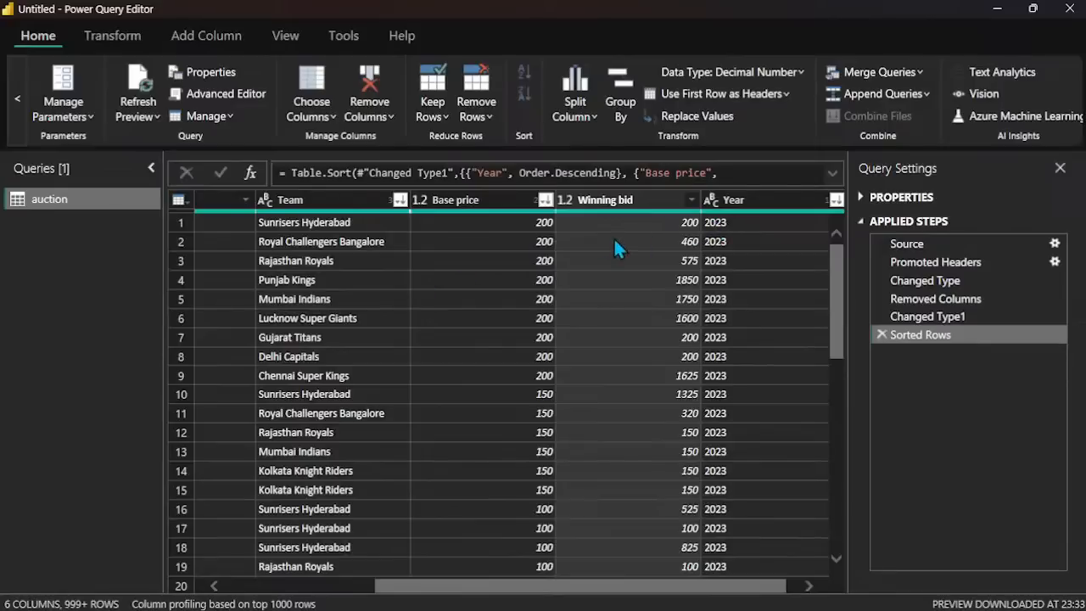
scroll(481, 329, "down", 14)
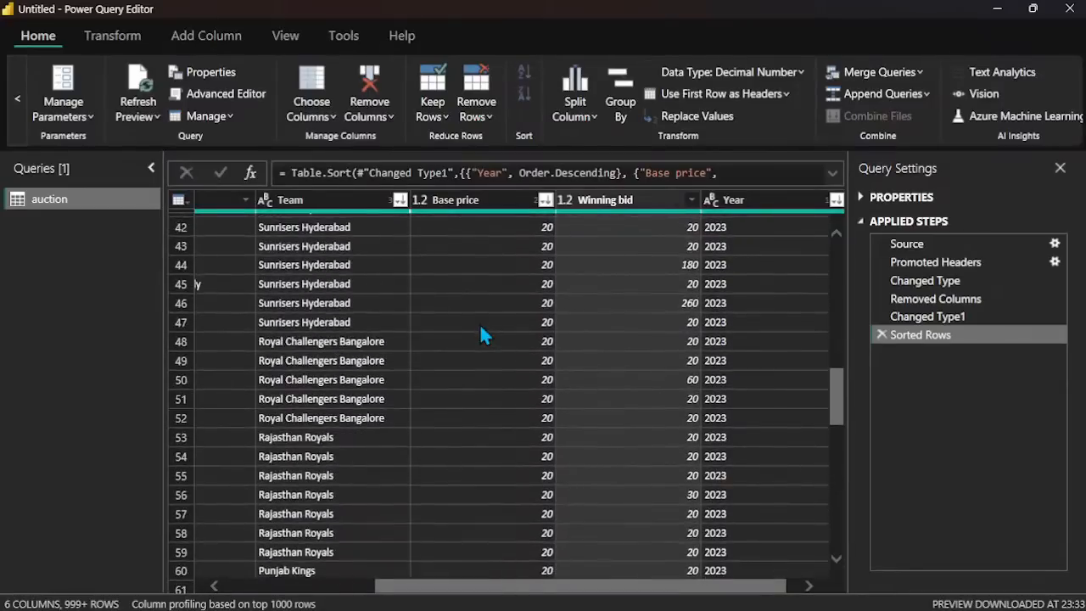
scroll(481, 329, "up", 14)
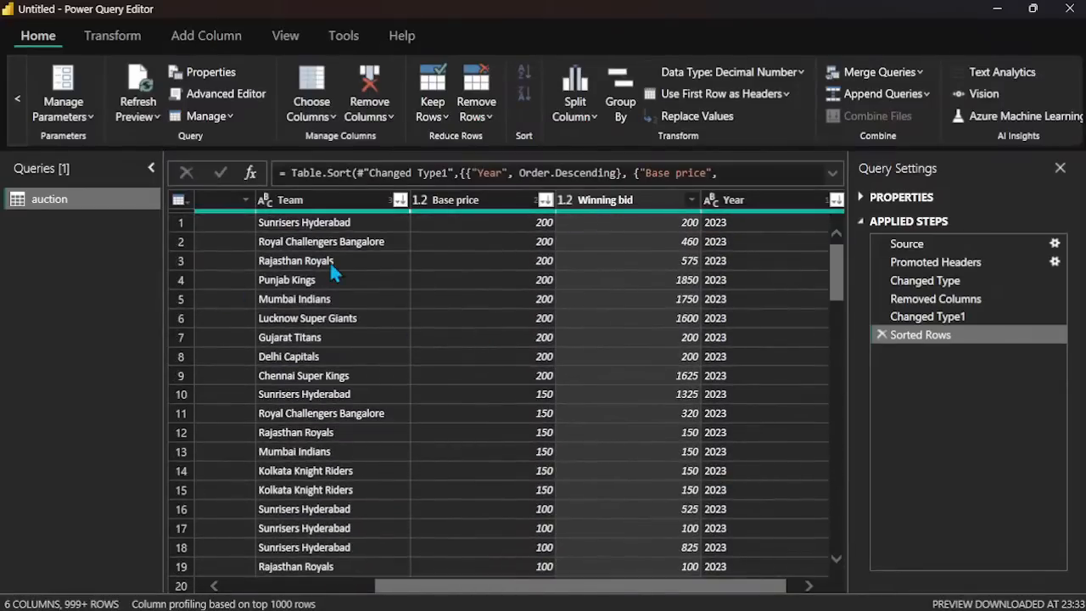
scroll(371, 338, "down", 20)
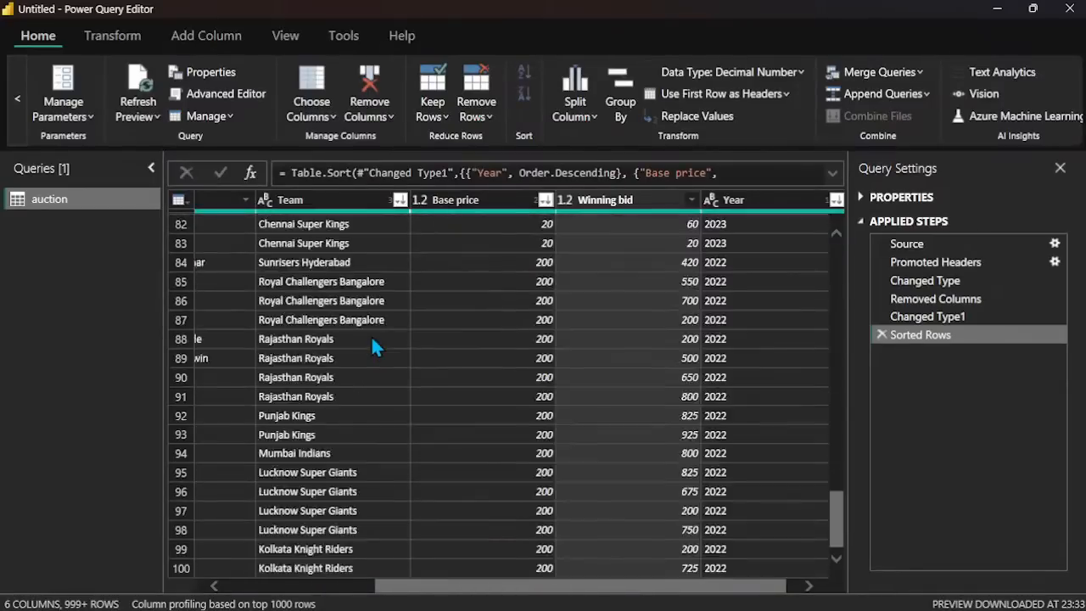
scroll(372, 339, "down", 20)
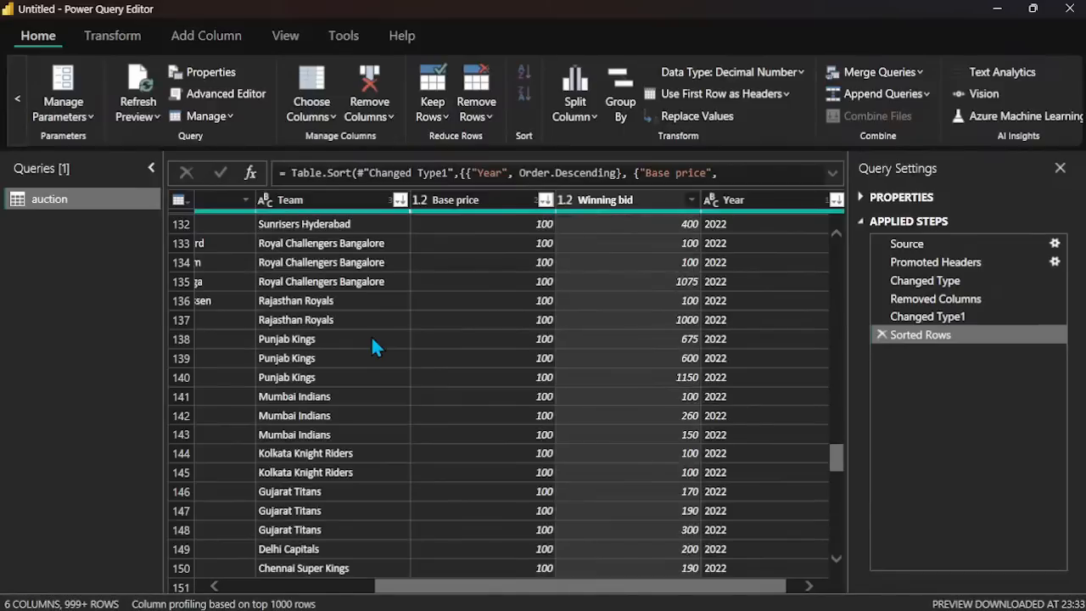
left_click(370, 338)
scroll(371, 339, "down", 18)
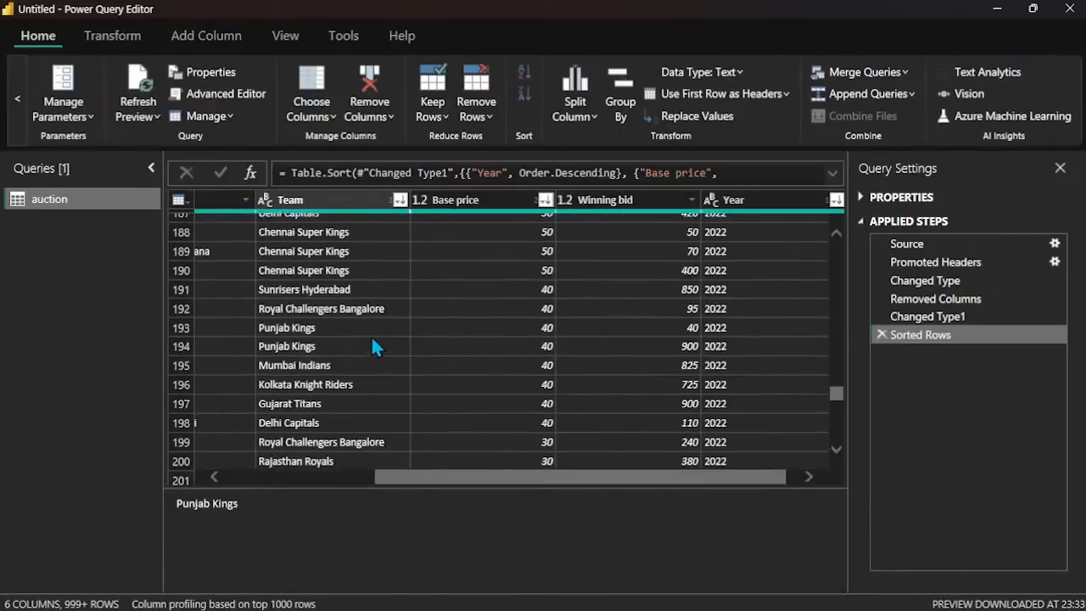
scroll(371, 335, "up", 20)
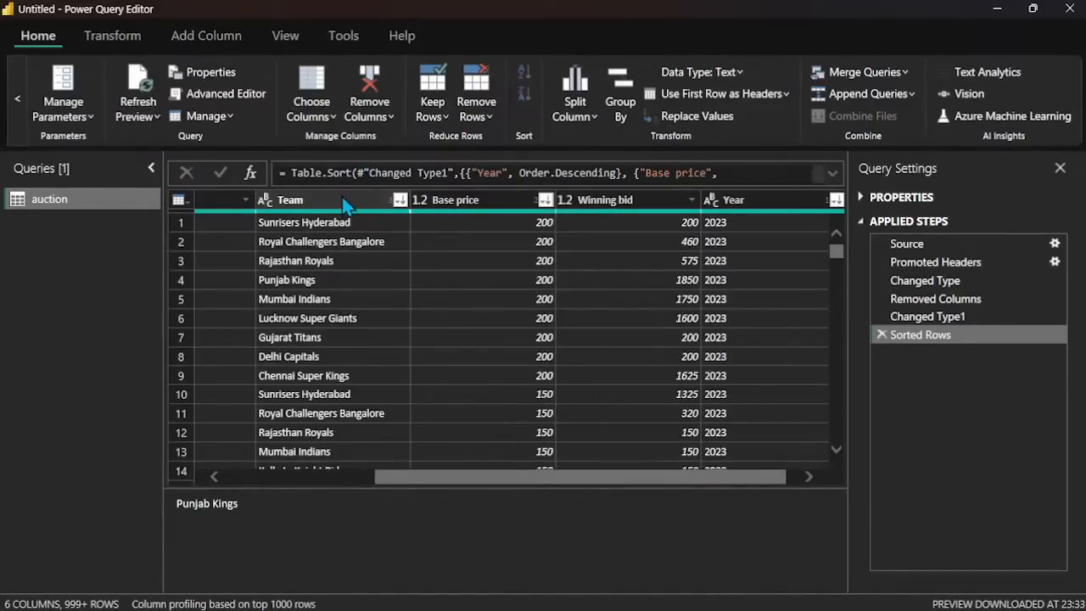
Step: Clear the sort on the Year column and check the Team and Base price order down the rows
left_click(342, 197)
left_click(814, 202)
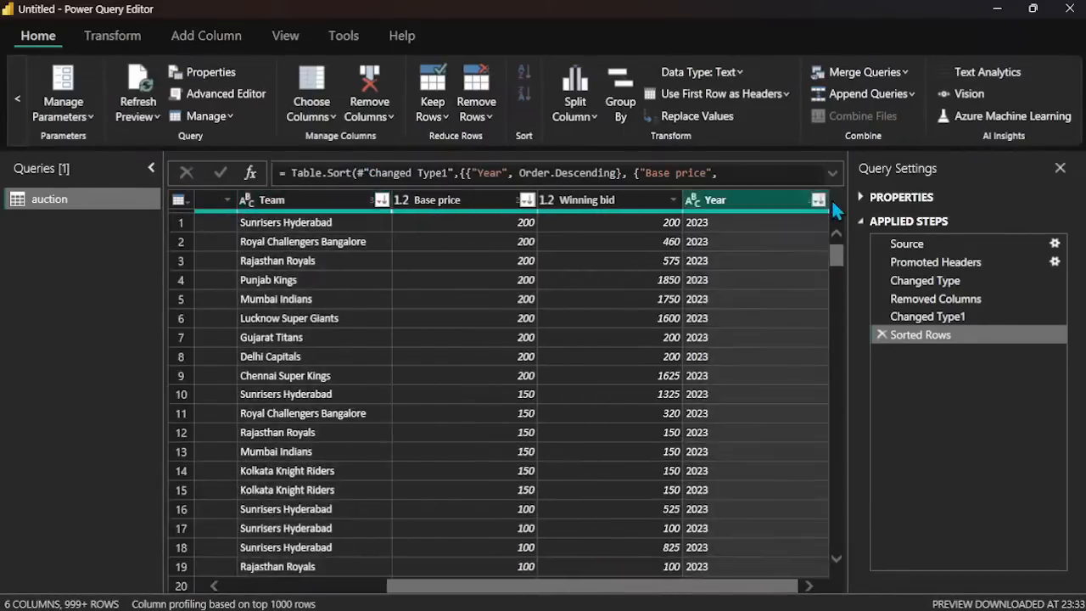
left_click(817, 200)
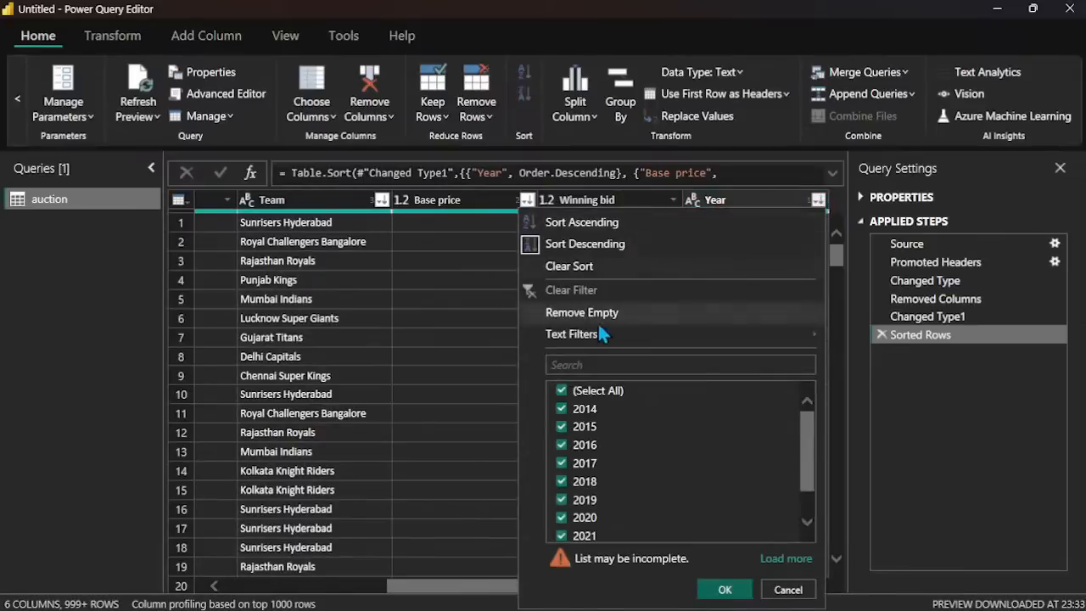
left_click(591, 267)
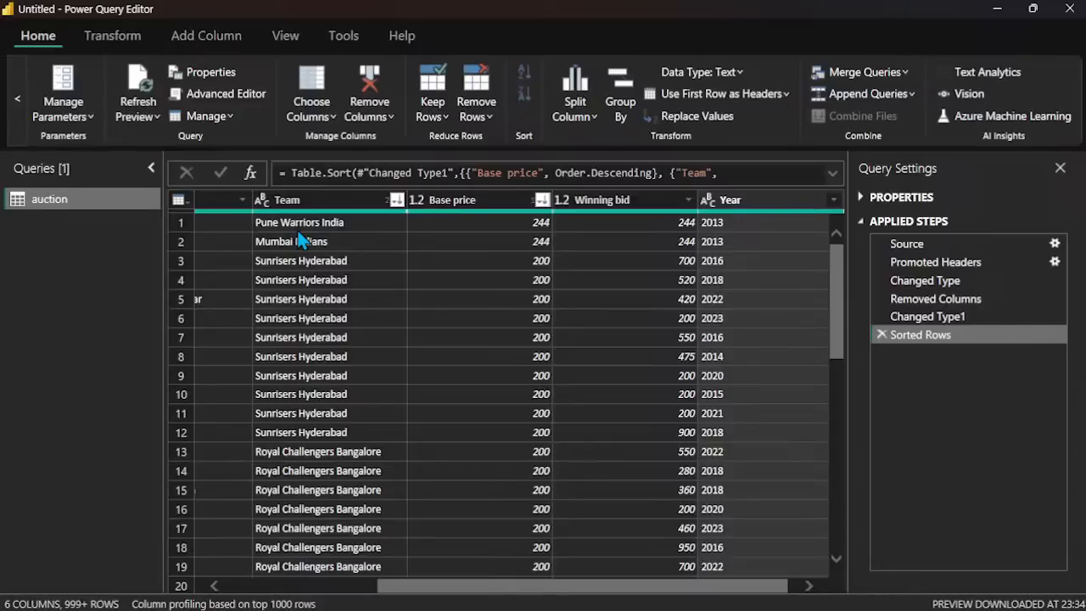
scroll(298, 240, "down", 20)
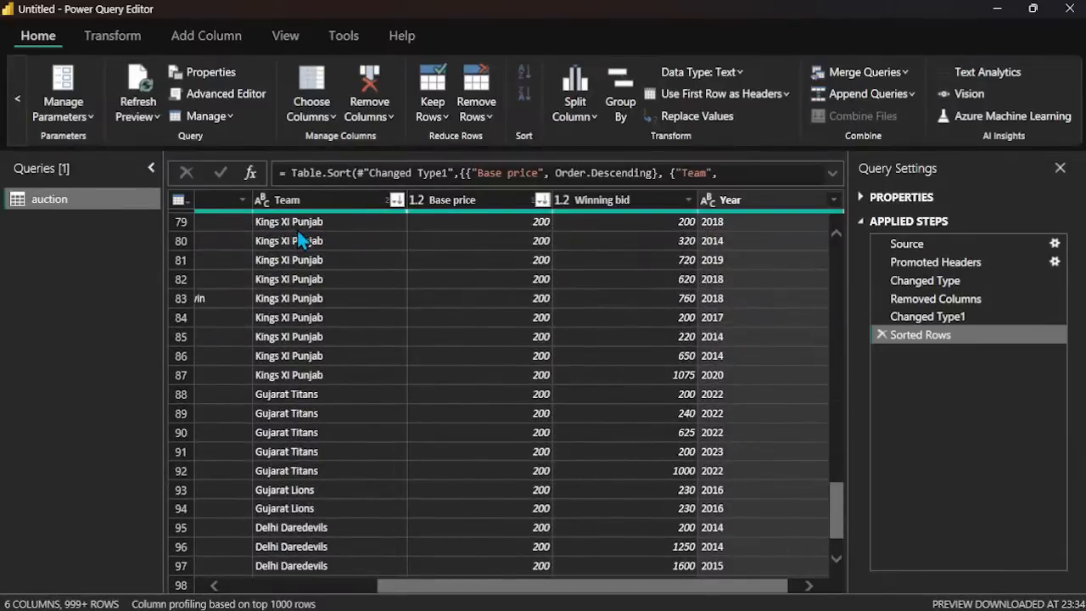
scroll(298, 240, "down", 12)
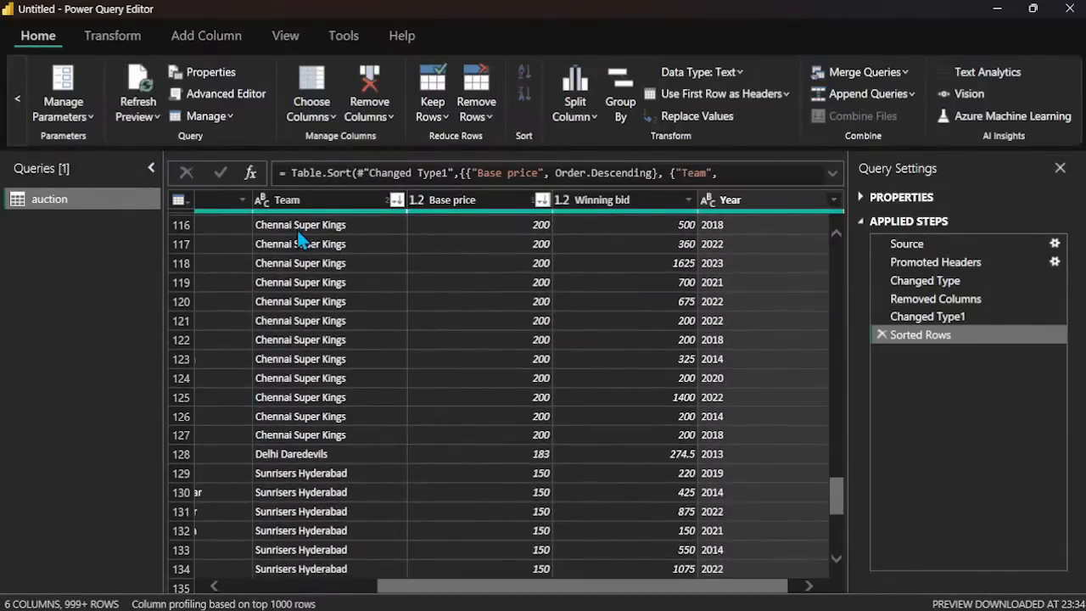
scroll(298, 240, "down", 17)
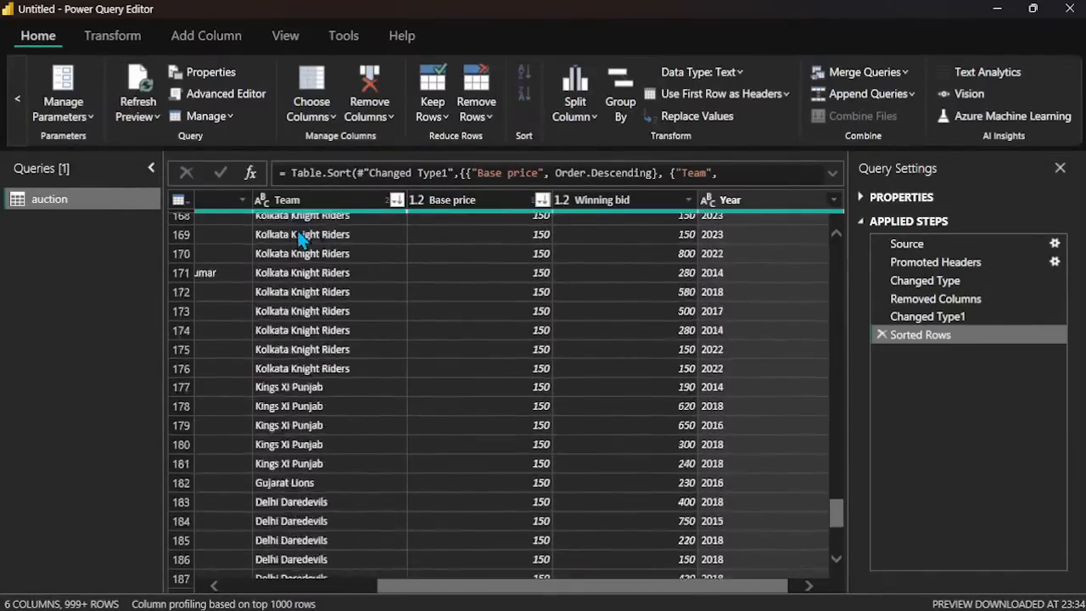
scroll(299, 240, "down", 7)
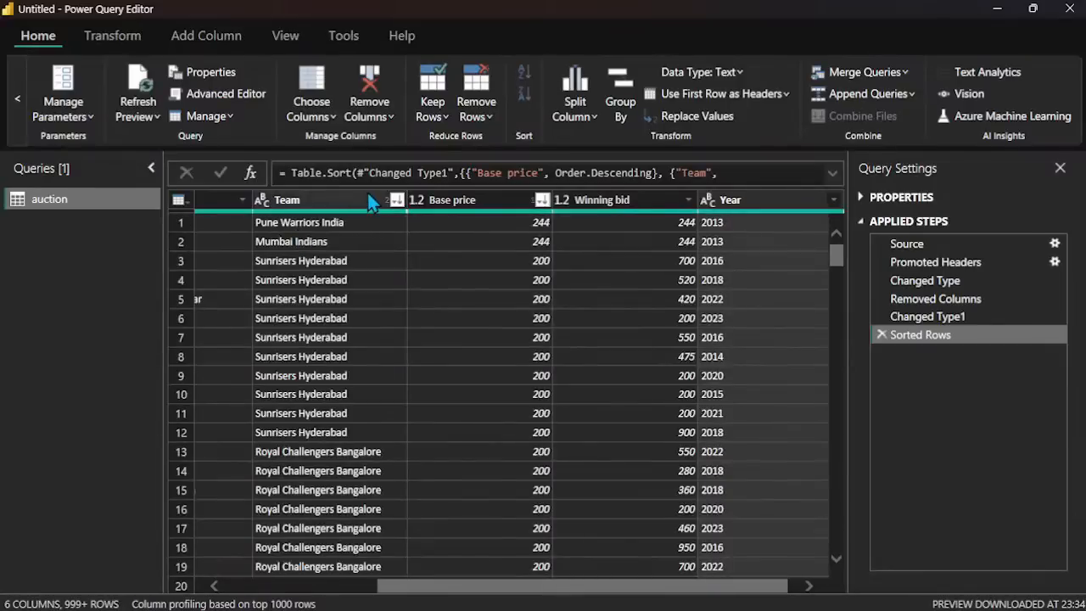
Step: Clear the Team column's sort, reapply it in descending order after Base price, and look through the rows
left_click(394, 202)
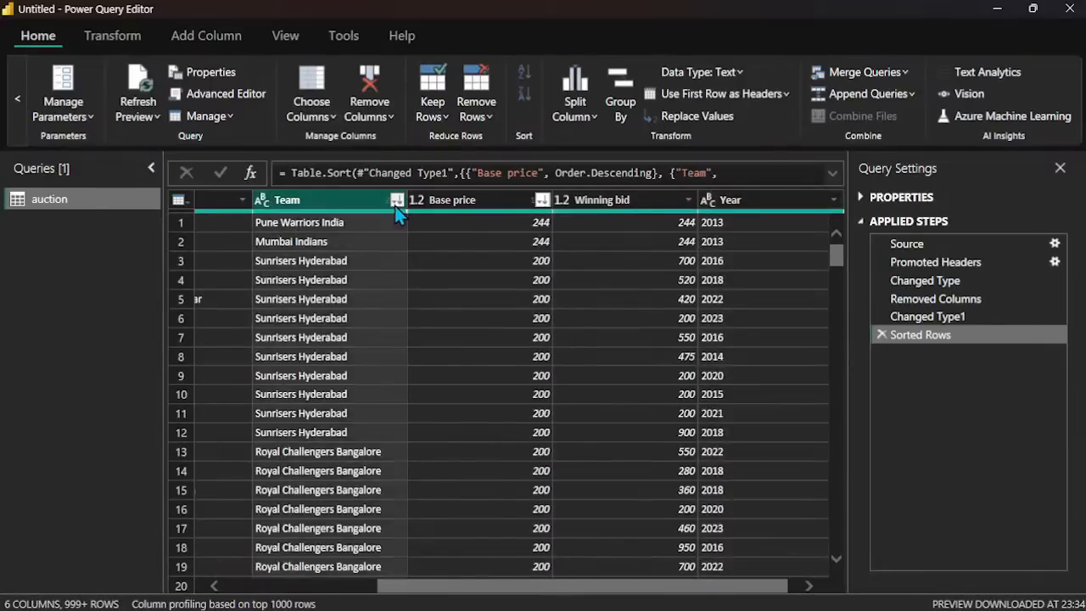
mouse_move(356, 345)
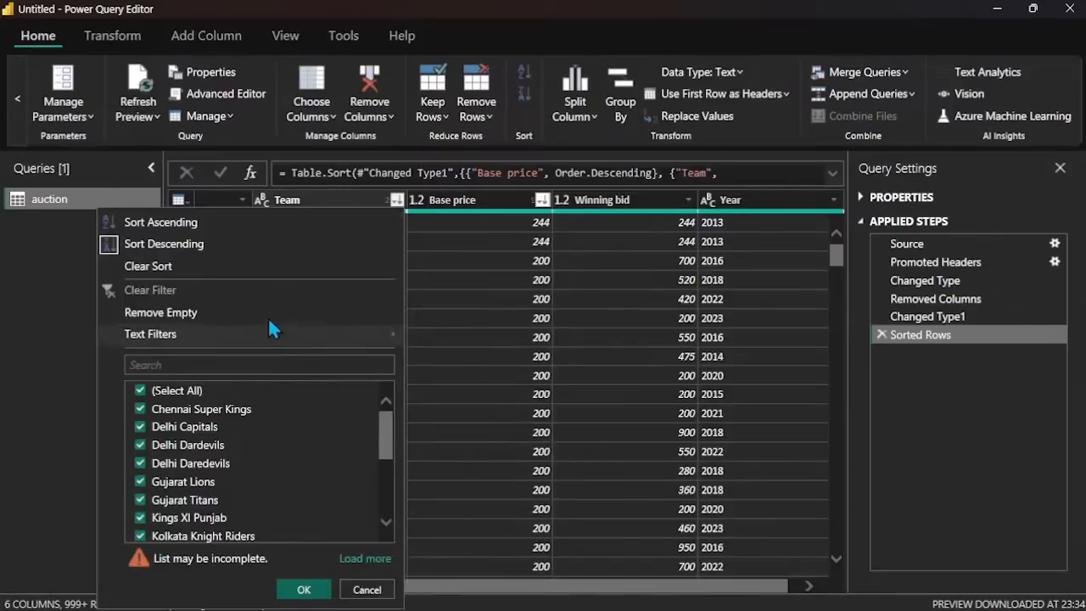
left_click(251, 265)
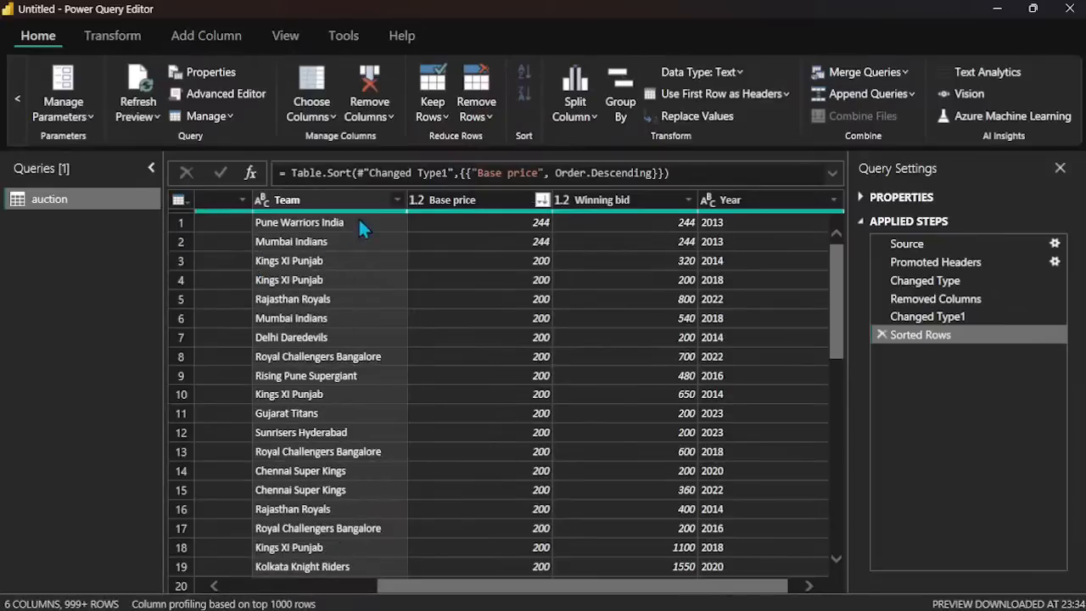
left_click(396, 199)
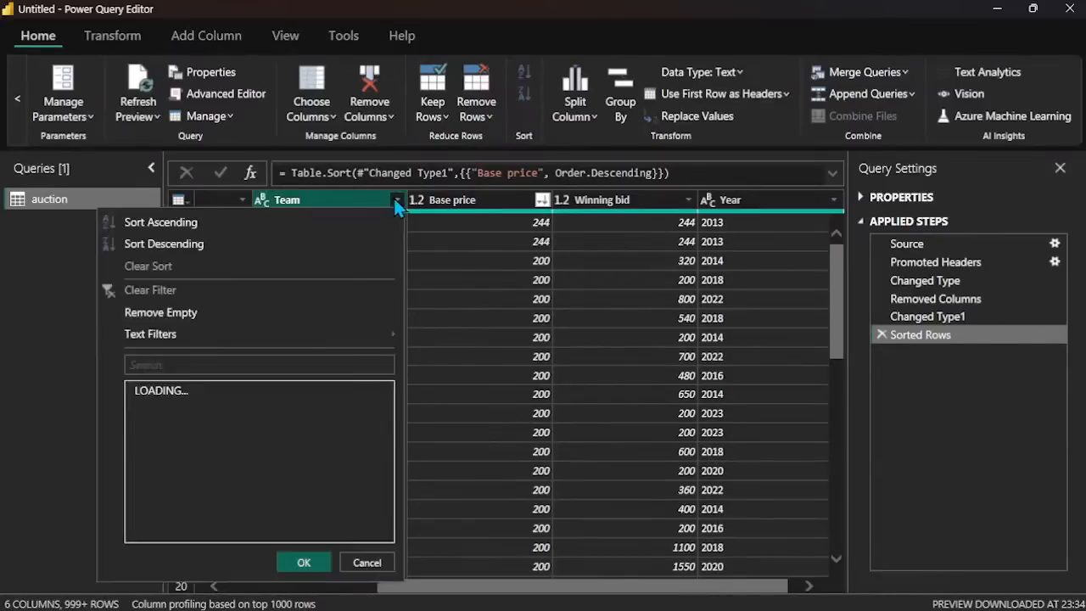
left_click(241, 243)
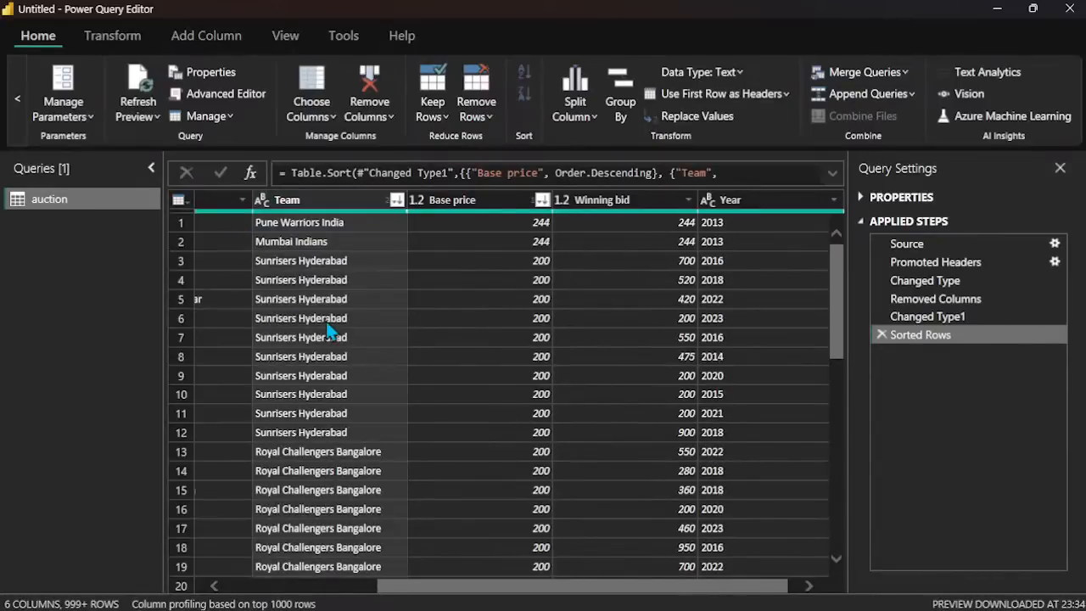
scroll(325, 321, "down", 20)
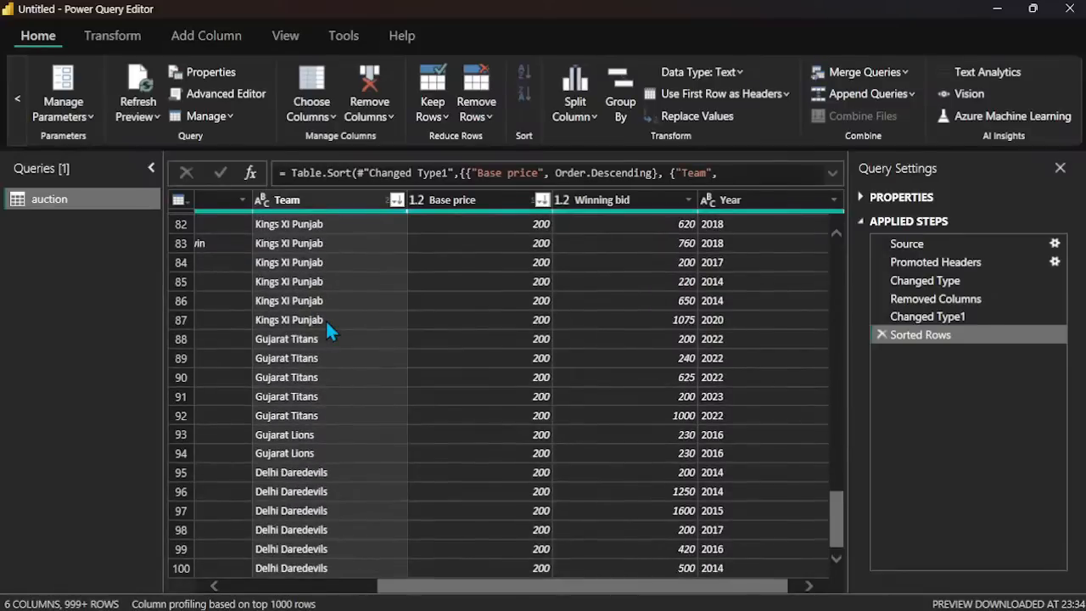
scroll(326, 323, "down", 20)
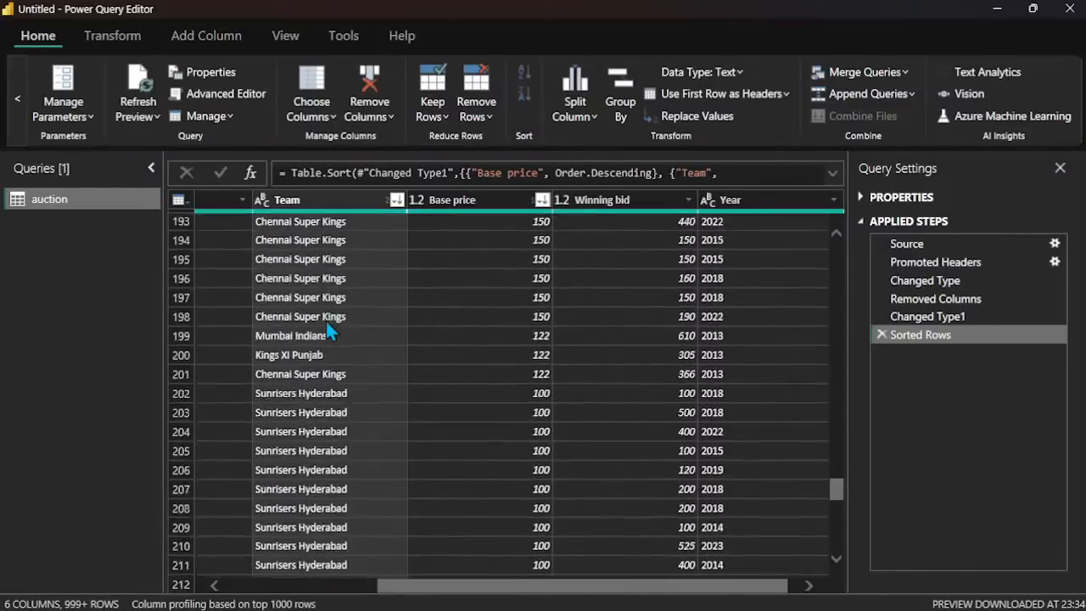
scroll(330, 330, "down", 20)
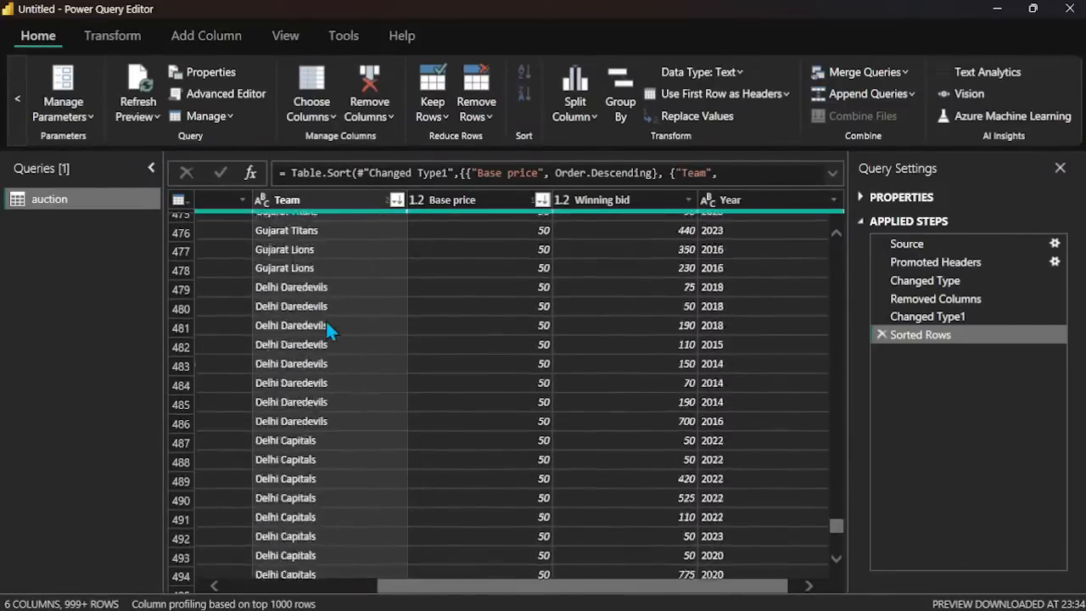
scroll(326, 321, "up", 20)
Step: Examine the sorted table across its columns, starting from Country, and select the Country column
scroll(326, 330, "left", 5)
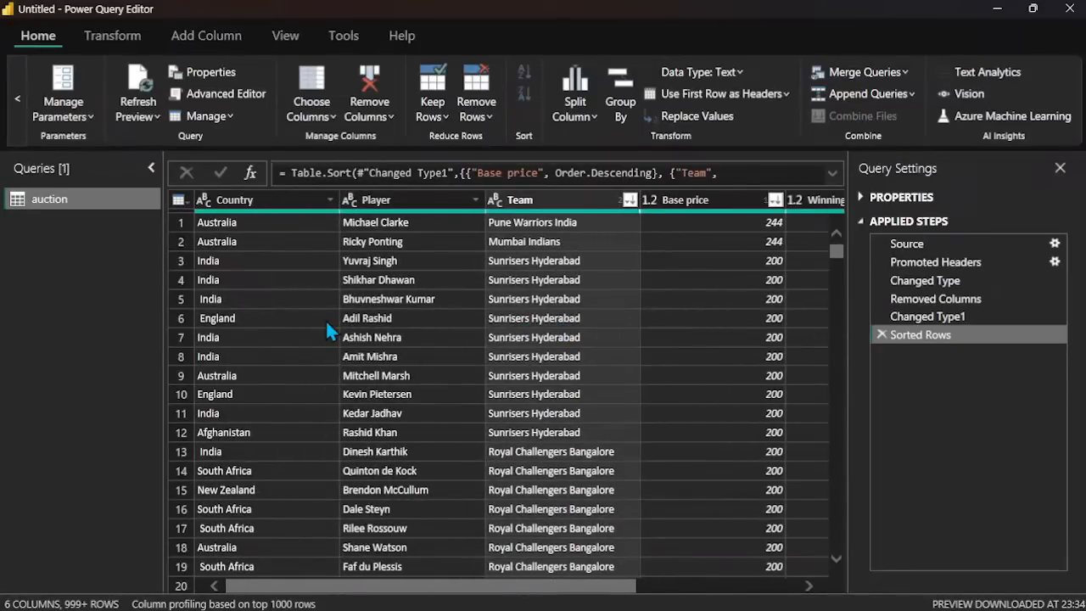
left_click(325, 318)
scroll(314, 331, "right", 5)
scroll(471, 350, "left", 5)
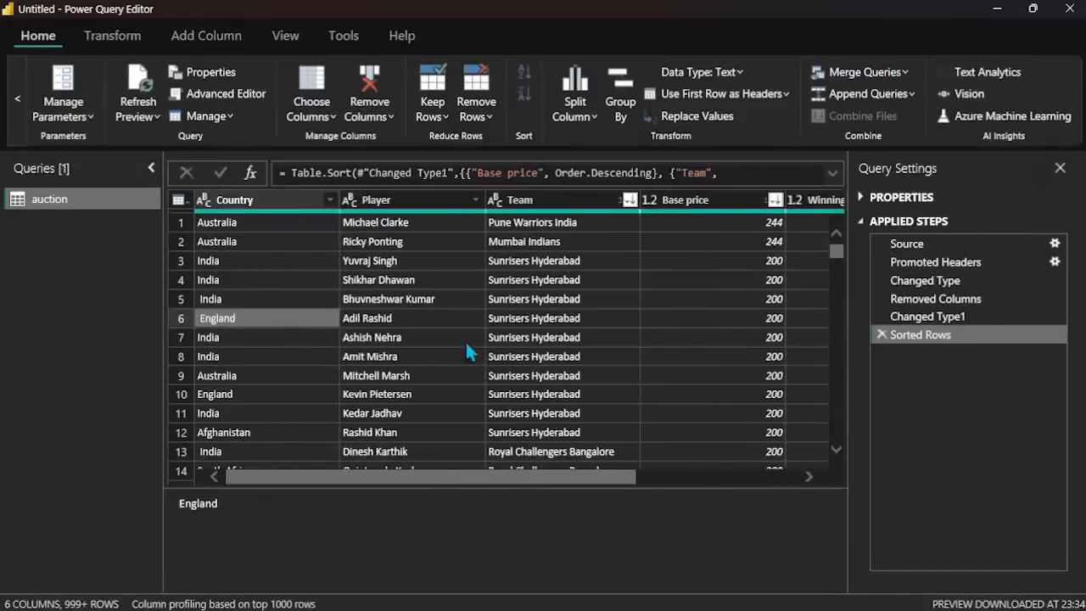
left_click(281, 194)
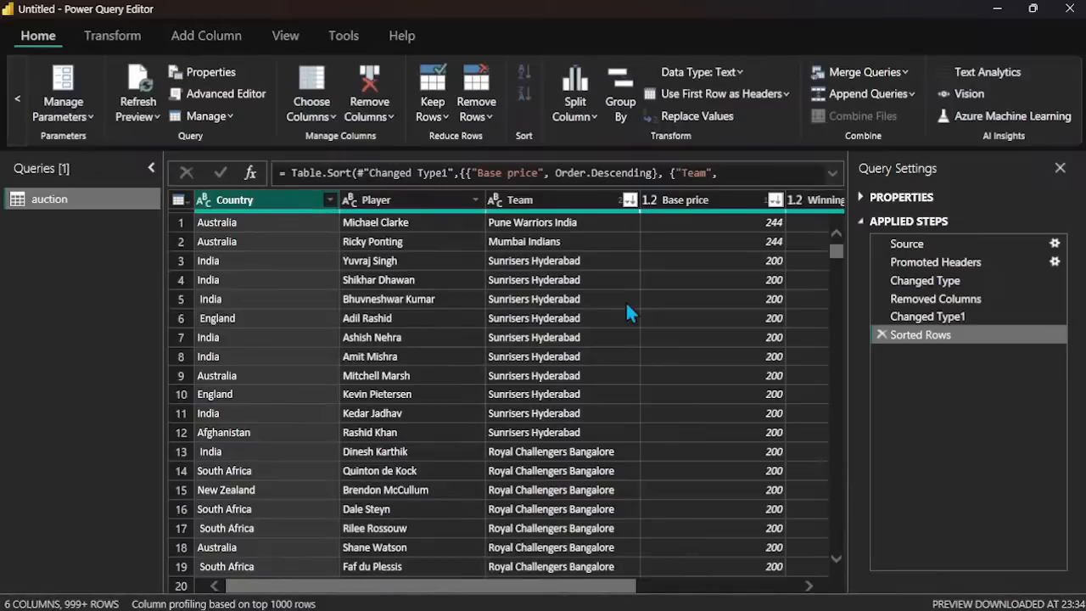
scroll(627, 308, "right", 3)
scroll(627, 308, "left", 3)
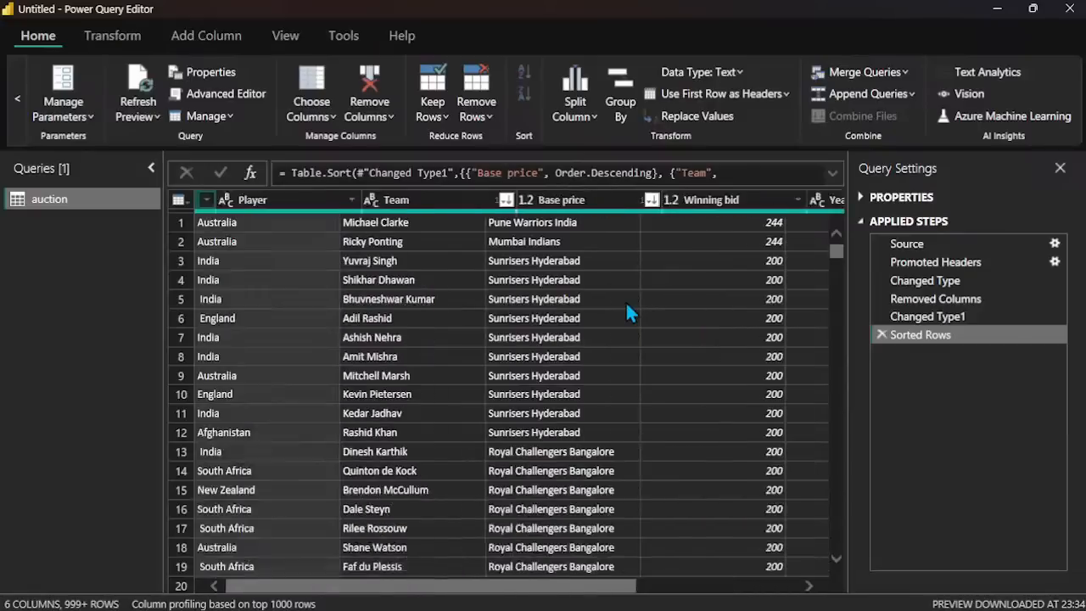
Step: Close the query editor while applying the auction changes, and list the auction table's fields in the report
scroll(43, 124, "left", 3)
left_click(43, 119)
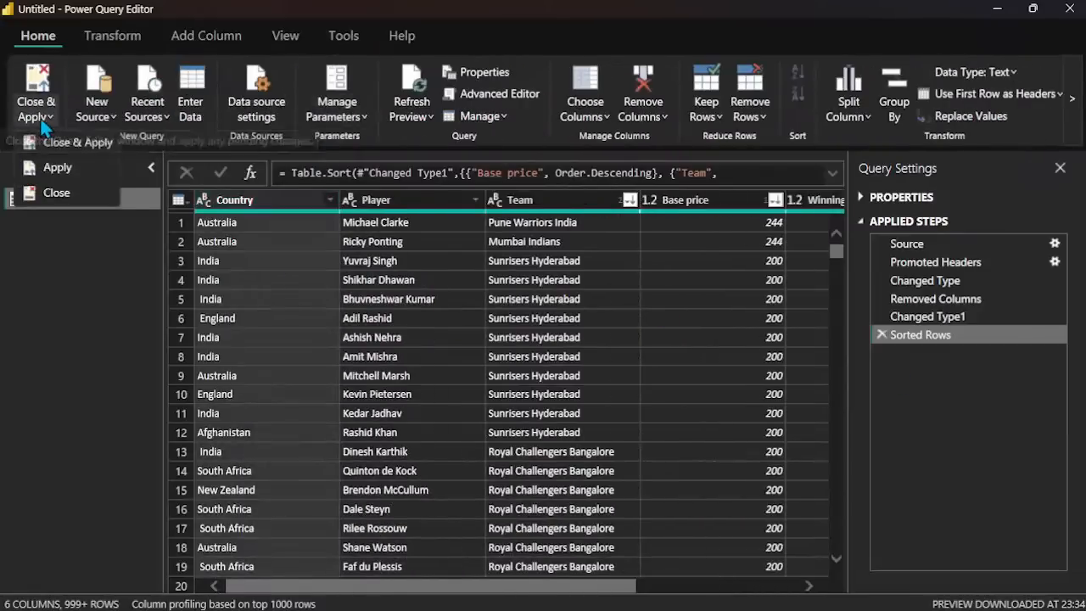
left_click(60, 146)
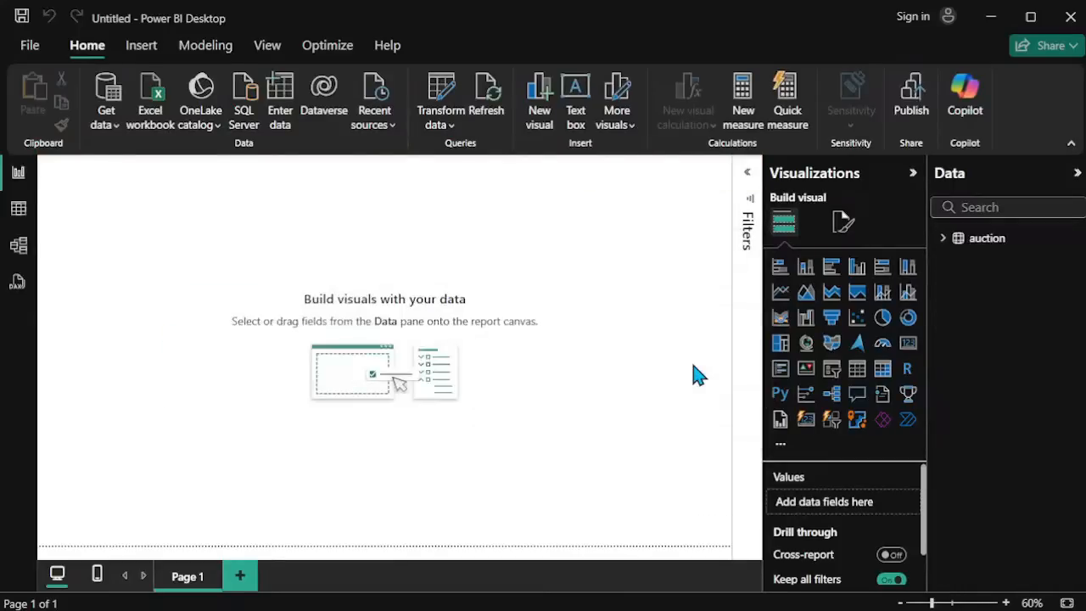
left_click(944, 239)
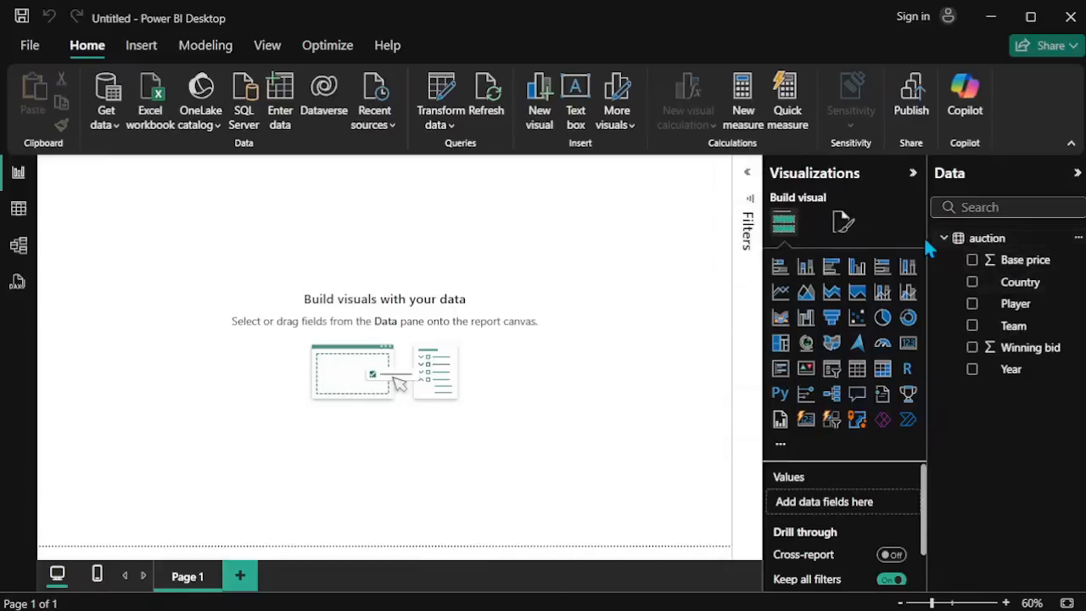
Step: Import ipl_2022_dataset.csv from the Downloads folder as a text/CSV source, check its preview, and open it for transformation
left_click(108, 127)
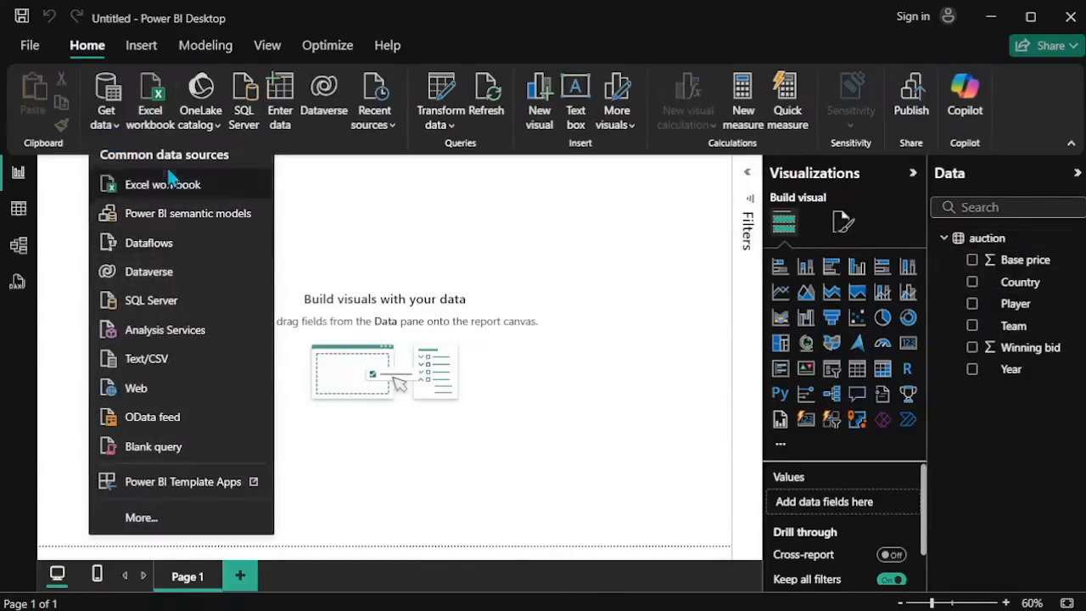
left_click(140, 359)
left_click(197, 231)
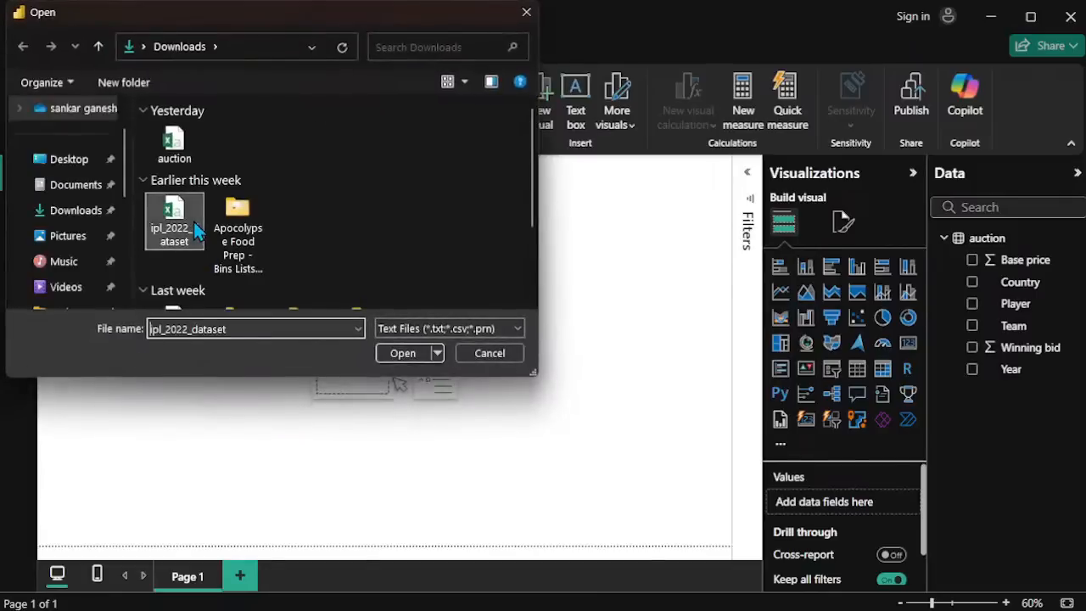
left_click(412, 354)
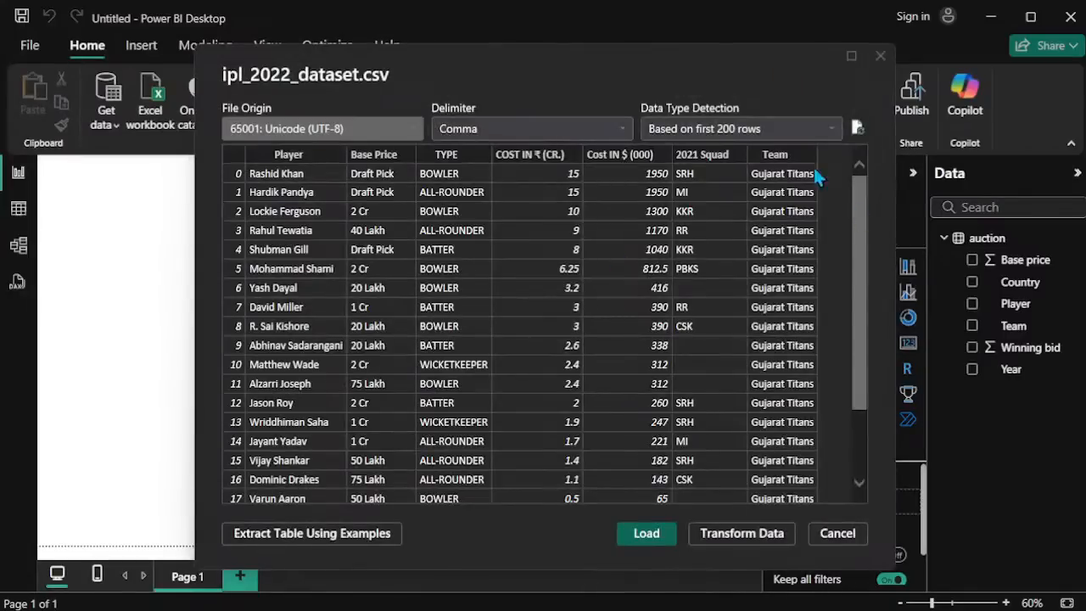
scroll(720, 338, "down", 2)
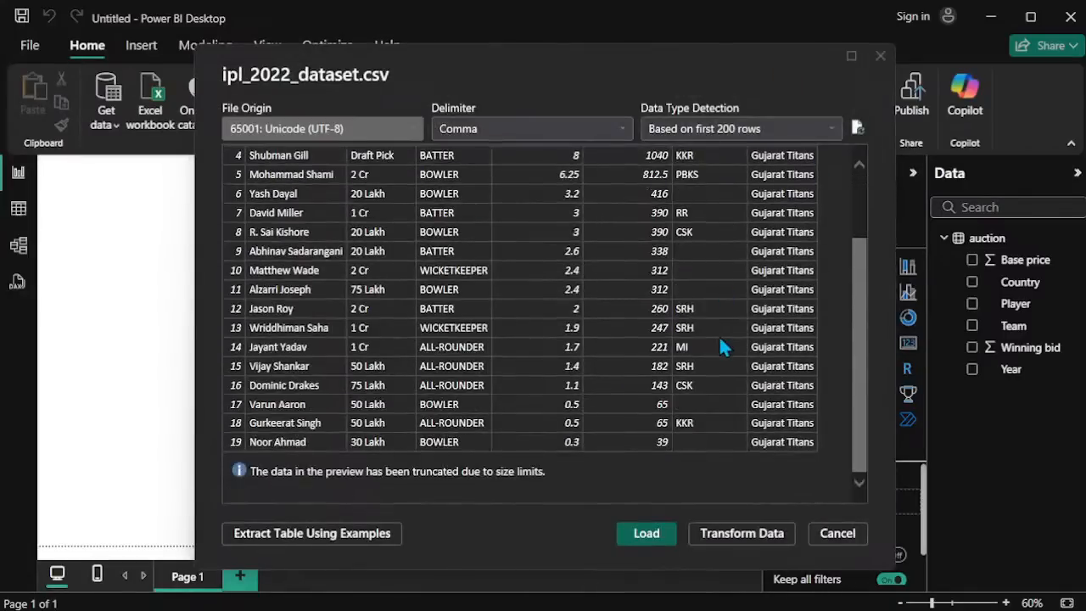
scroll(719, 339, "up", 2)
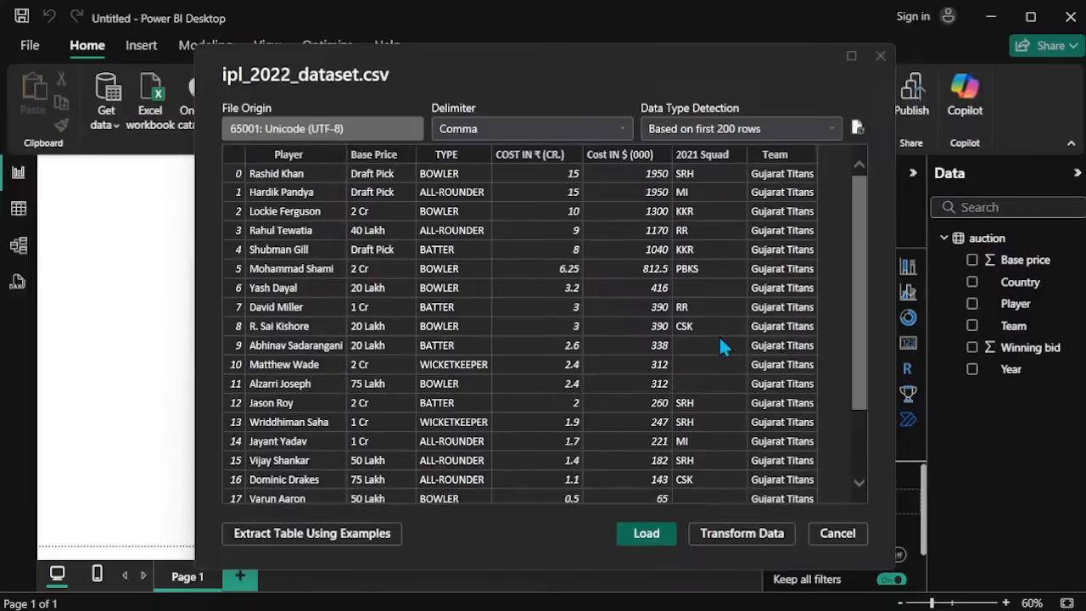
left_click(736, 536)
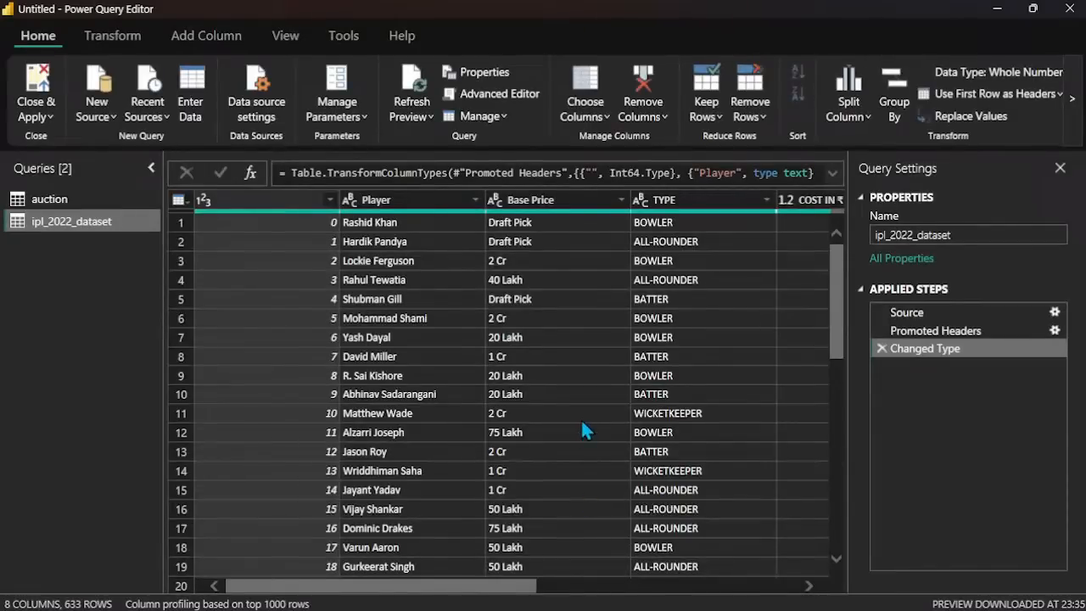
Step: Look through the Player column's filter values in ipl_2022_dataset without applying a filter
left_click(471, 200)
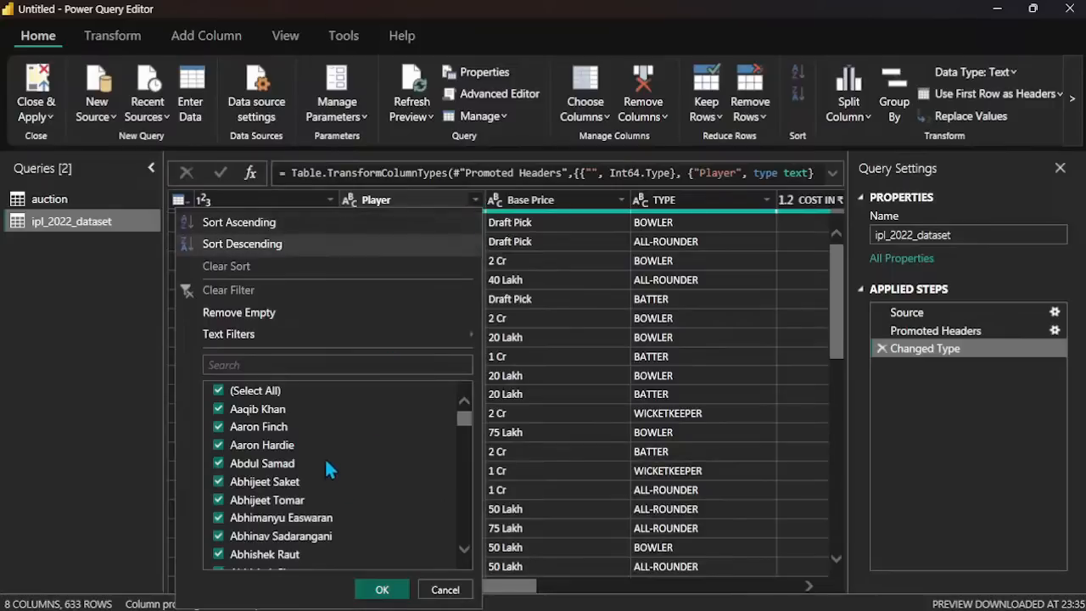
scroll(327, 467, "down", 3)
scroll(326, 469, "up", 3)
scroll(329, 469, "down", 10)
scroll(329, 469, "up", 9)
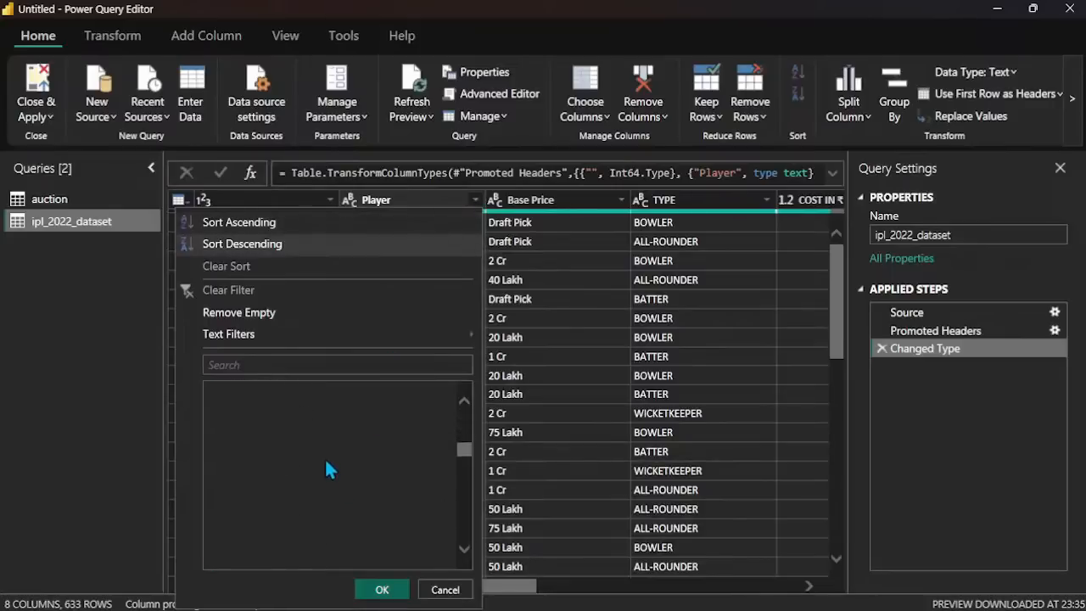
scroll(327, 467, "up", 3)
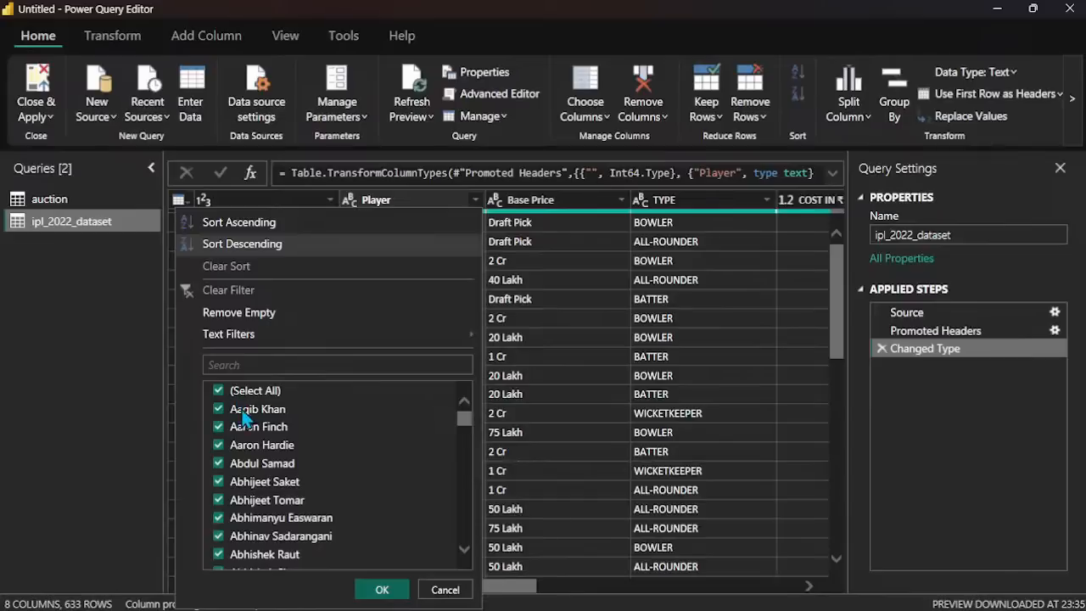
left_click(440, 587)
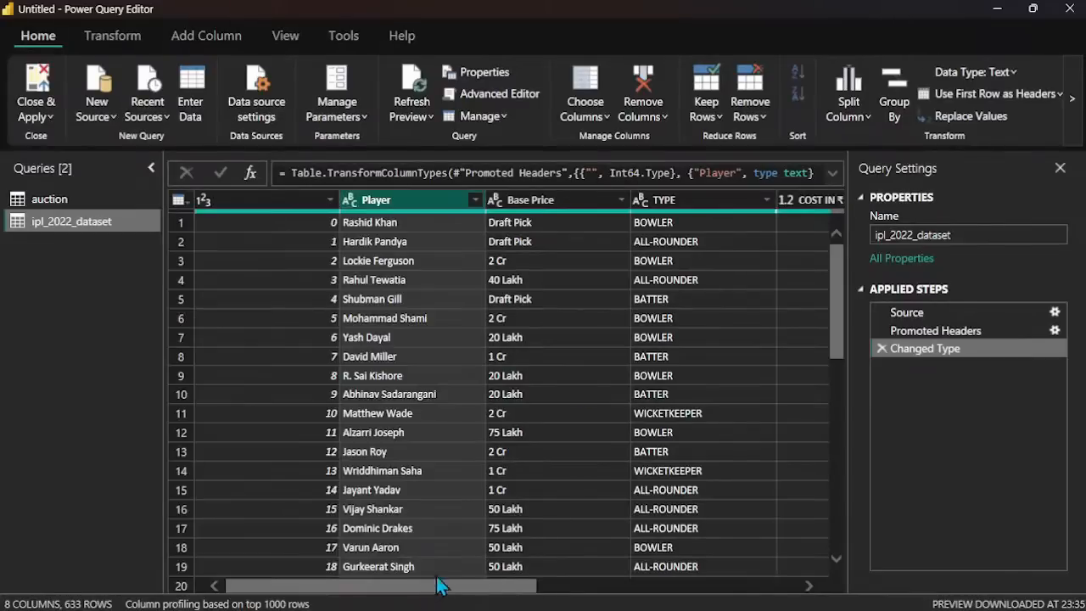
Step: Check the filter values of the Base Price and TYPE columns without changing them
left_click(620, 200)
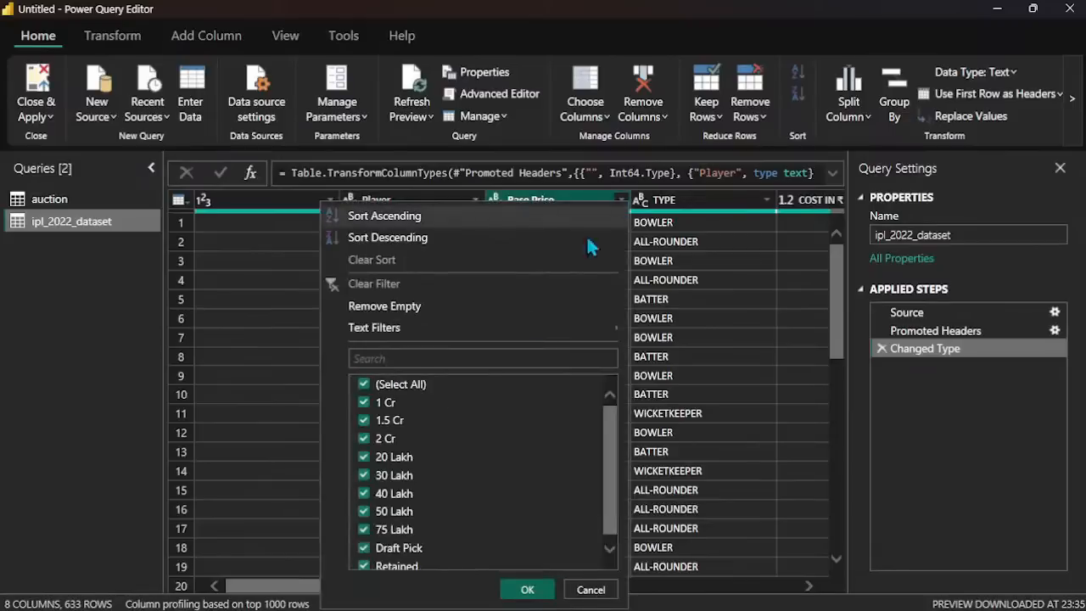
scroll(420, 500, "up", 1)
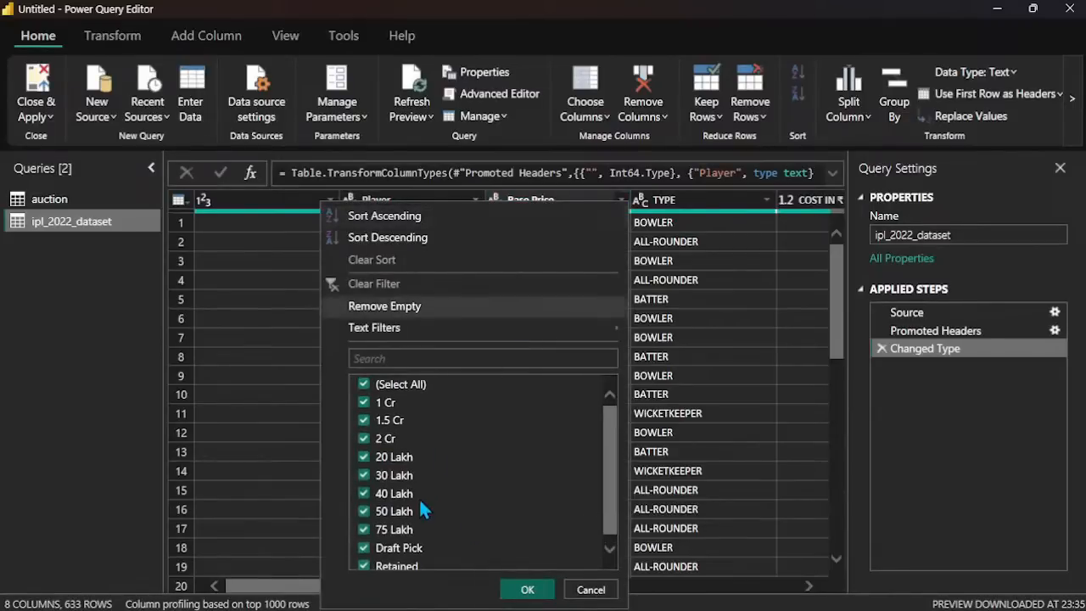
left_click(738, 187)
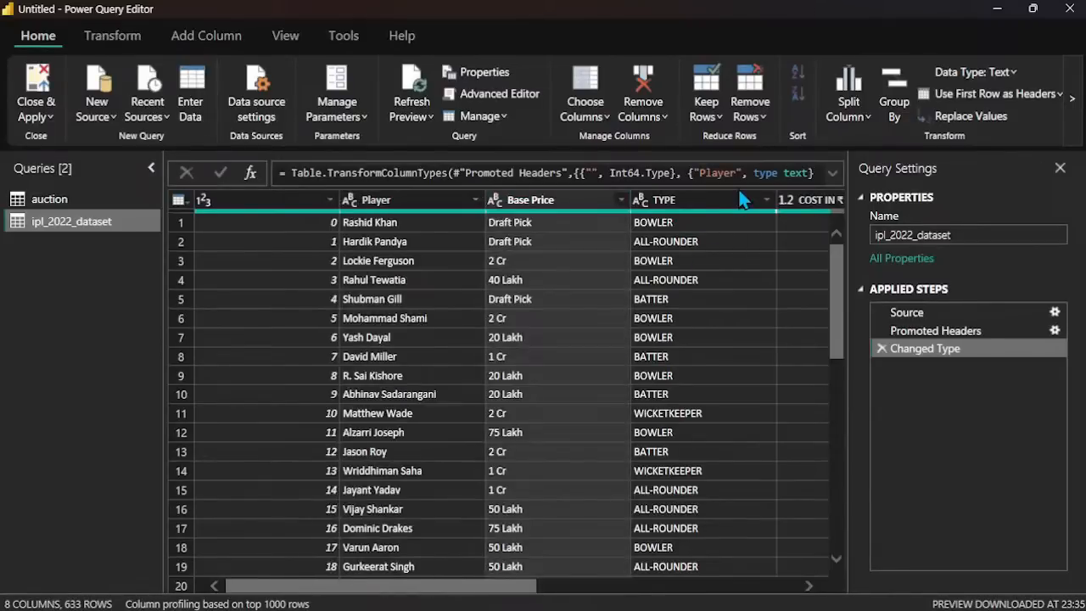
left_click(766, 200)
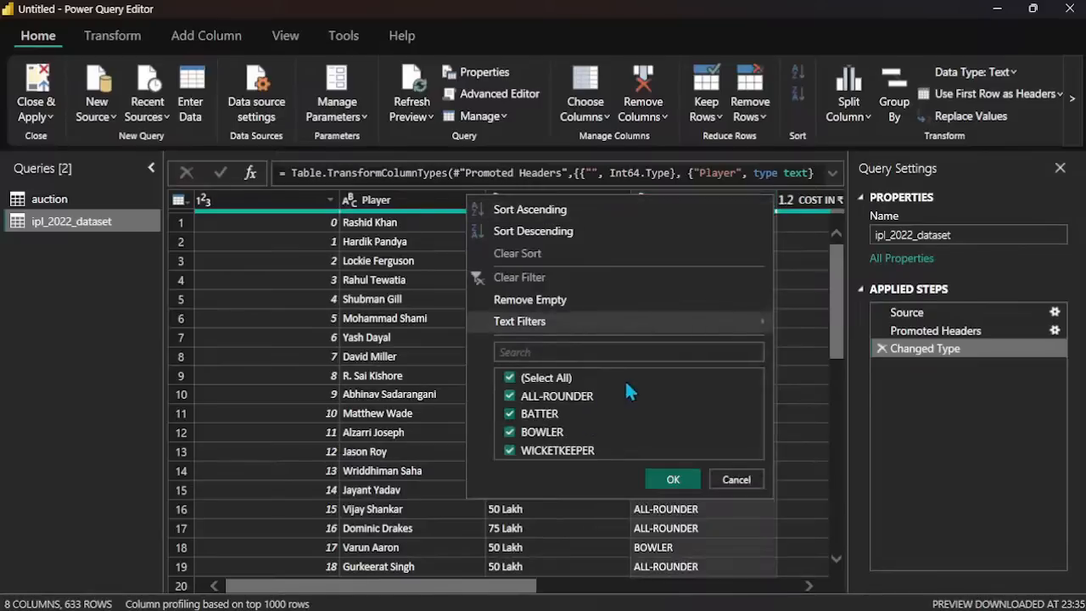
left_click(806, 304)
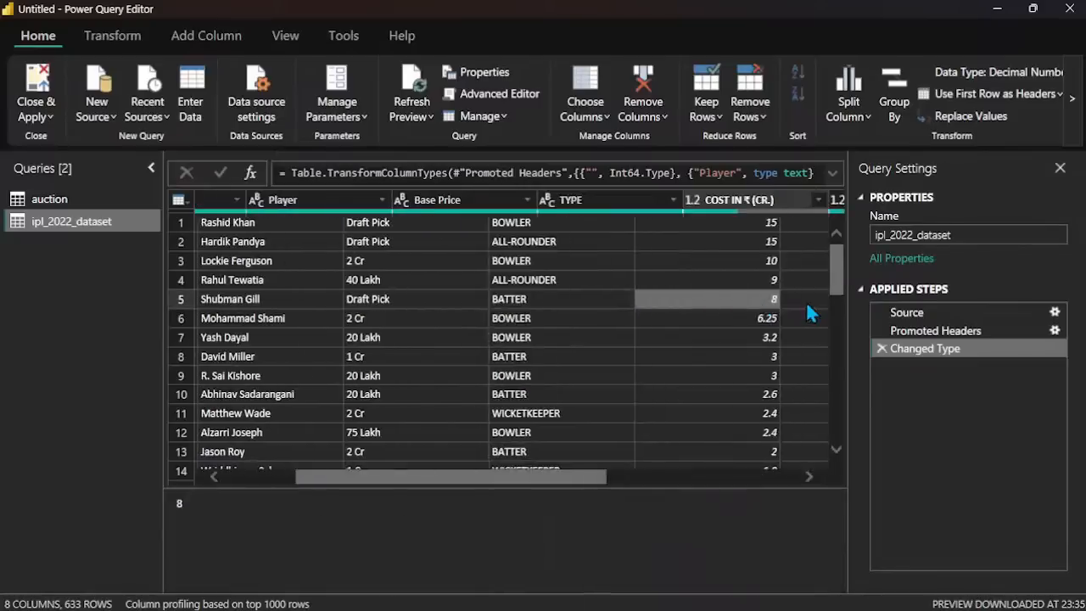
Step: Filter the null values out of the COST IN ₹ (CR.) column and look through the remaining rows
scroll(806, 303, "right", 3)
left_click(432, 203)
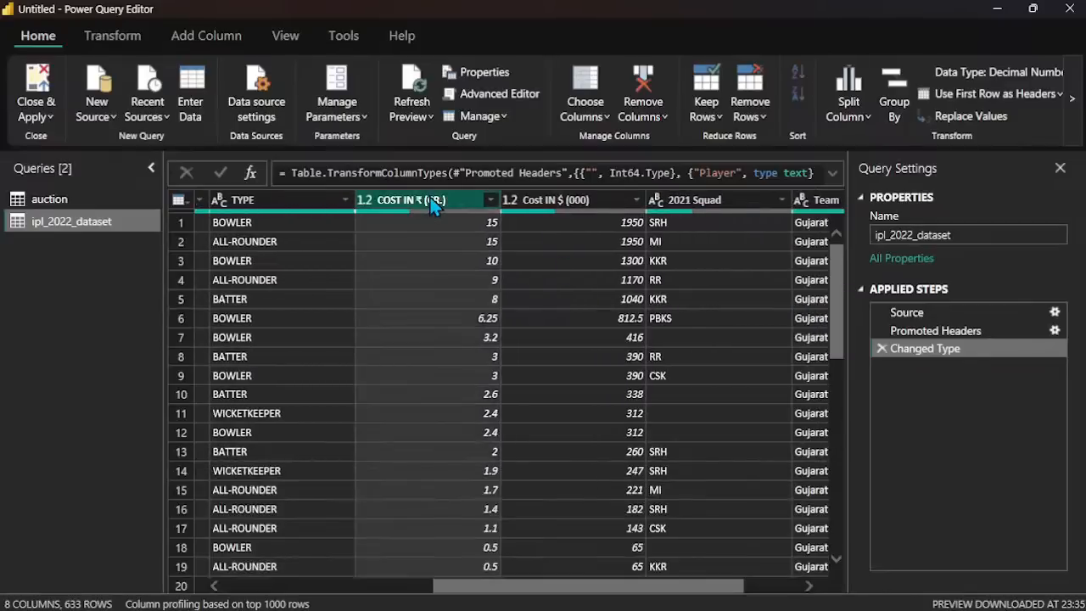
left_click(491, 200)
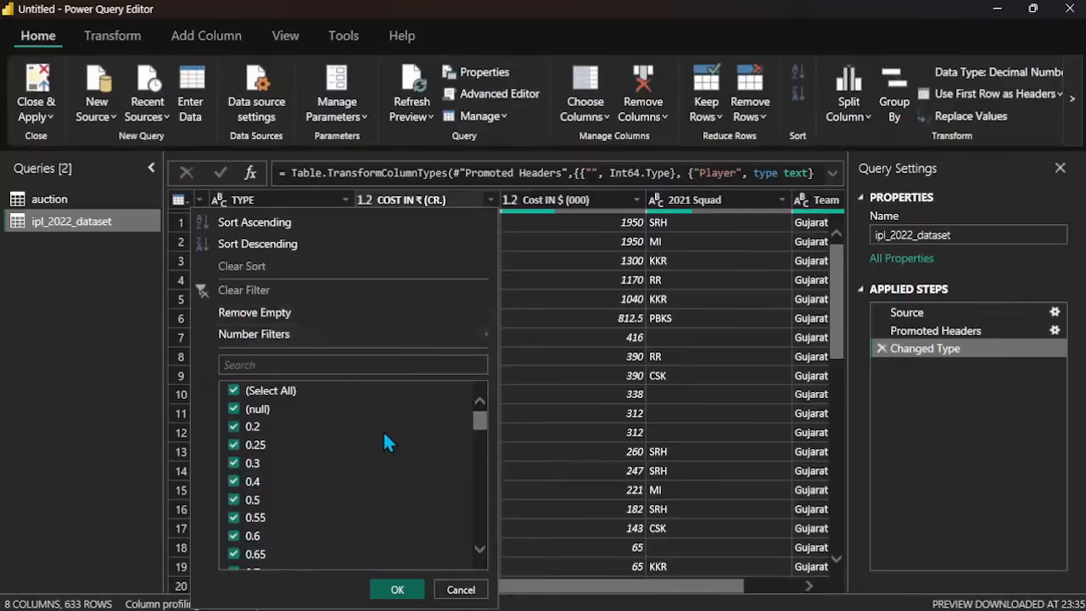
left_click(233, 409)
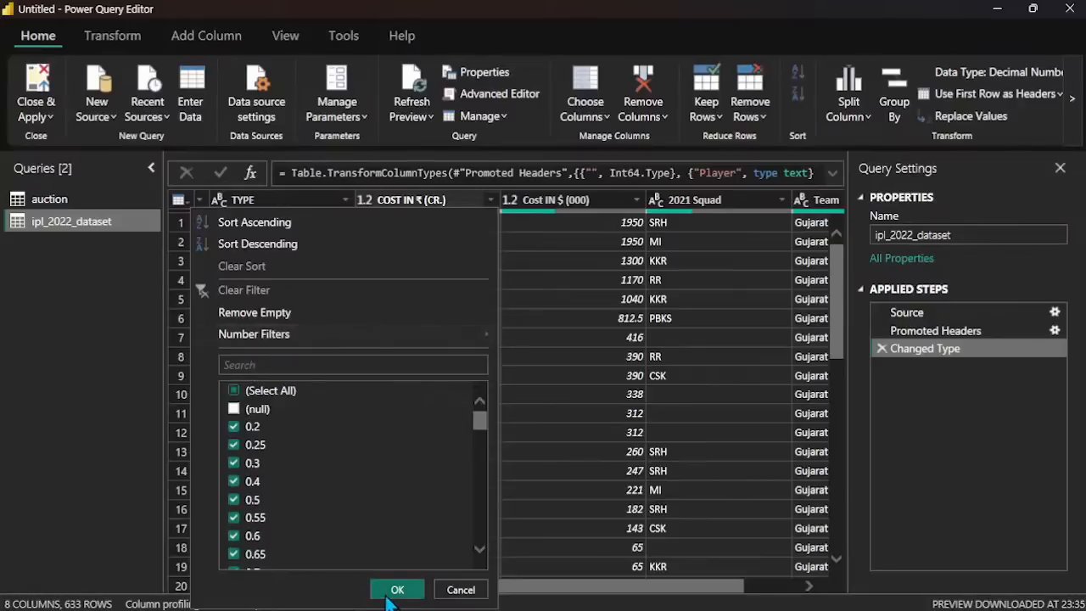
left_click(390, 593)
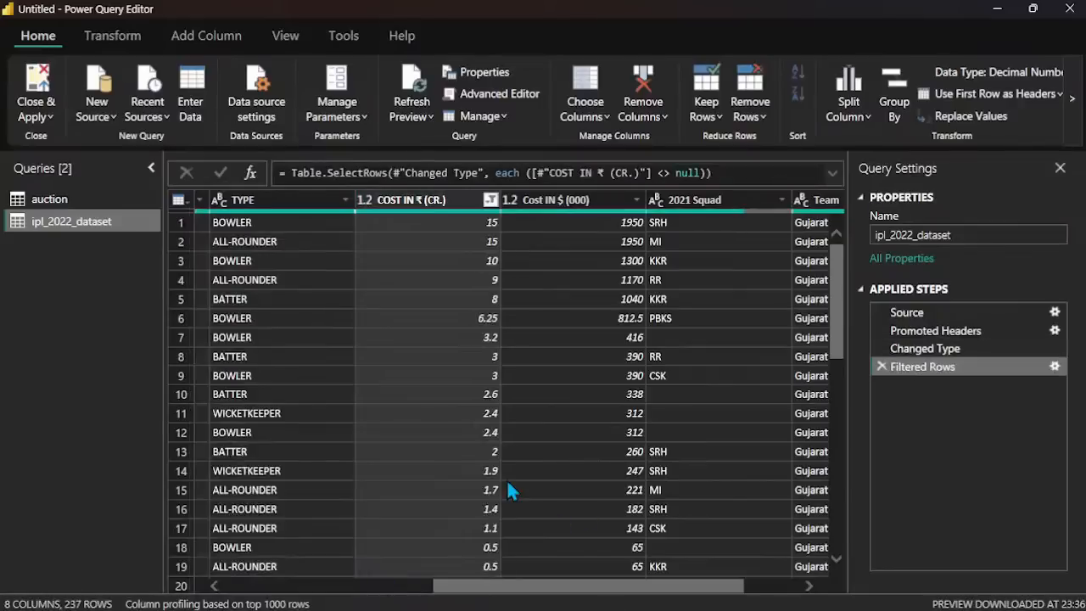
scroll(509, 490, "down", 10)
scroll(507, 482, "up", 10)
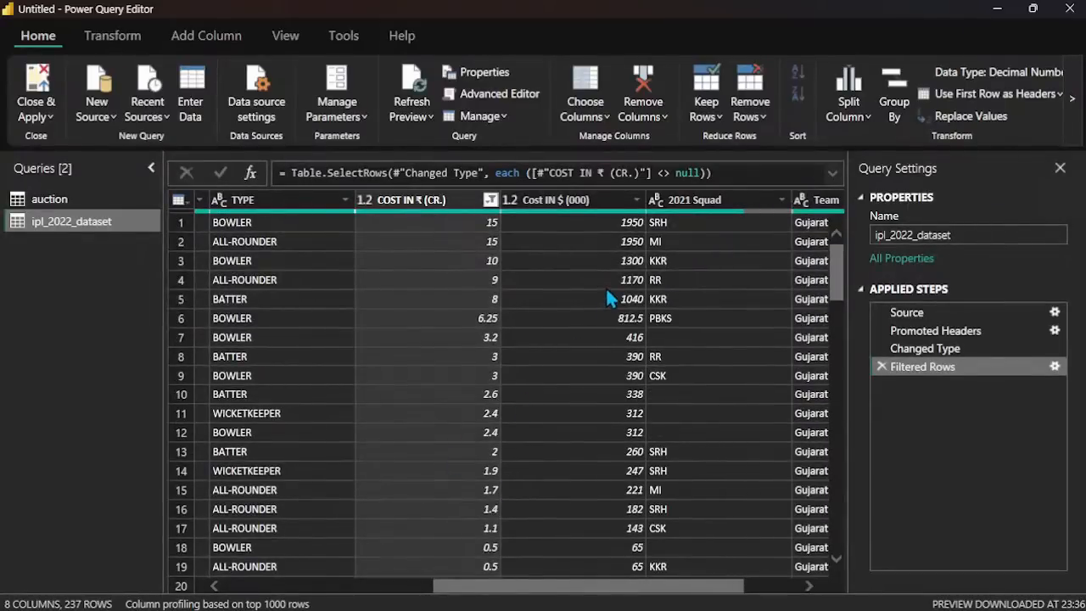
Step: Check the Cost IN $ (000) column's filter values for nulls
left_click(640, 204)
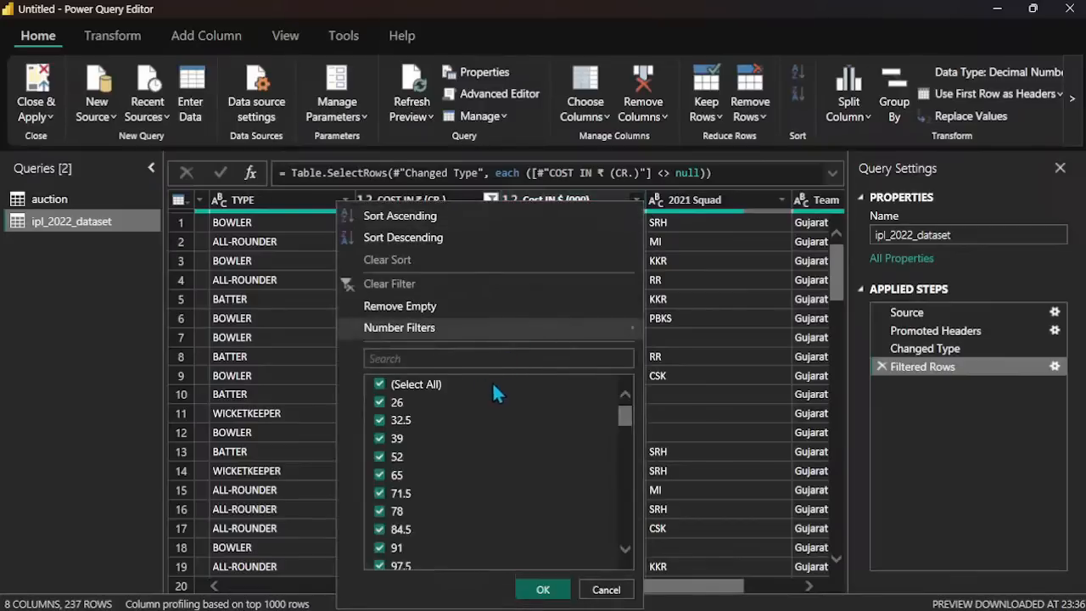
scroll(509, 460, "down", 10)
scroll(509, 461, "up", 10)
left_click(736, 285)
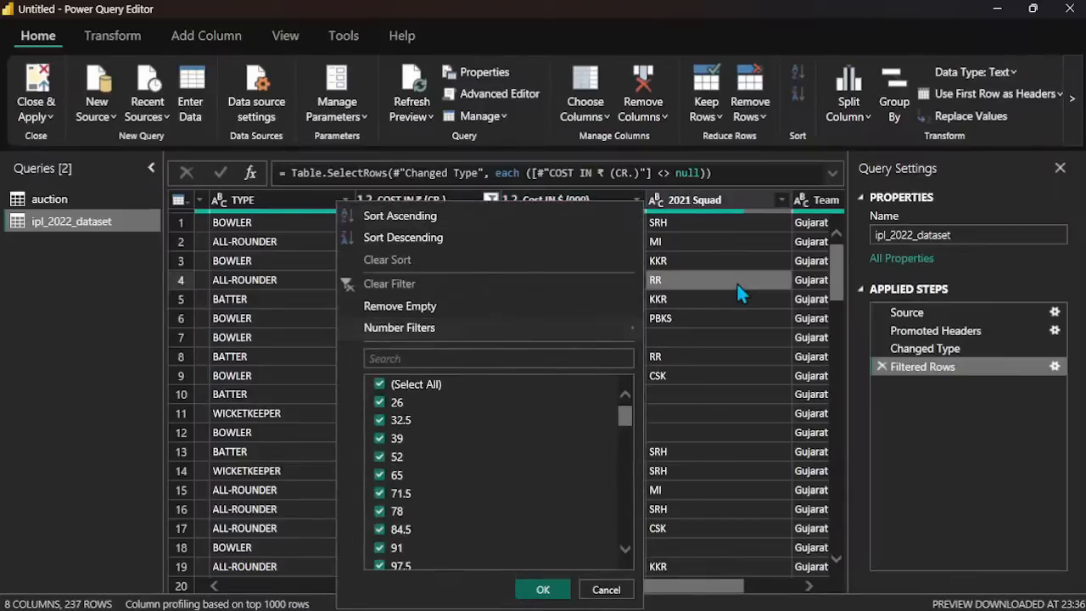
Step: Remove the empty entries from the 2021 Squad column and look through the filtered rows
left_click(749, 206)
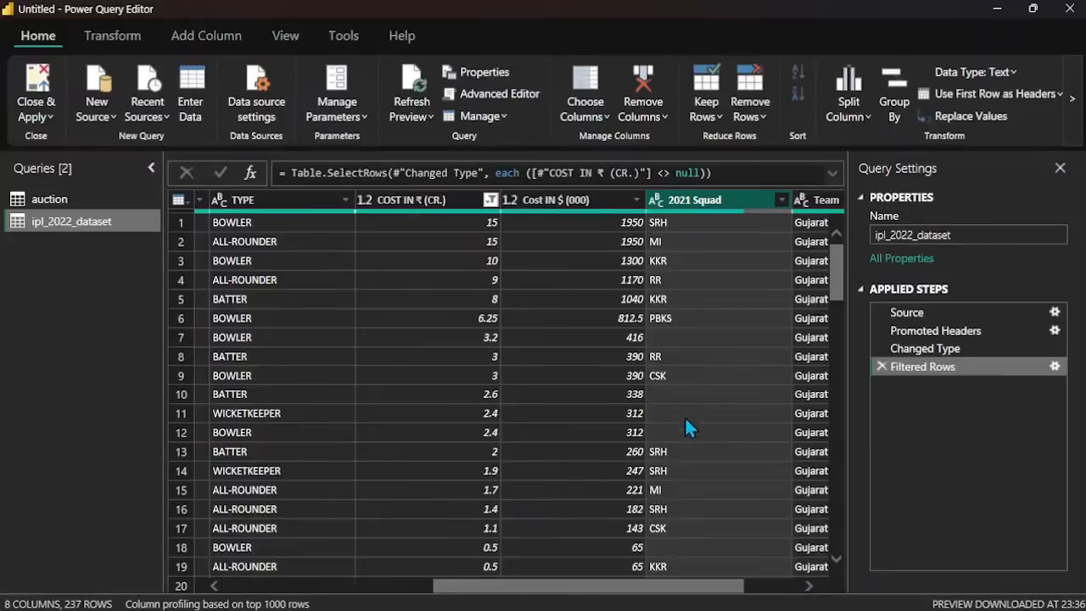
left_click(781, 202)
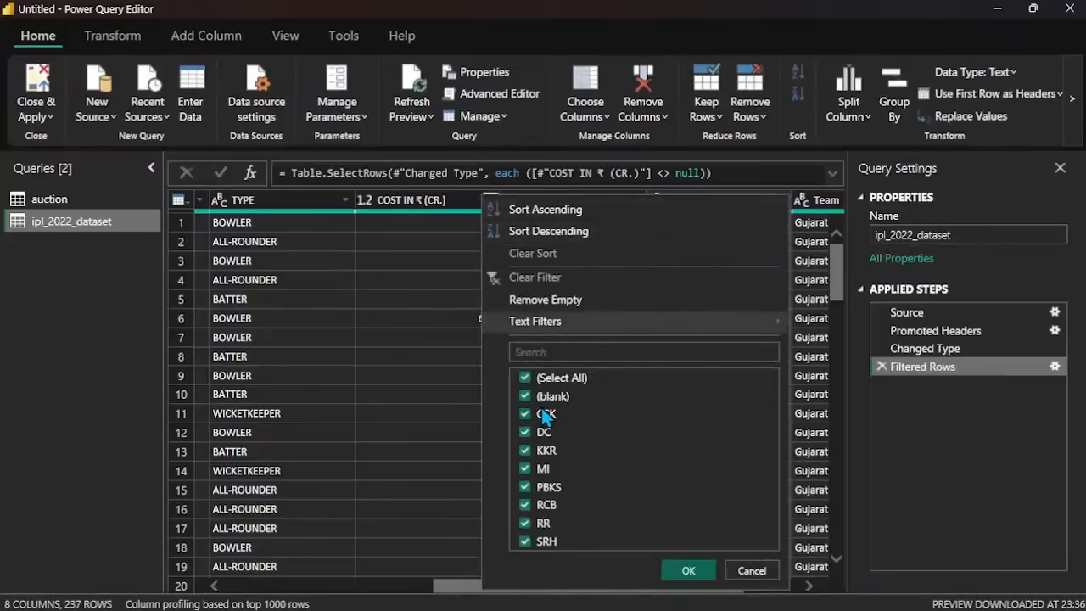
left_click(596, 301)
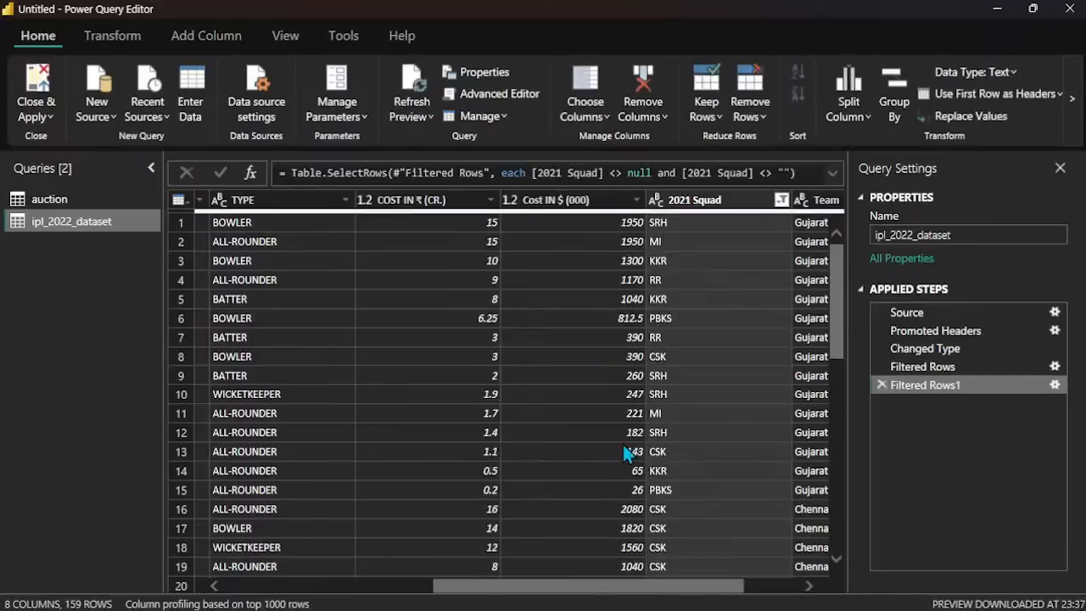
scroll(718, 463, "down", 20)
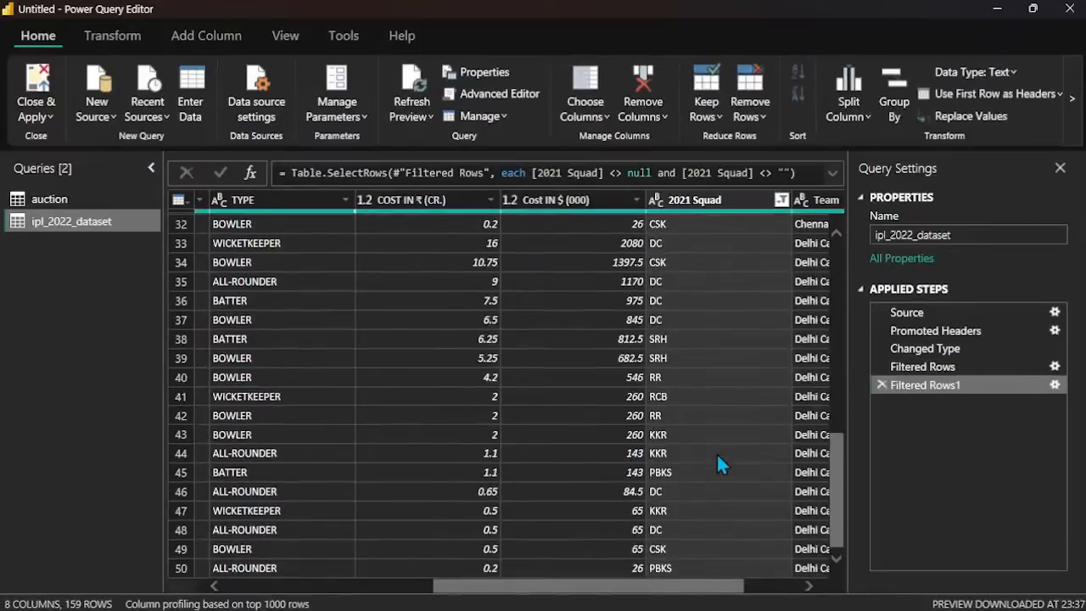
scroll(717, 463, "down", 17)
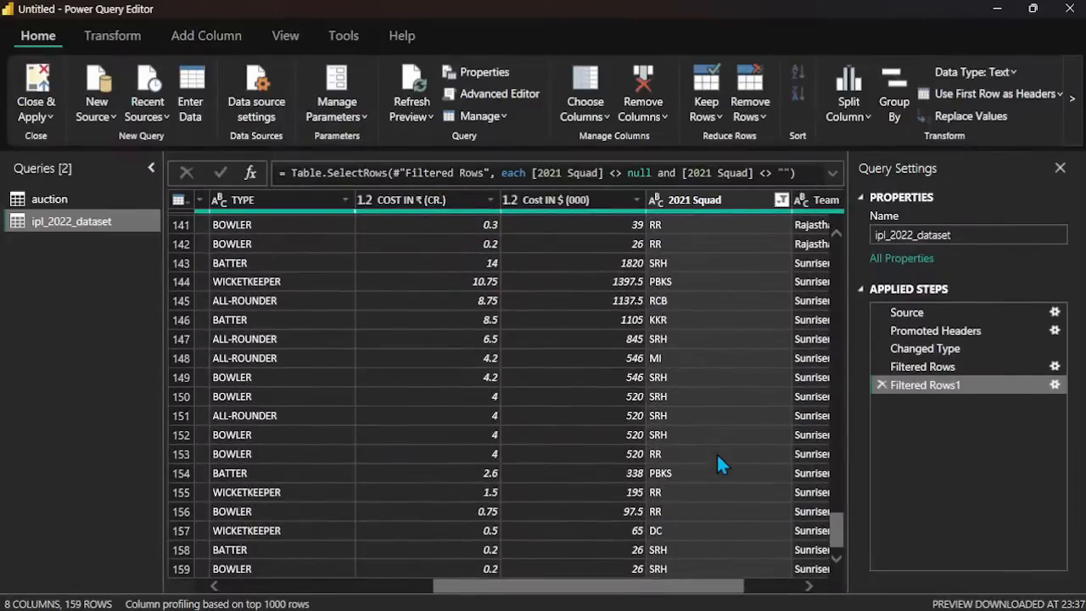
scroll(717, 465, "up", 14)
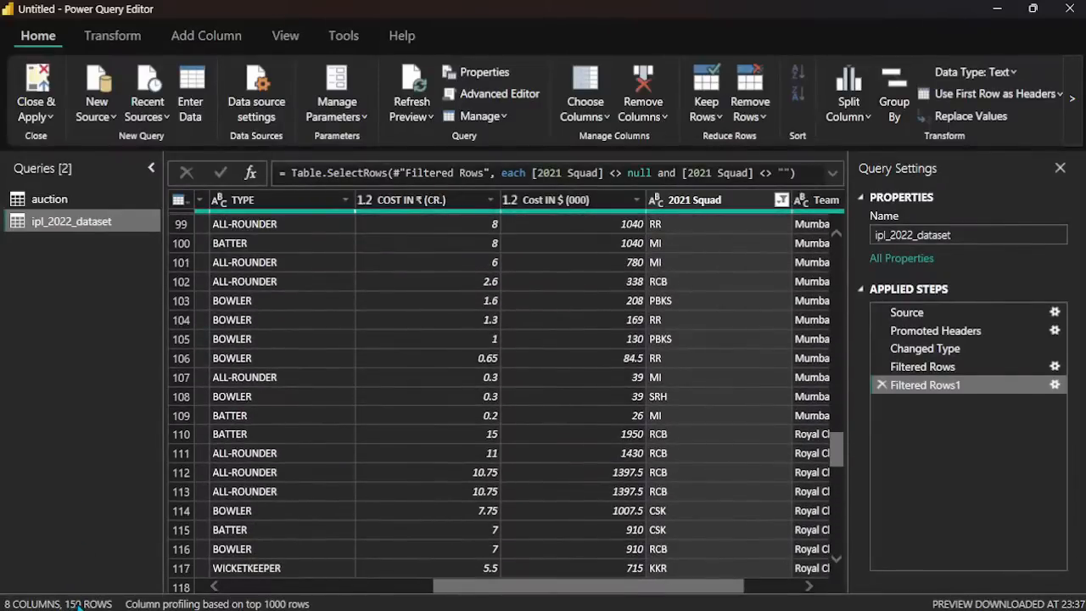
Step: Compare the row counts at the Filtered Rows and Changed Type steps, return to Filtered Rows1, and view the Team column
mouse_move(204, 570)
left_click(931, 370)
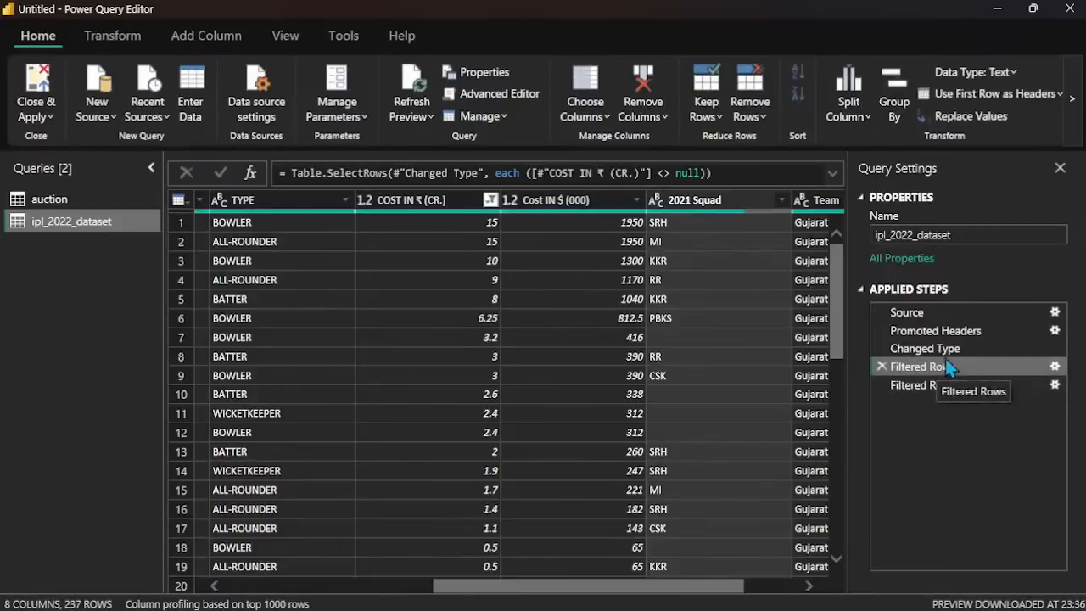
left_click(943, 353)
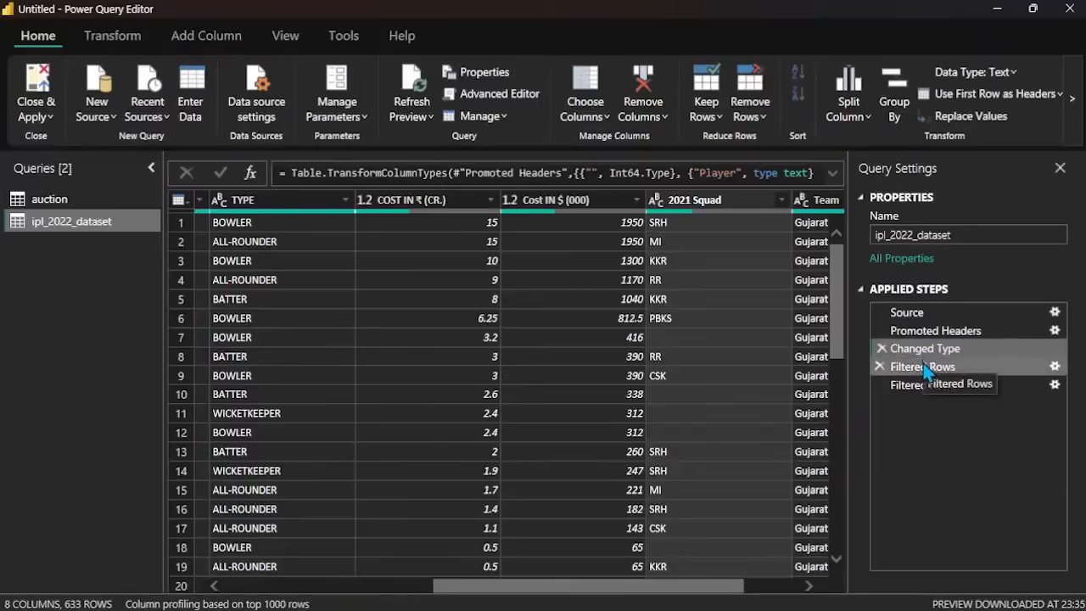
left_click(925, 387)
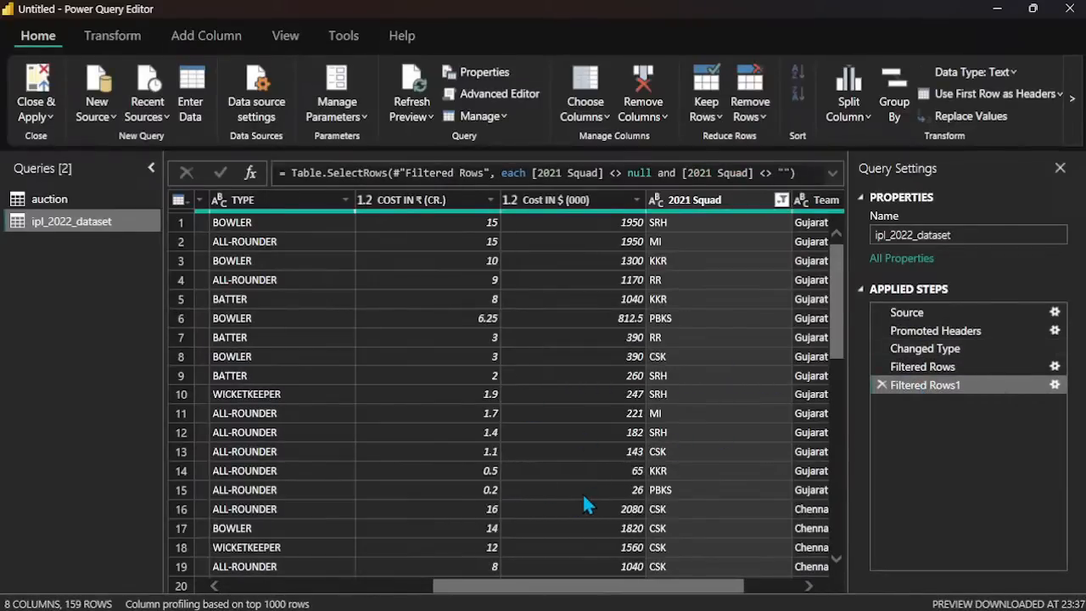
scroll(582, 492, "right", 2)
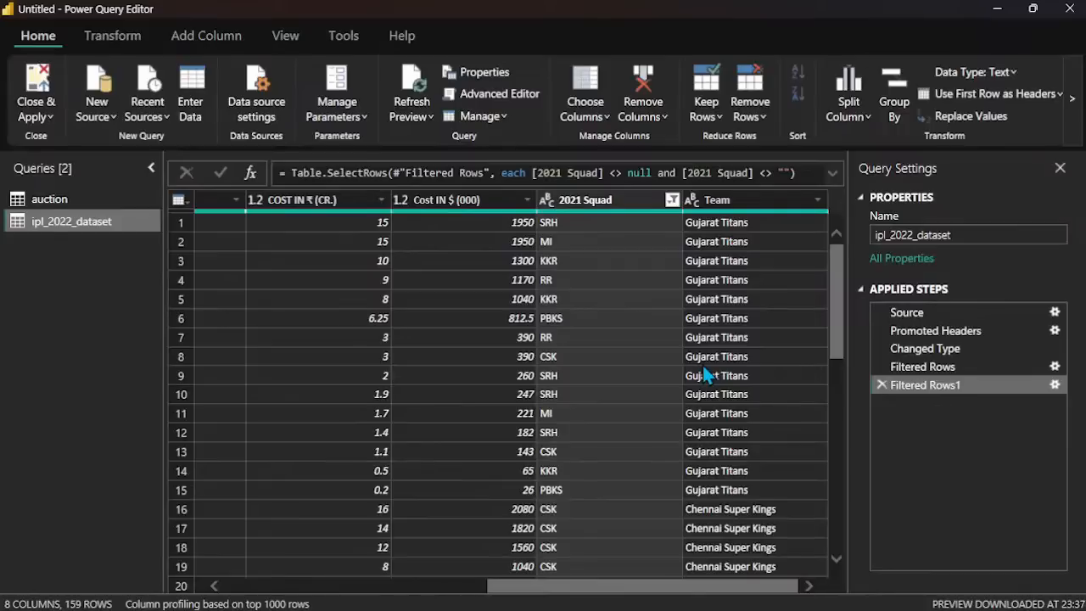
Step: Remove the unnamed index column before the Player column from ipl_2022_dataset
scroll(703, 366, "left", 5)
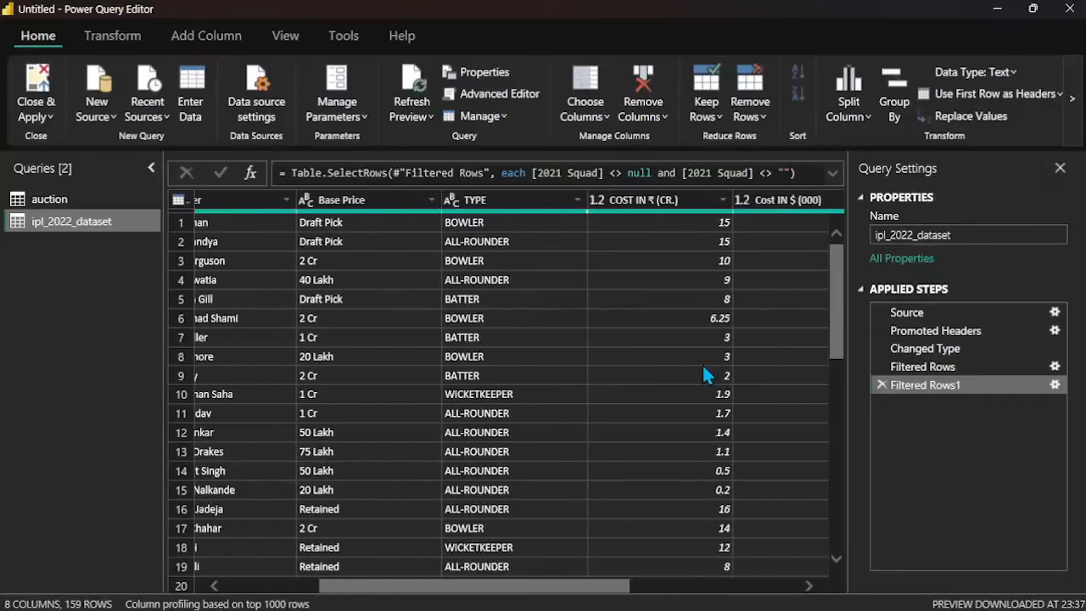
scroll(702, 363, "right", 5)
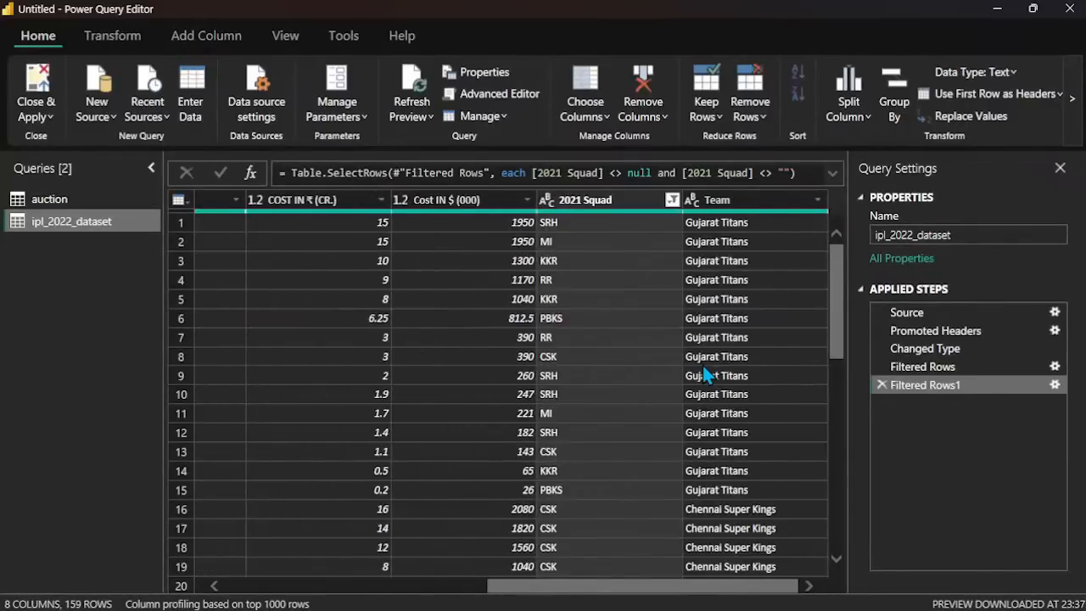
scroll(702, 365, "down", 12)
scroll(702, 366, "down", 20)
scroll(702, 366, "up", 20)
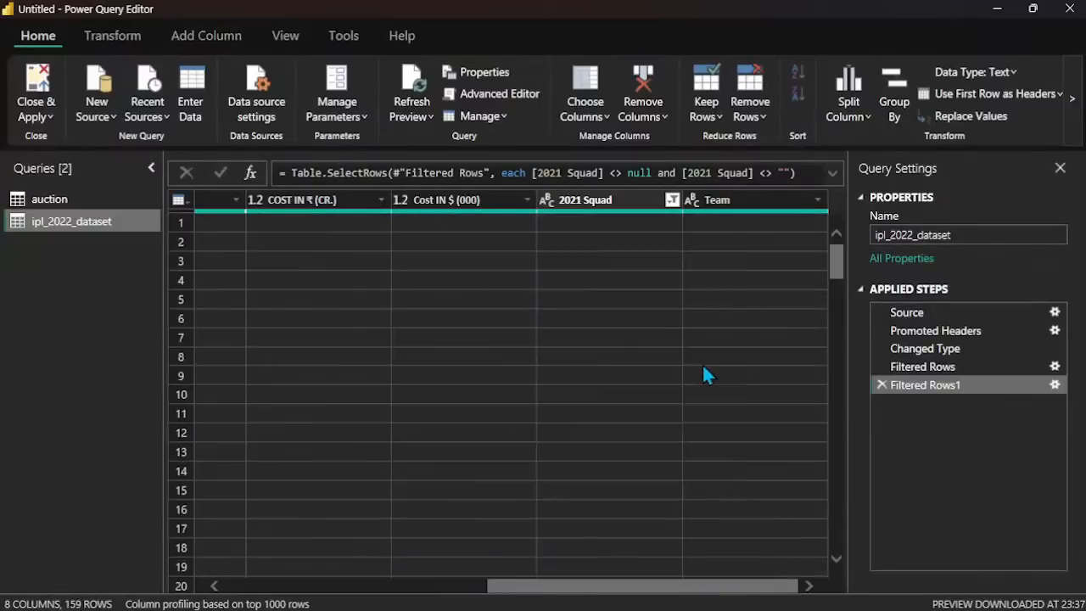
scroll(703, 366, "left", 5)
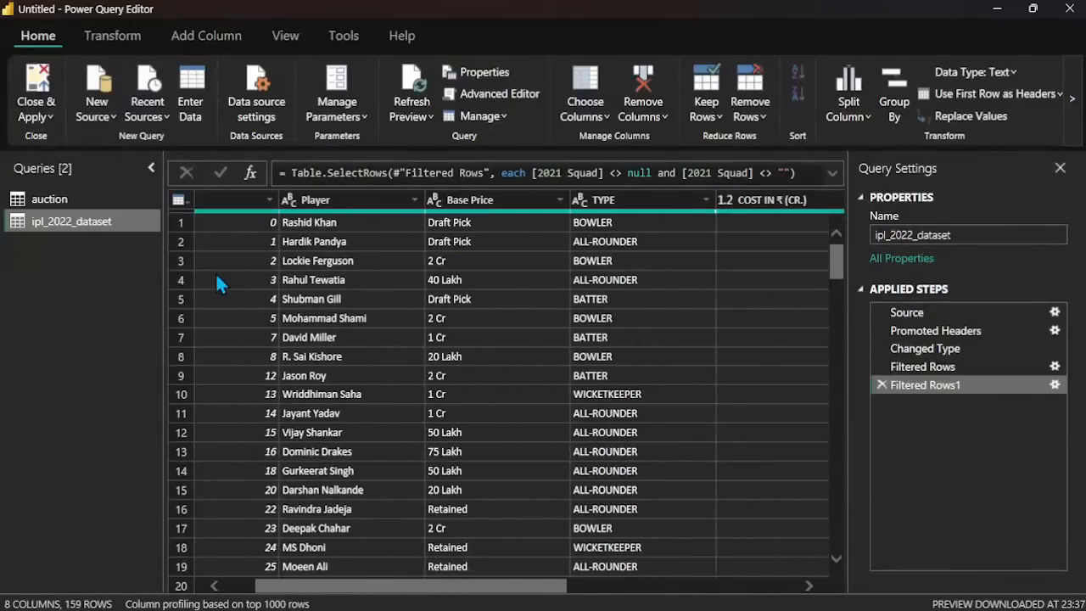
left_click(329, 200)
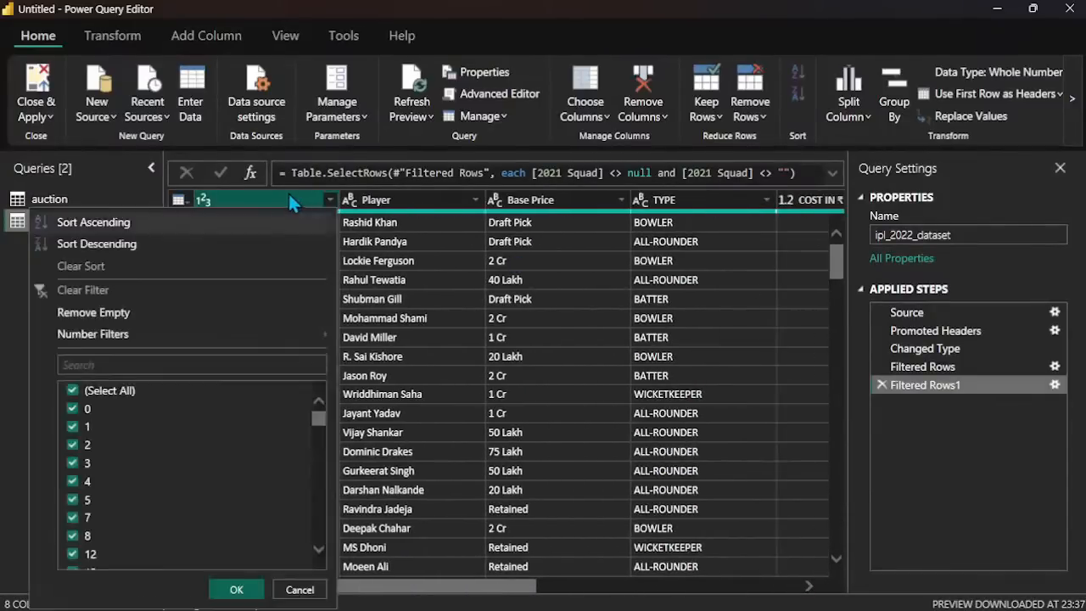
left_click(287, 192)
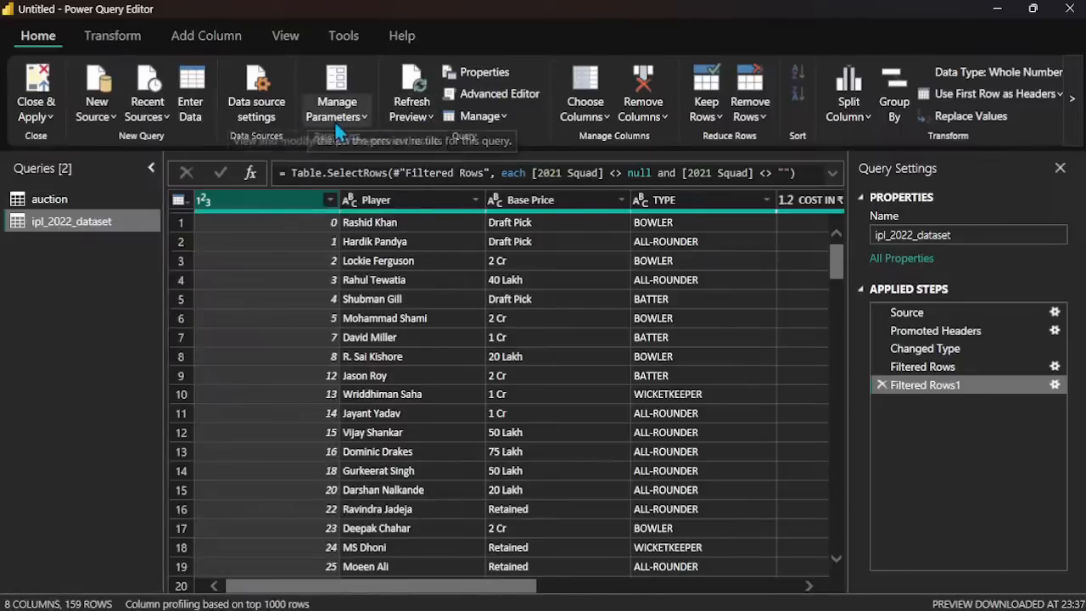
left_click(670, 118)
left_click(679, 143)
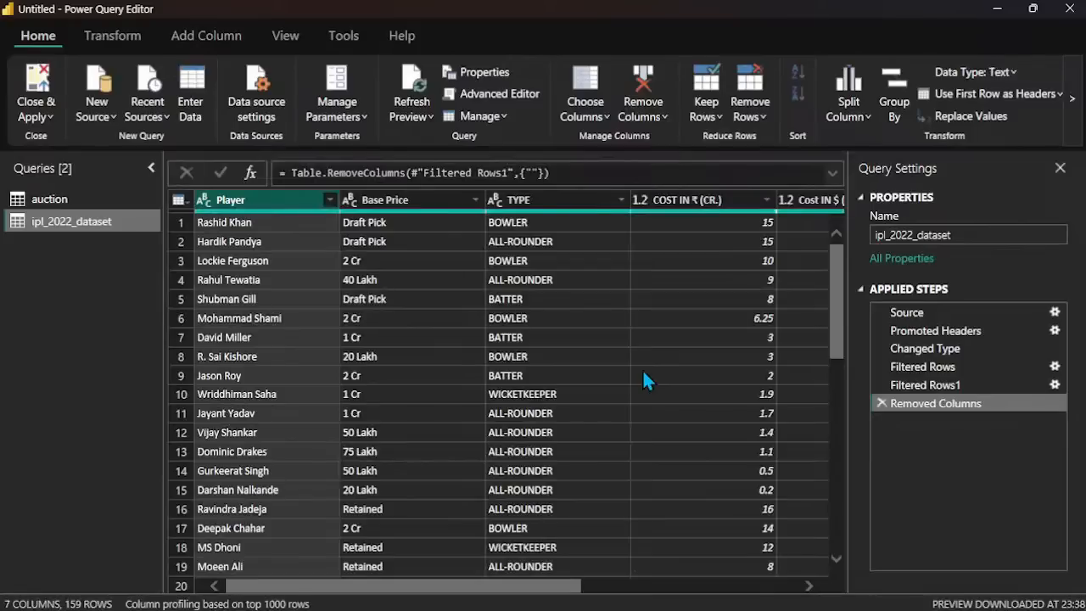
Step: Change the data type of the COST IN ₹ (CR.) column to Fixed decimal number
scroll(643, 371, "right", 5)
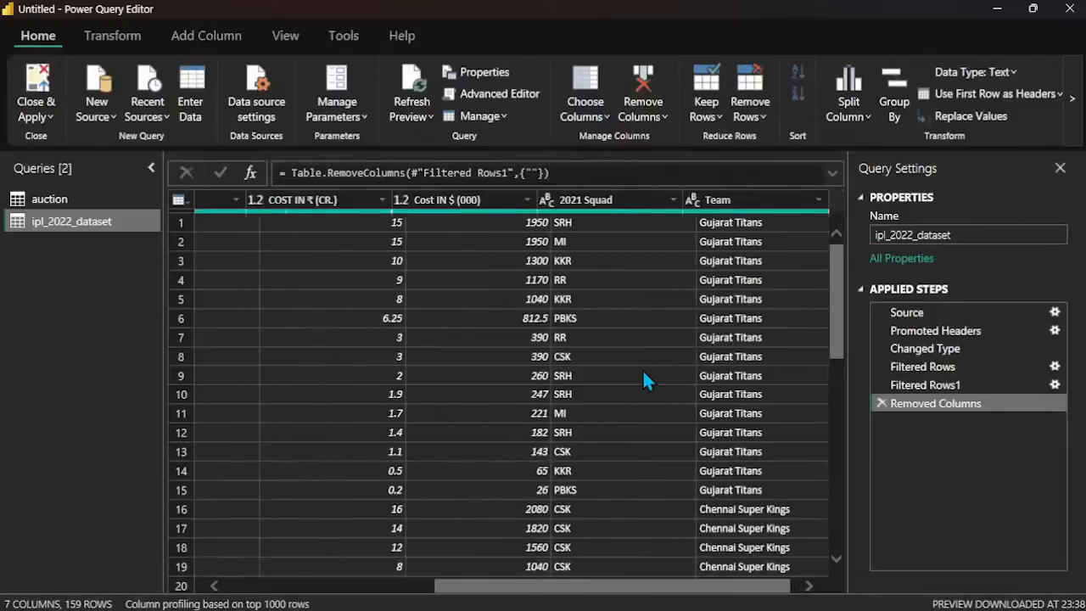
scroll(643, 371, "left", 5)
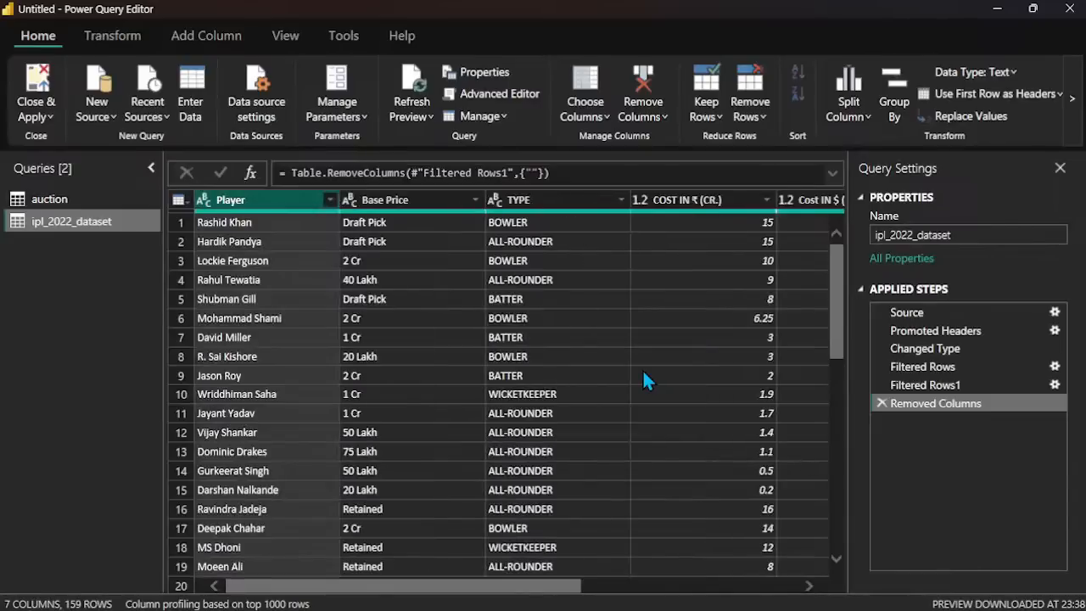
left_click(763, 203)
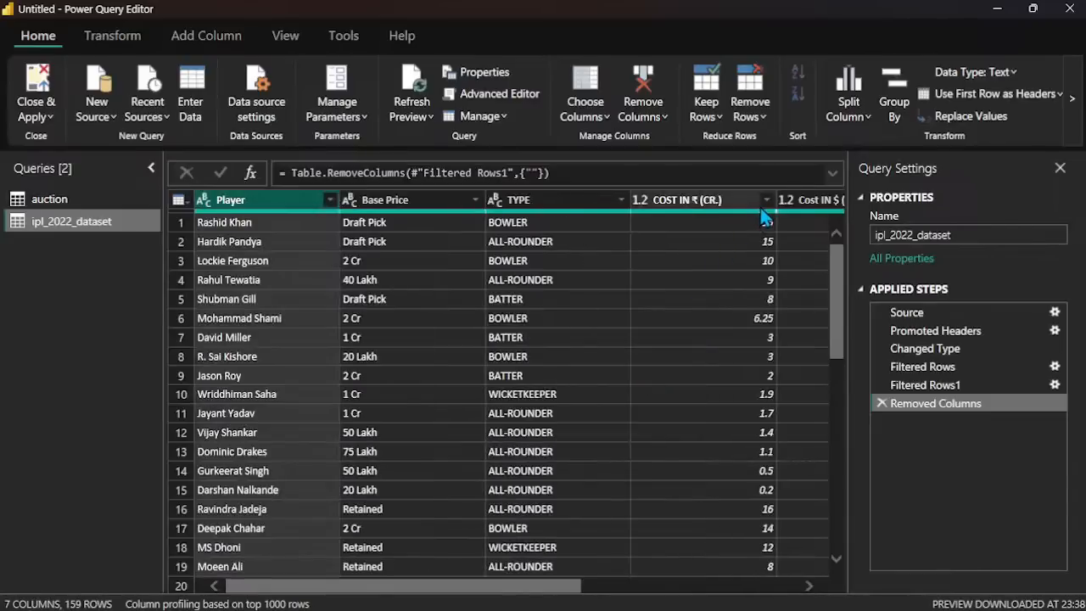
left_click(795, 209)
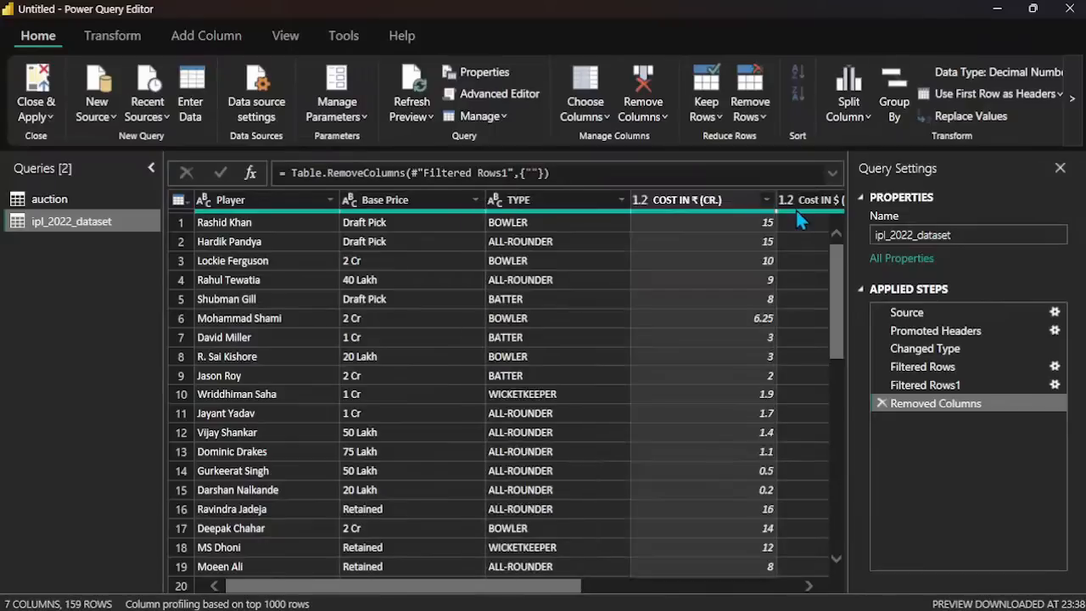
right_click(746, 202)
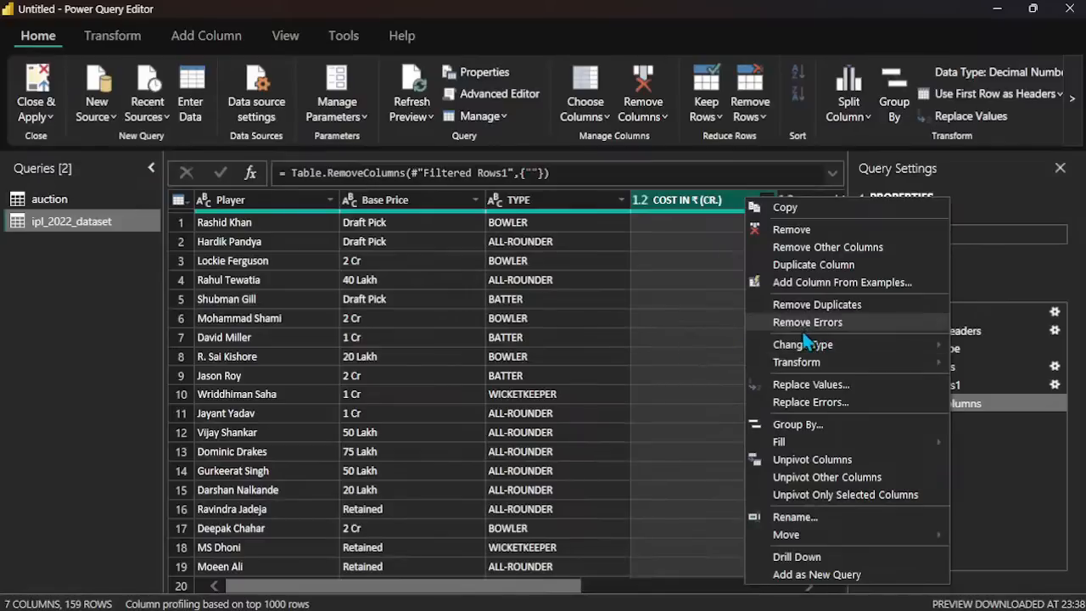
mouse_move(800, 344)
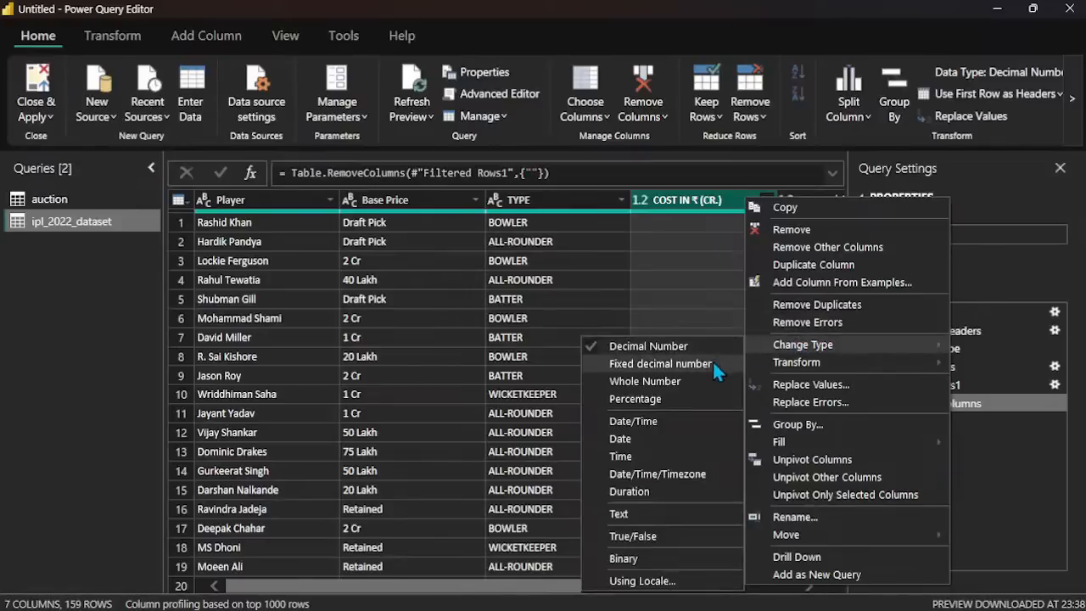
left_click(712, 361)
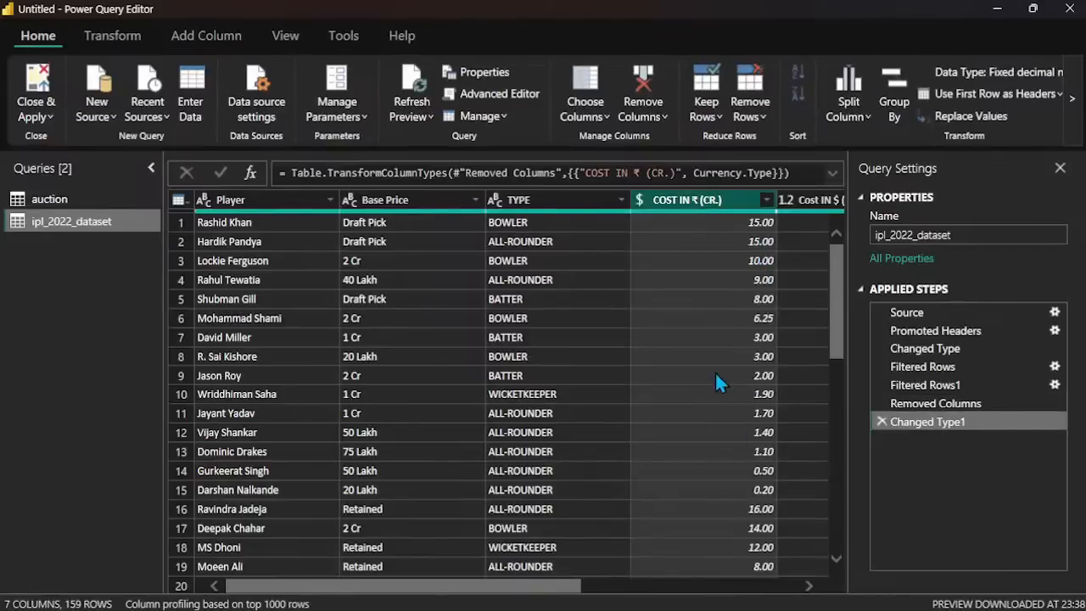
Step: Change the data type of the Cost IN $ (000) column to Text
scroll(722, 348, "right", 4)
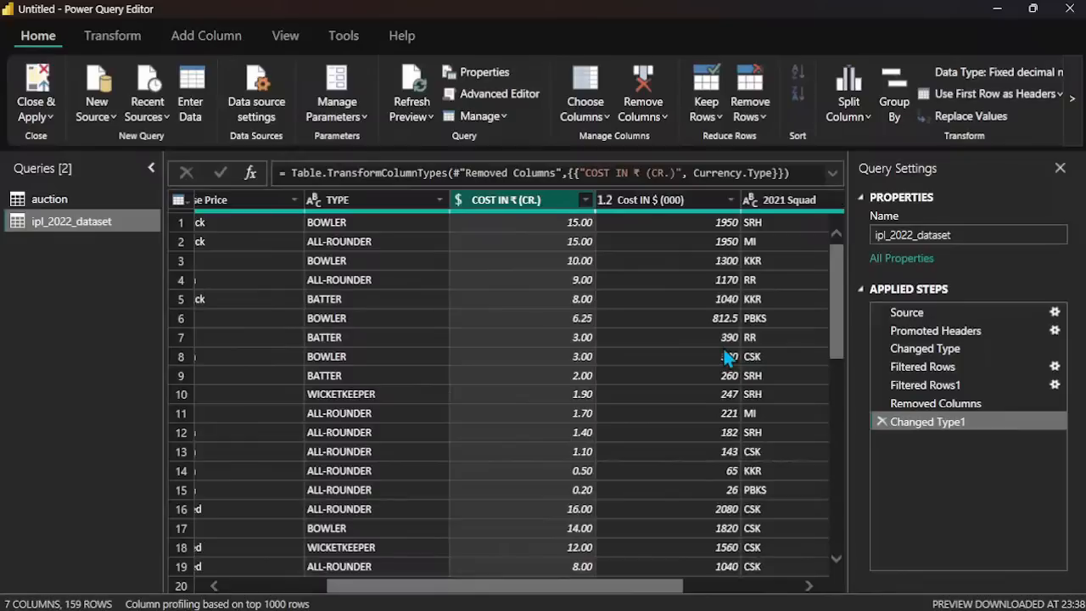
left_click(730, 200)
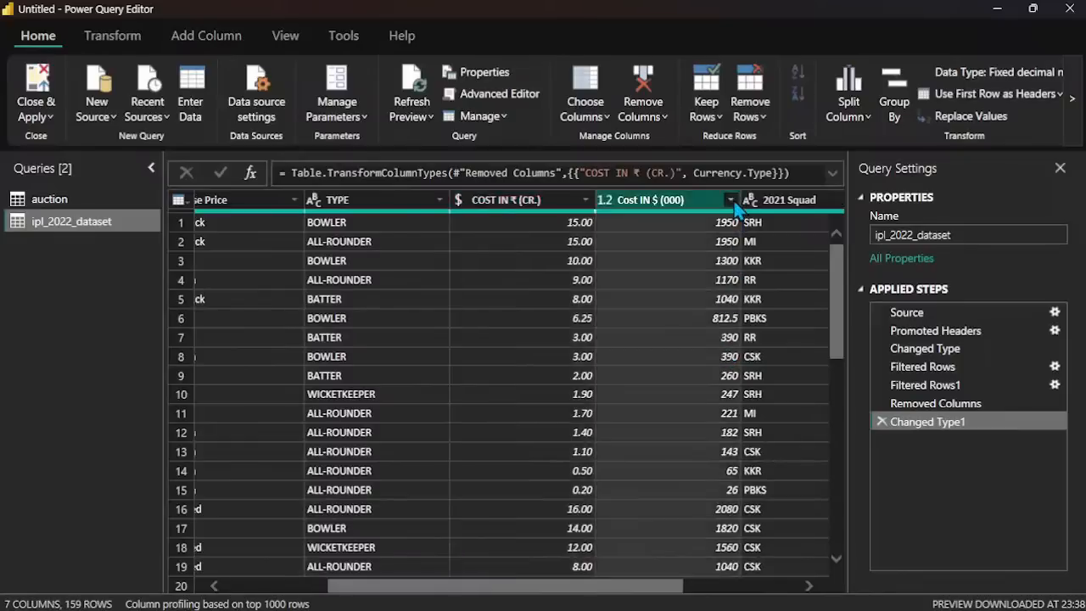
left_click(1006, 76)
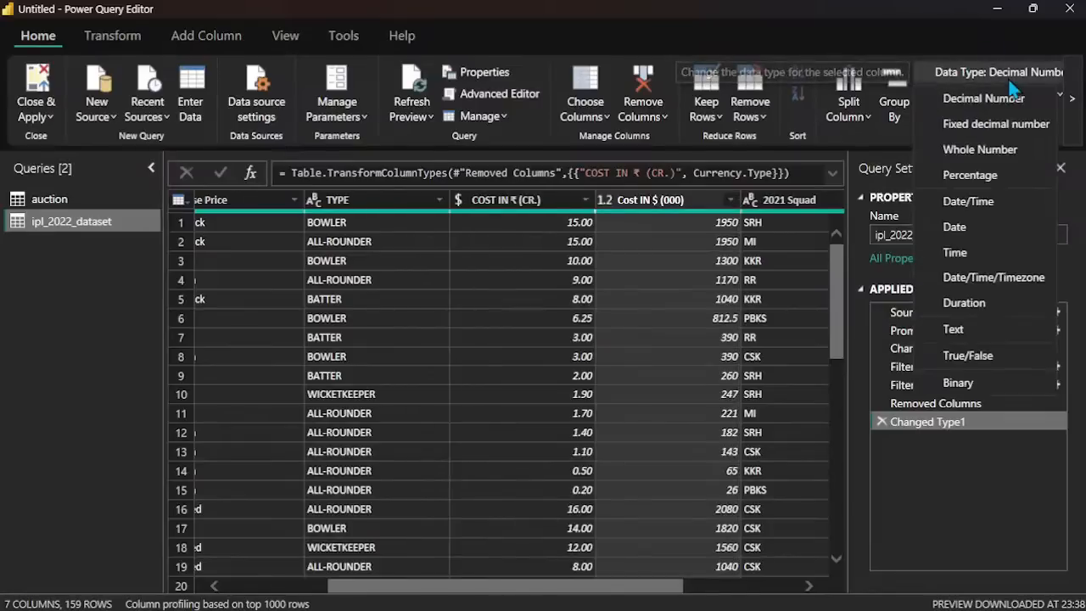
left_click(951, 336)
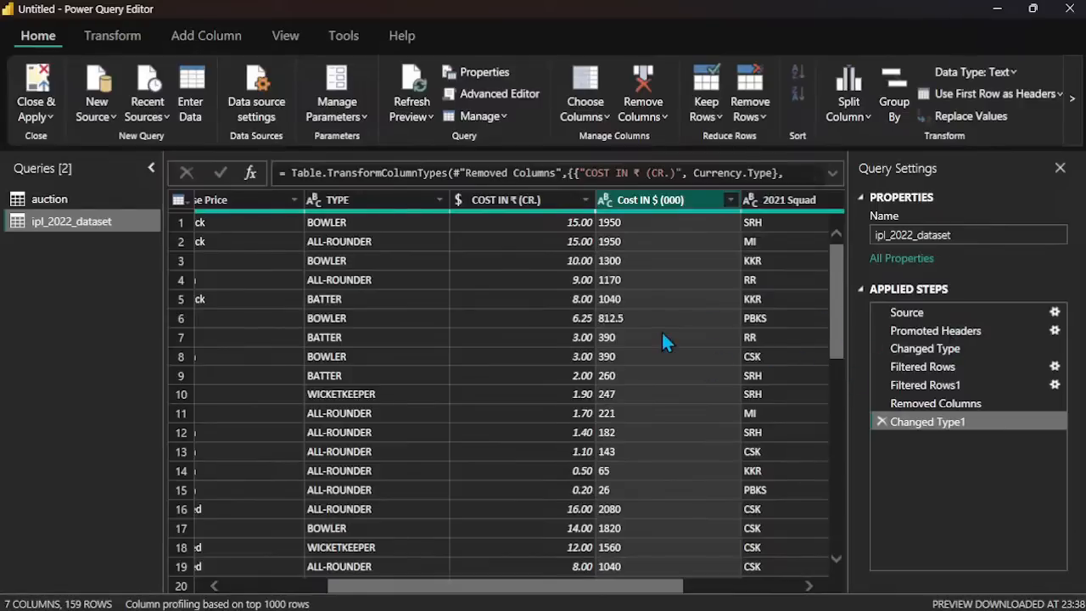
Step: Filter the 2021 Squad column to CSK only and look through the matching rows
scroll(663, 338, "right", 3)
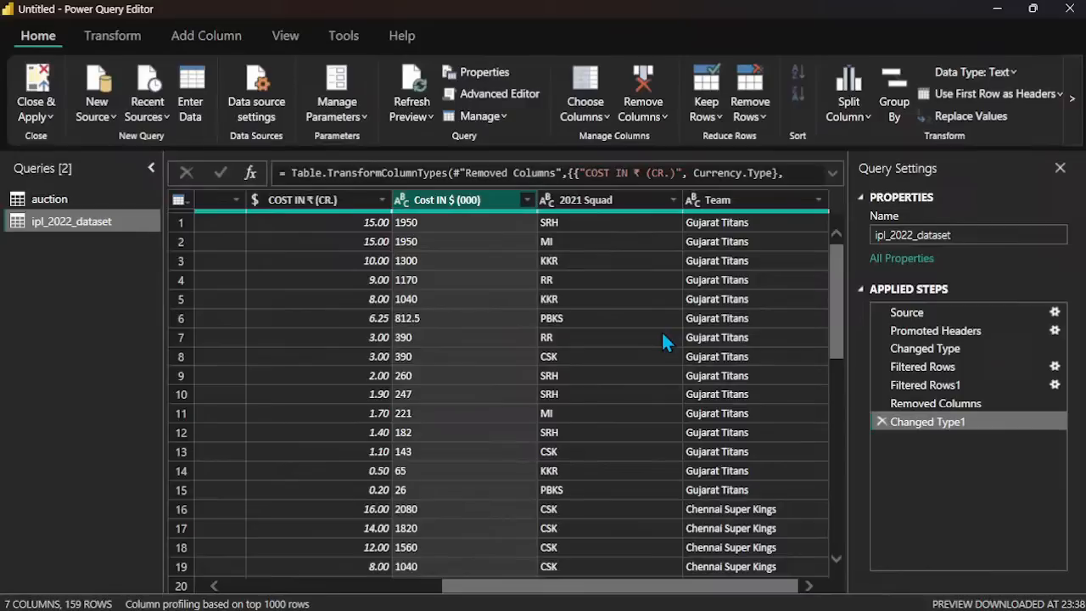
left_click(669, 207)
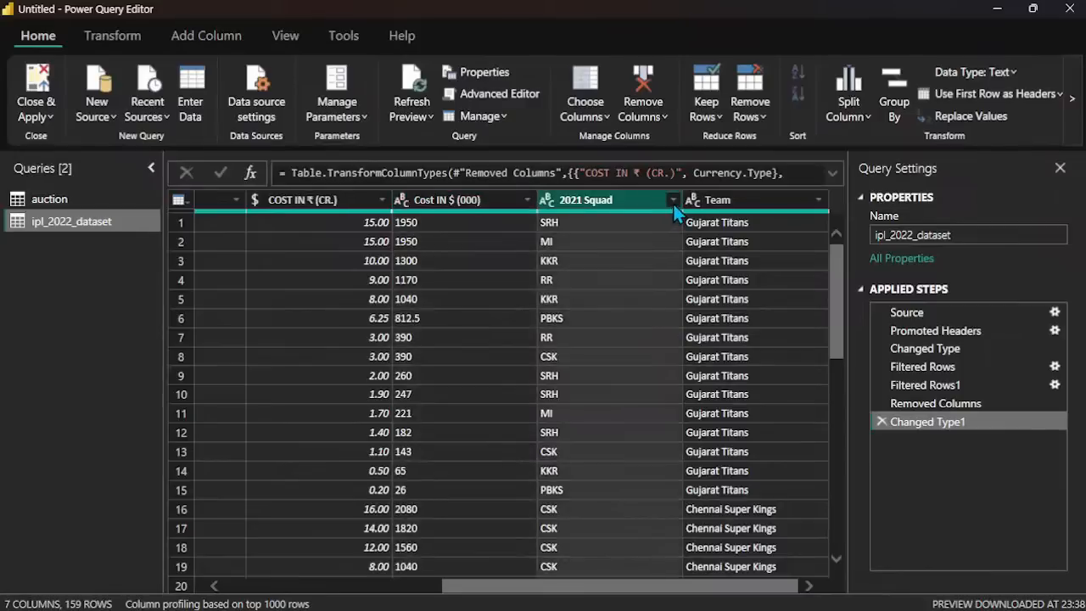
left_click(673, 202)
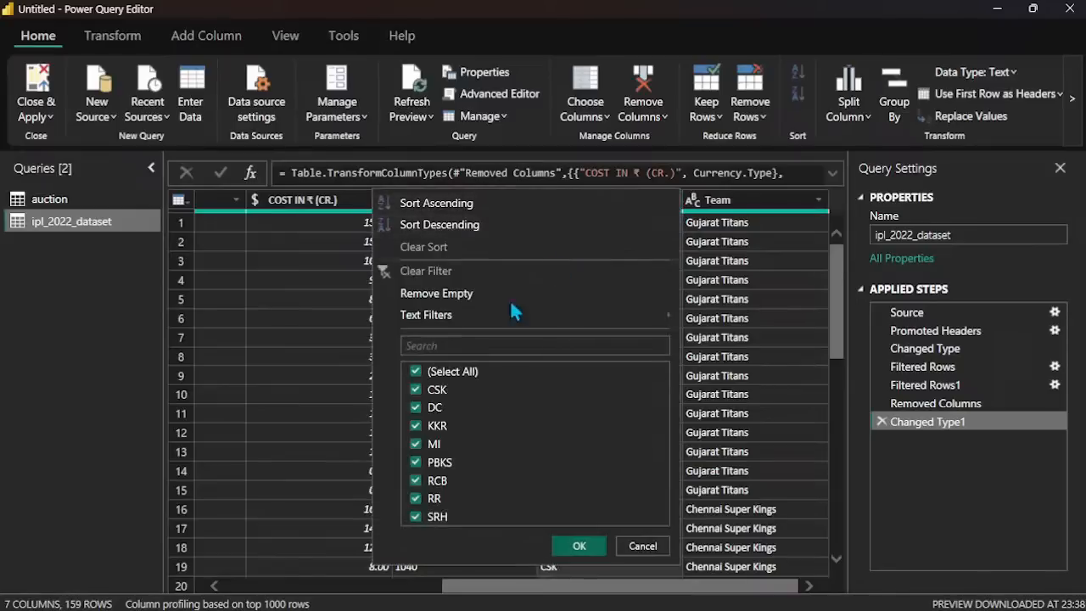
left_click(415, 373)
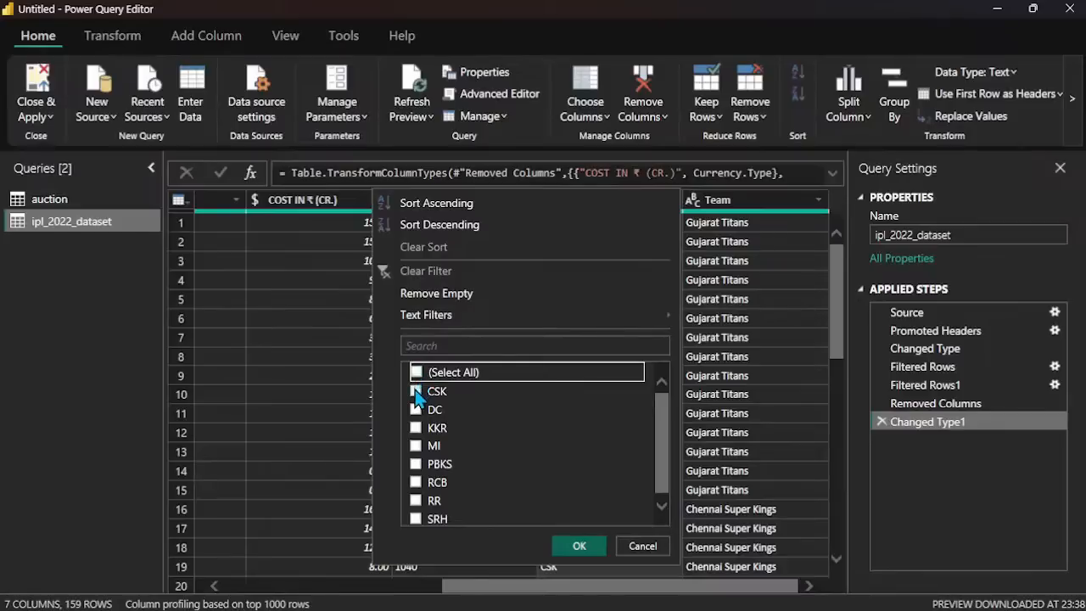
left_click(415, 391)
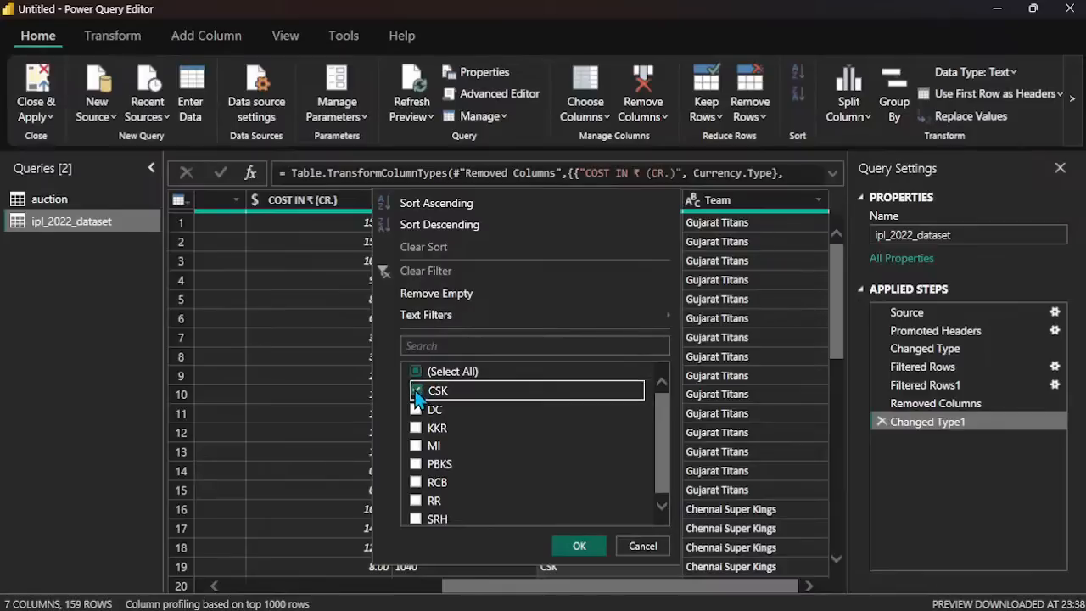
left_click(581, 546)
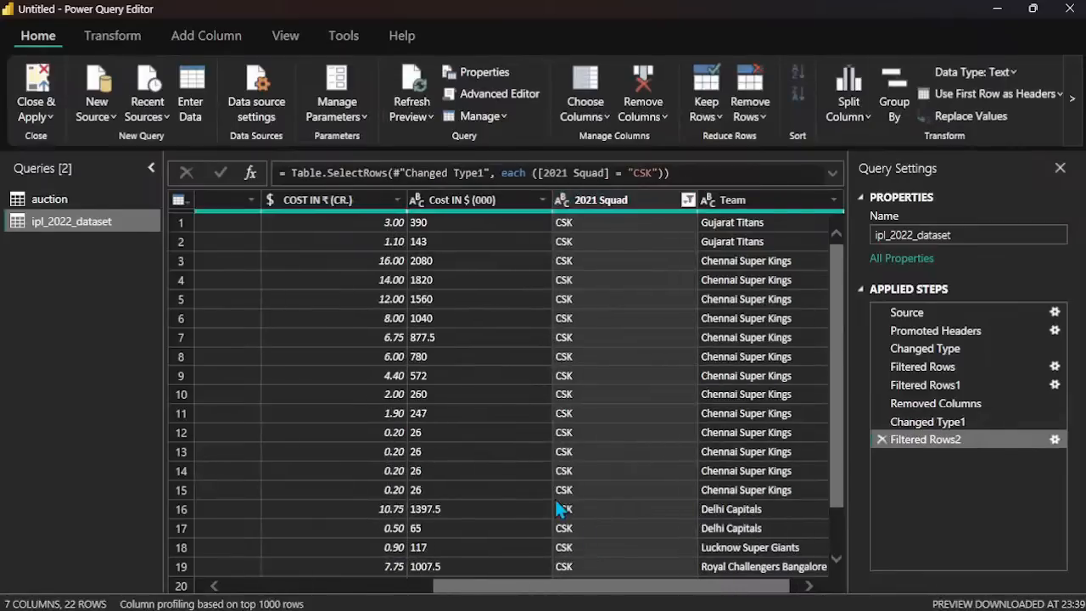
scroll(562, 508, "down", 1)
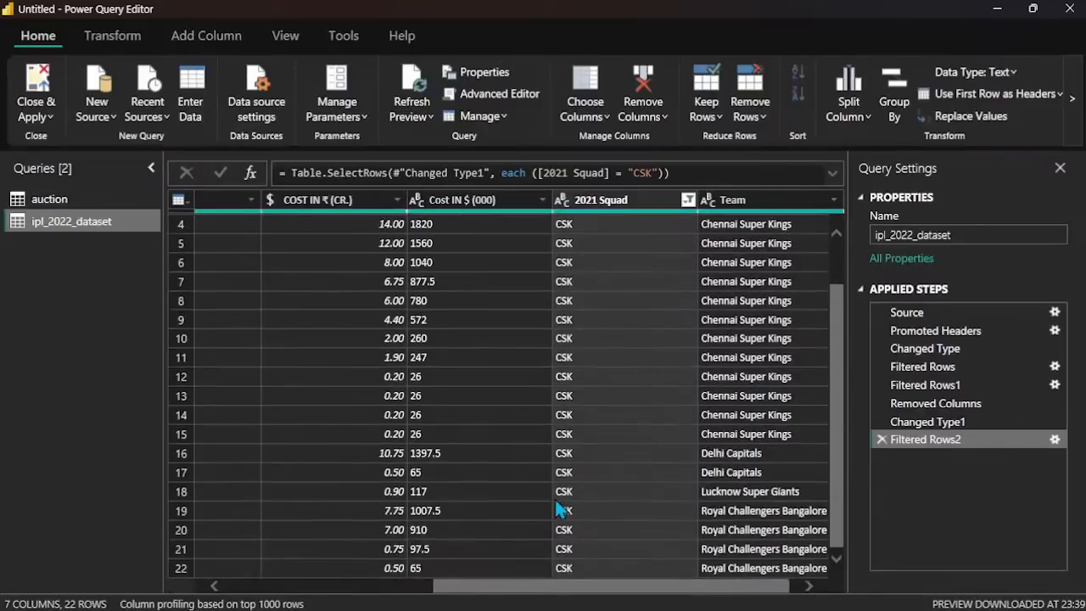
scroll(557, 504, "up", 1)
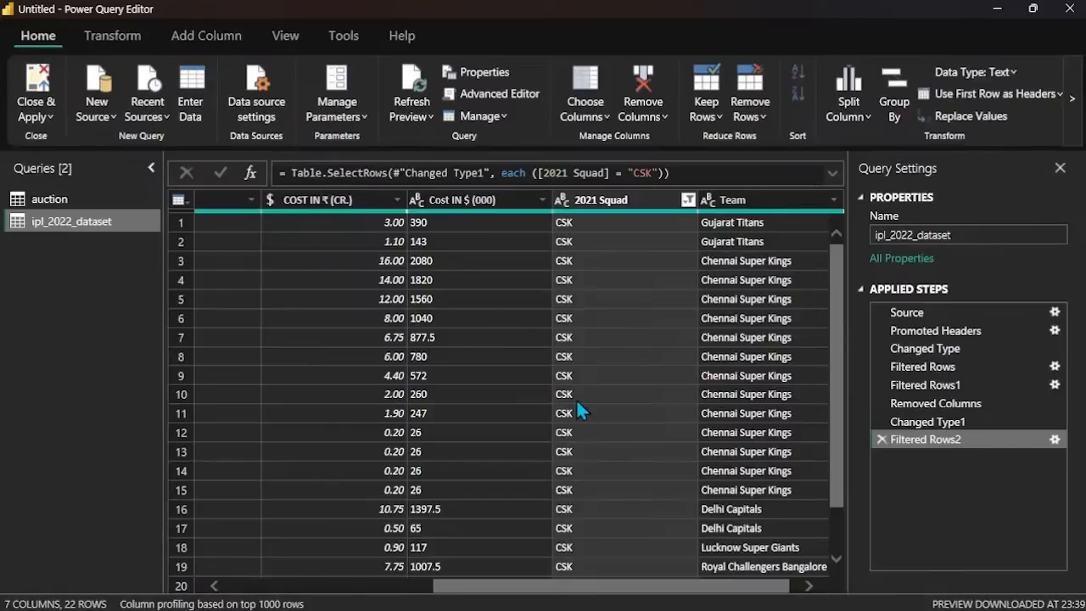
scroll(594, 469, "down", 1)
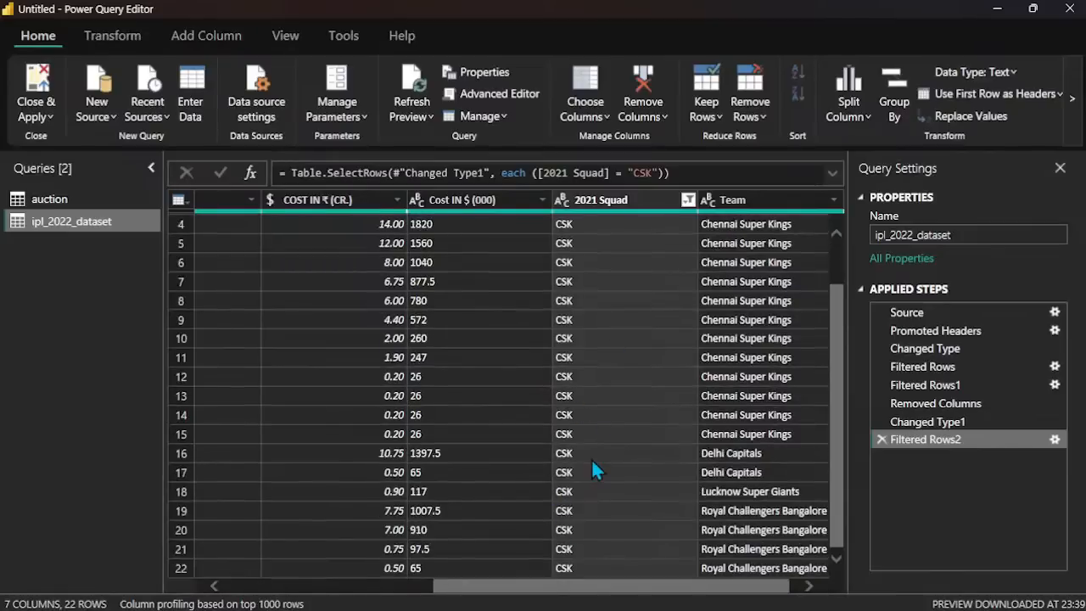
scroll(591, 469, "up", 1)
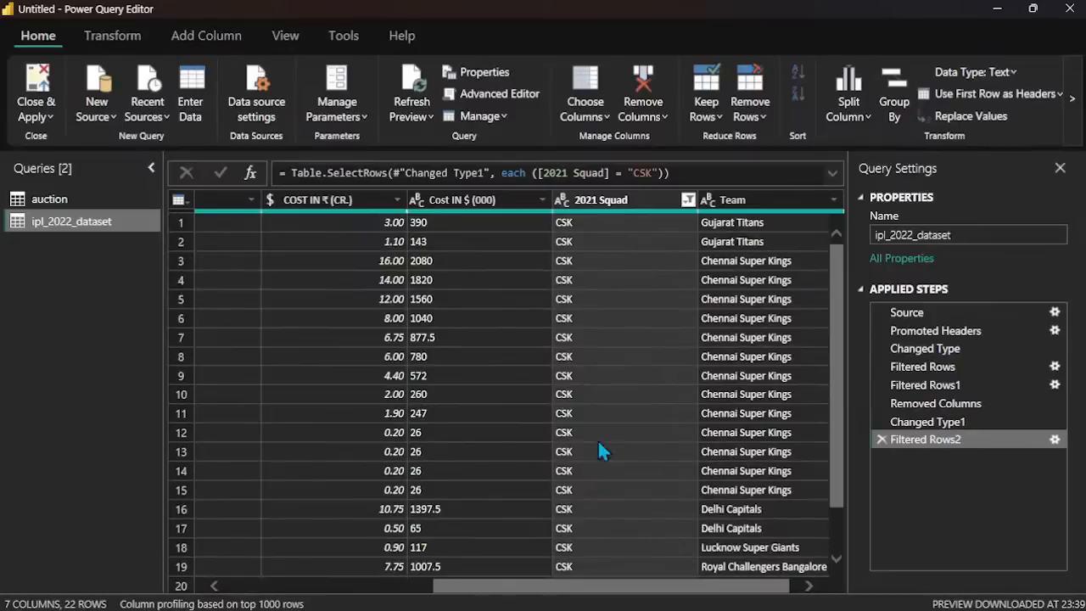
Step: Switch the 2021 Squad filter from CSK to DC only and view the matching players and teams
left_click(686, 200)
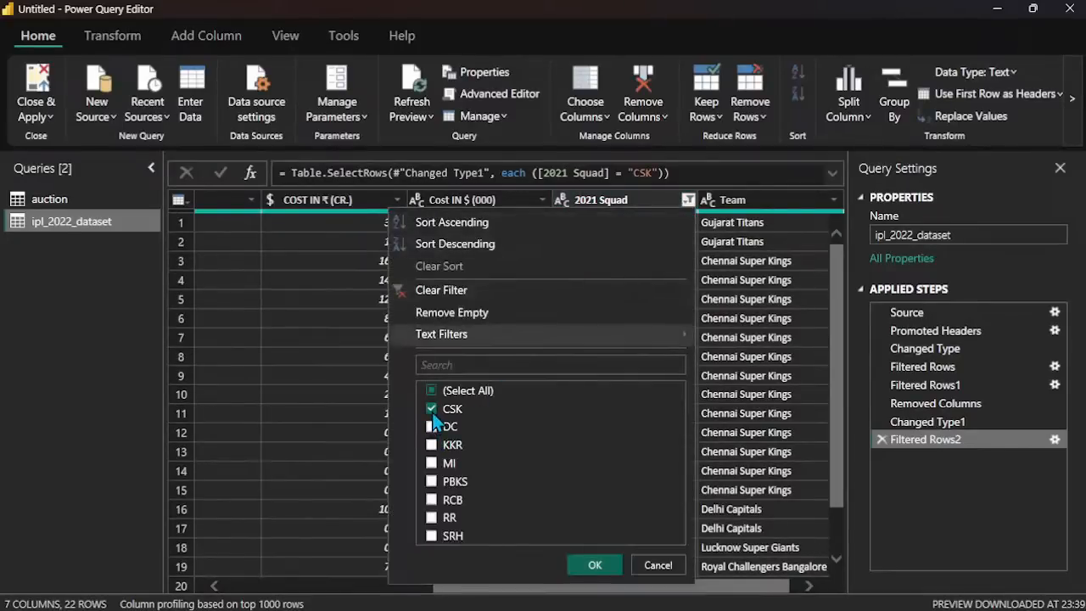
left_click(431, 409)
left_click(432, 427)
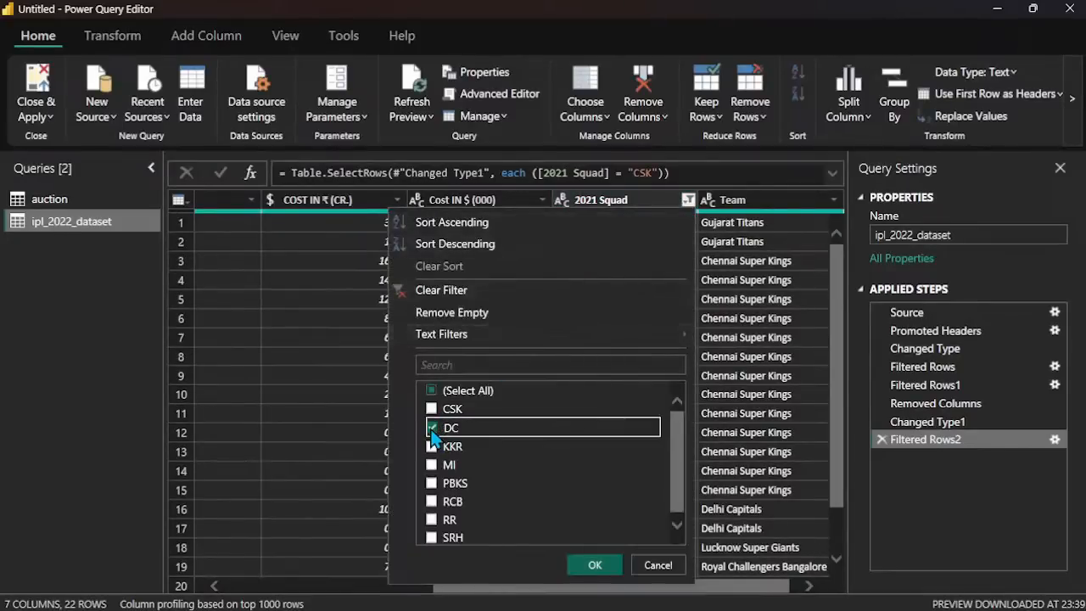
left_click(595, 565)
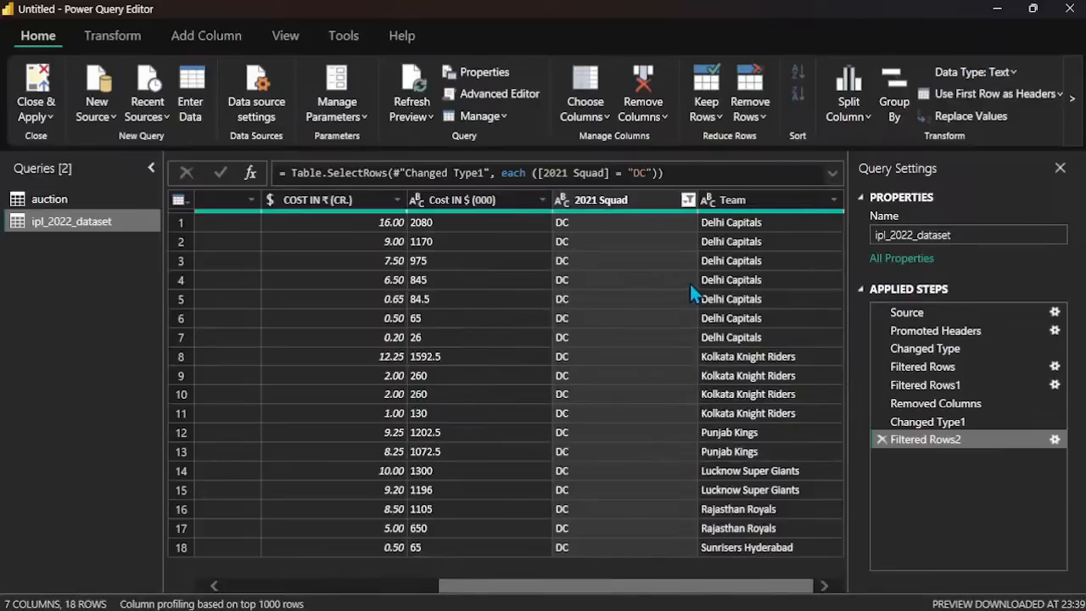
scroll(690, 286, "left", 5)
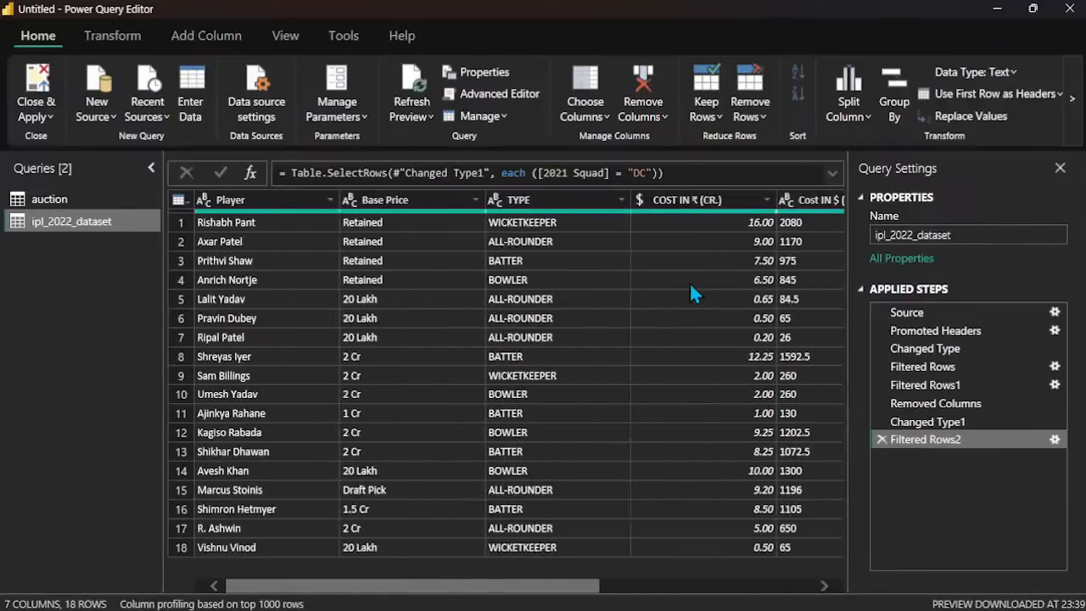
scroll(690, 285, "right", 5)
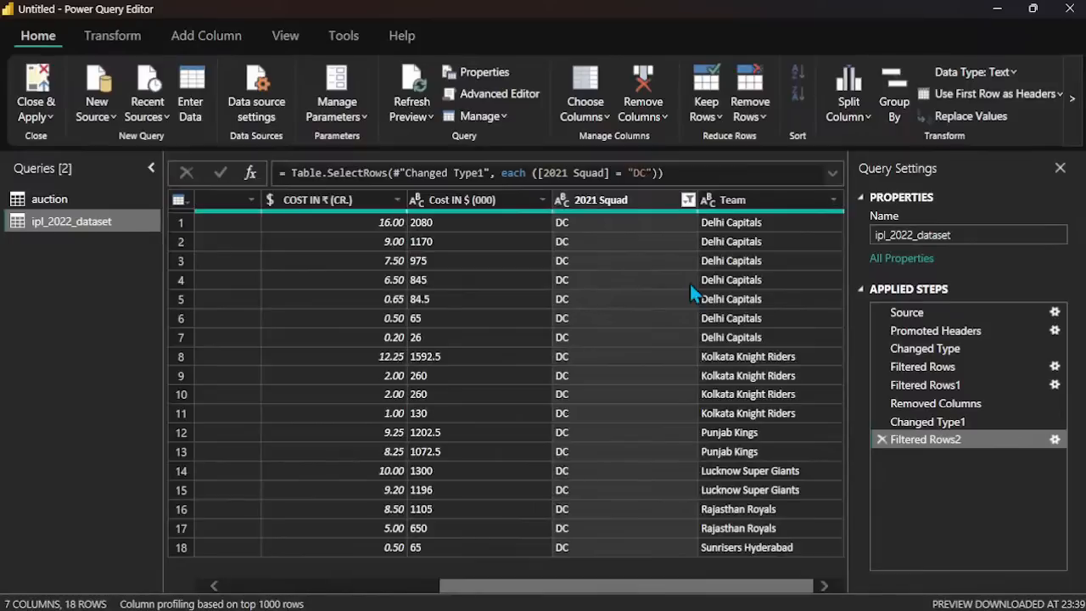
Step: Reset the 2021 Squad filter to include all squads instead of DC only
left_click(687, 199)
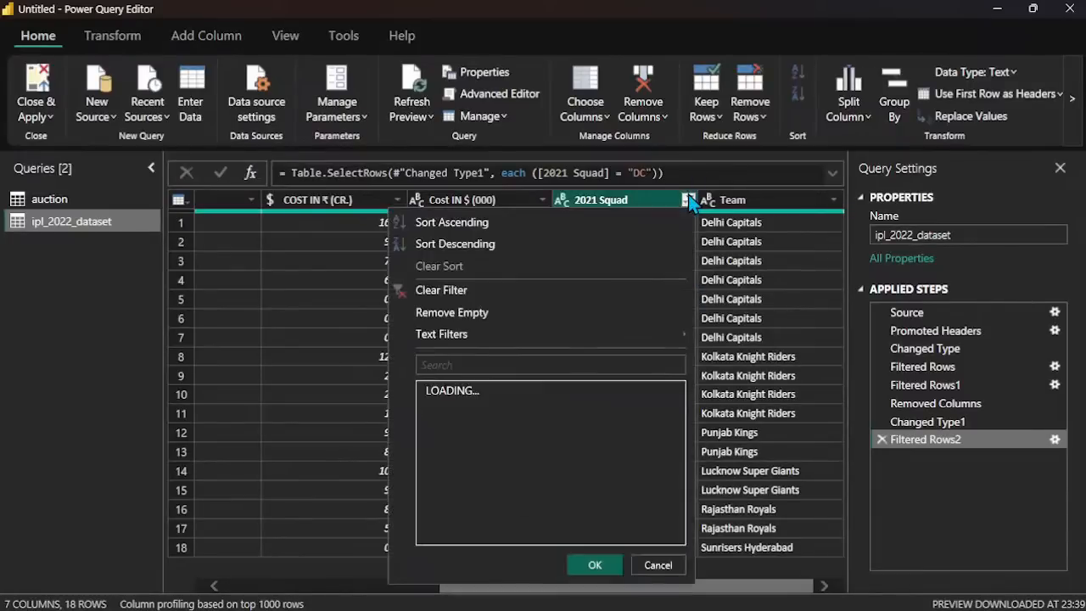
left_click(432, 391)
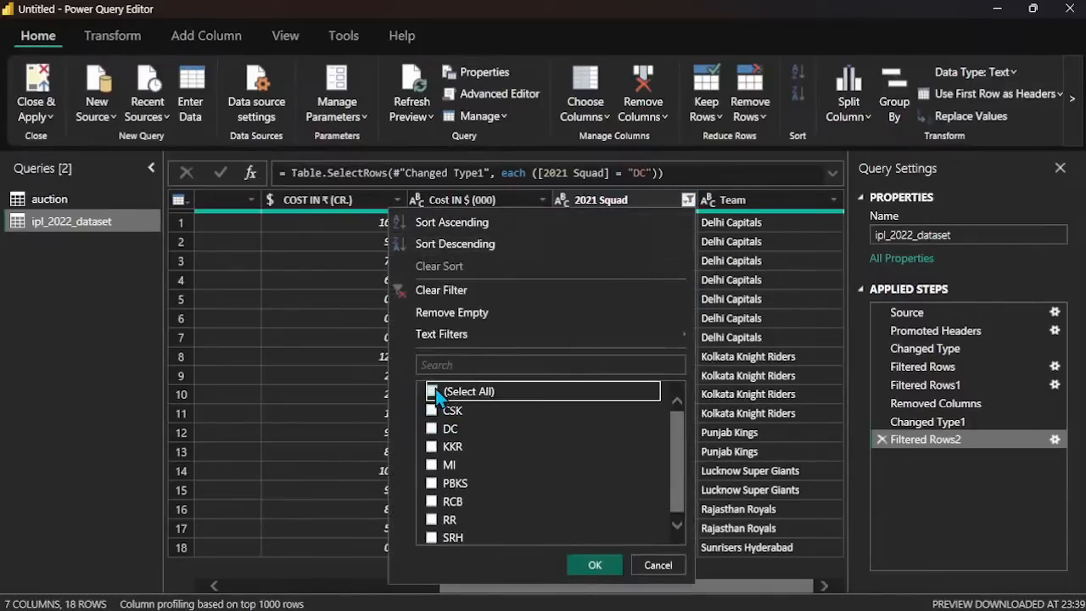
left_click(432, 391)
left_click(594, 564)
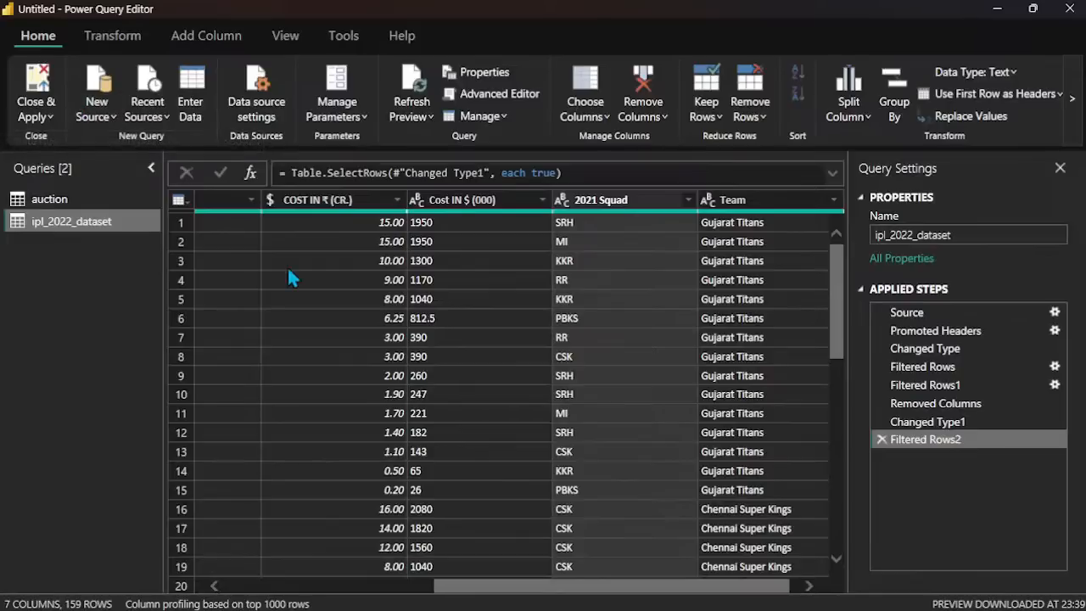
scroll(380, 331, "left", 5)
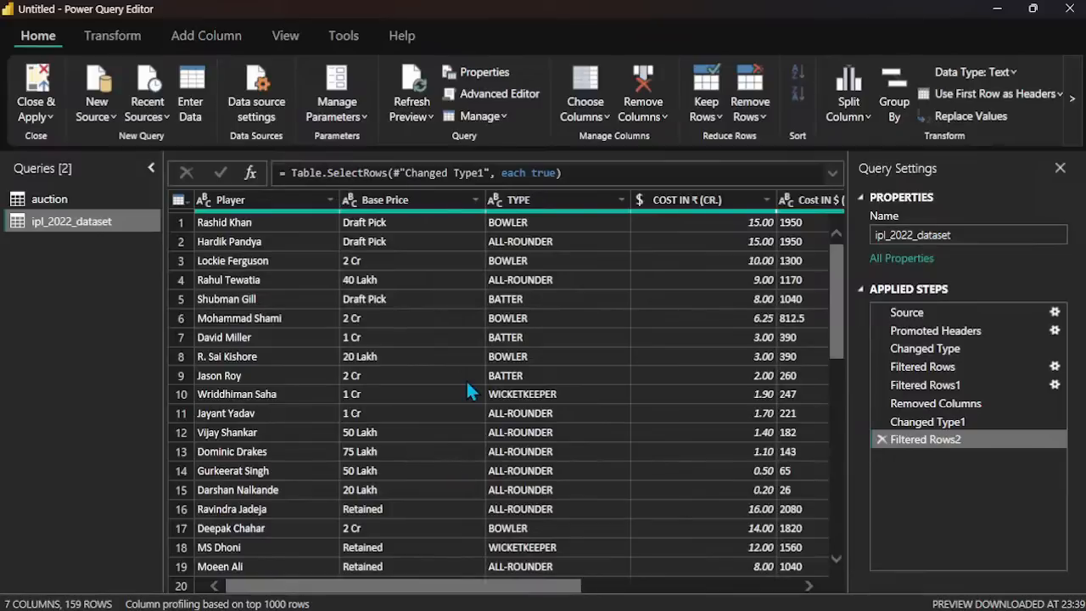
Step: Review the auction and ipl_2022_dataset queries, close Power Query Editor applying the pending changes, and expand the ipl_2022_dataset table's fields in the report
left_click(75, 202)
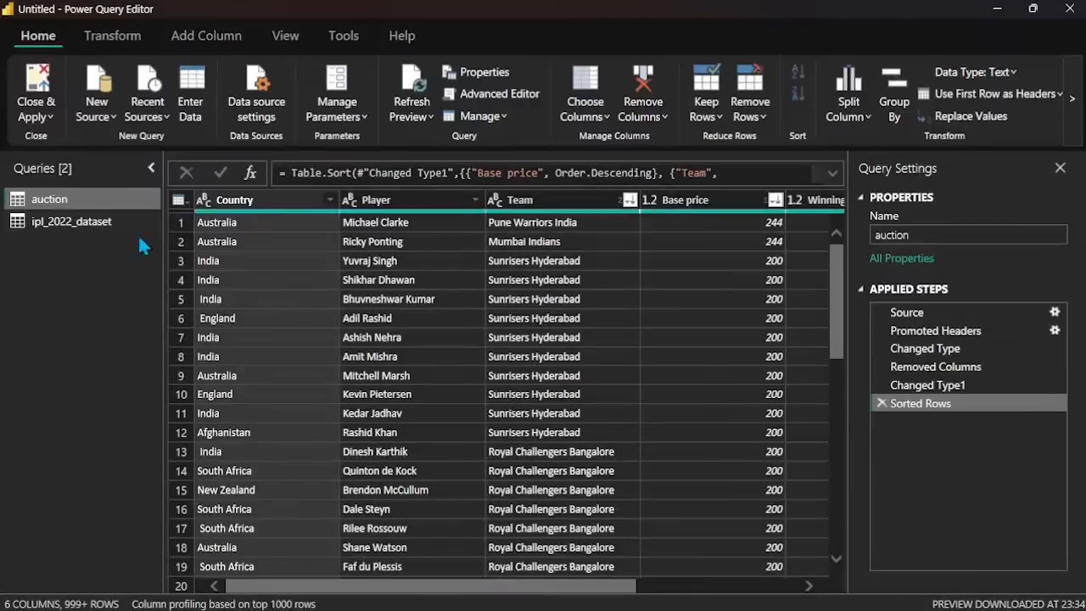
left_click(73, 219)
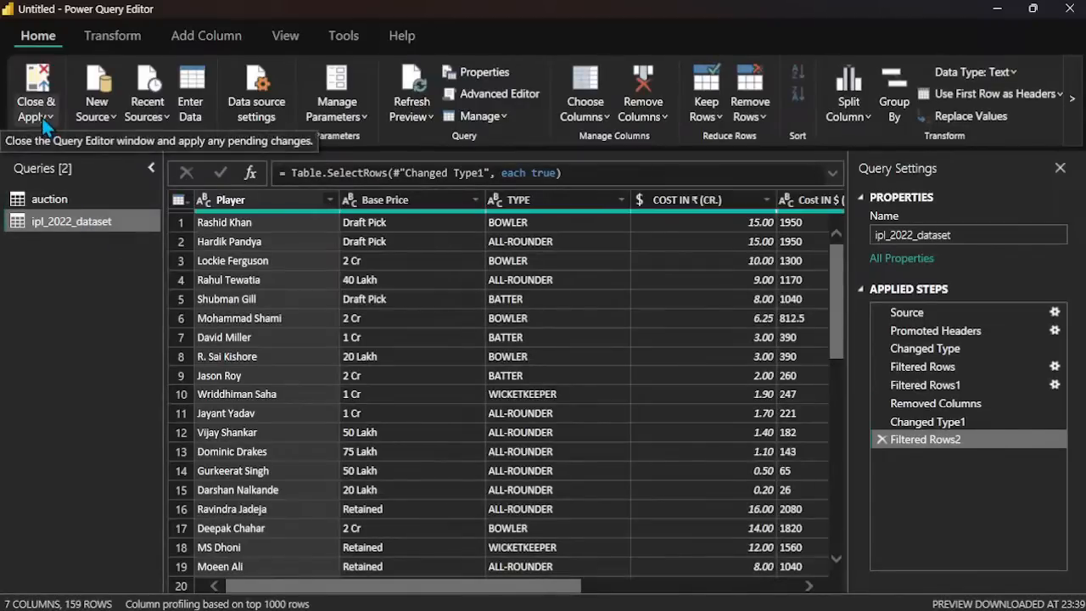
left_click(43, 120)
left_click(73, 142)
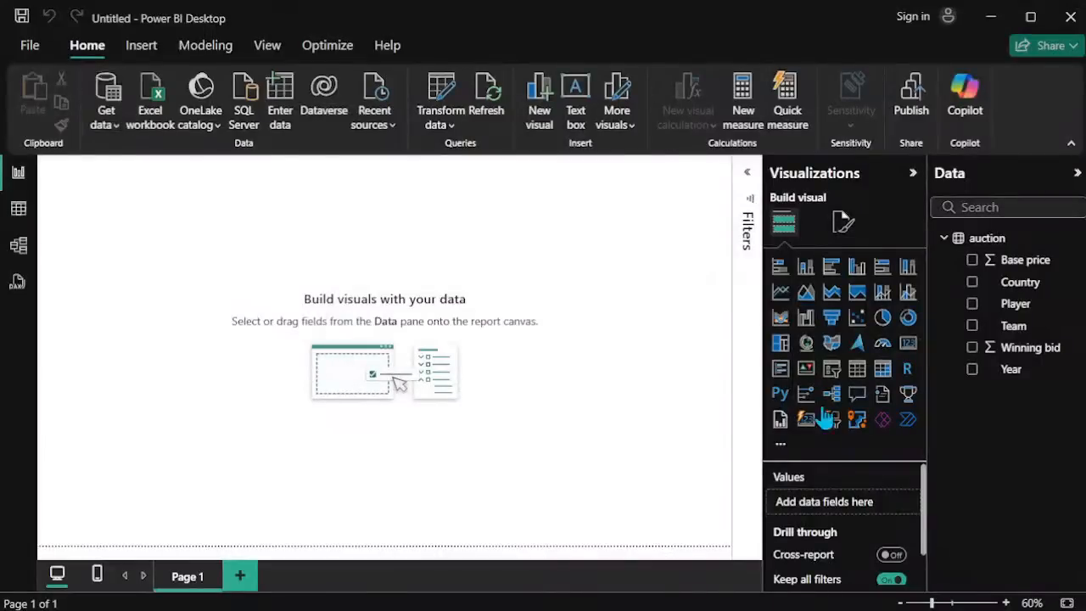
left_click(946, 397)
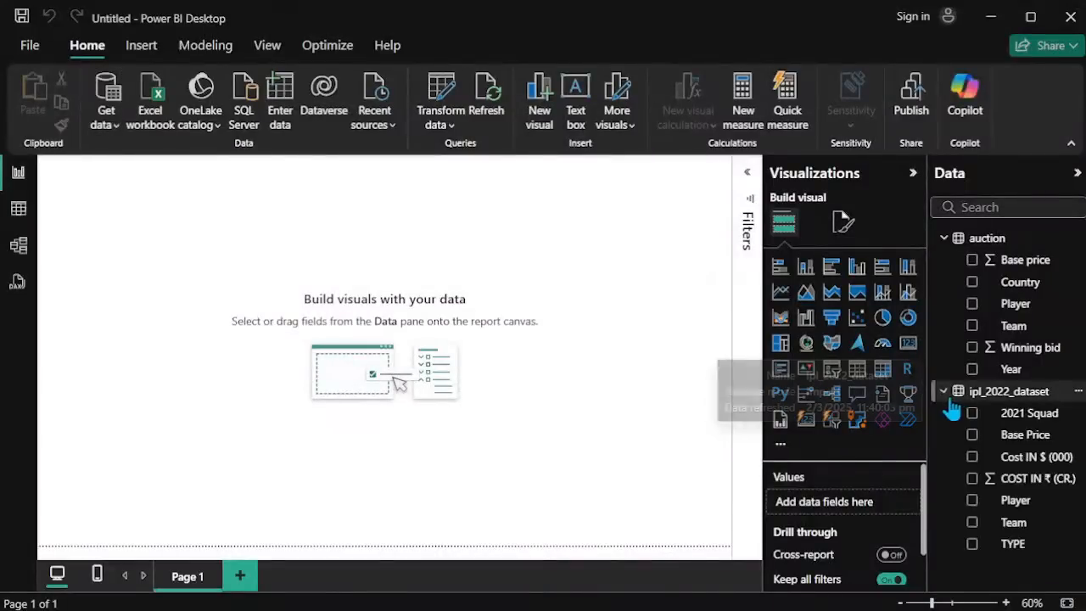